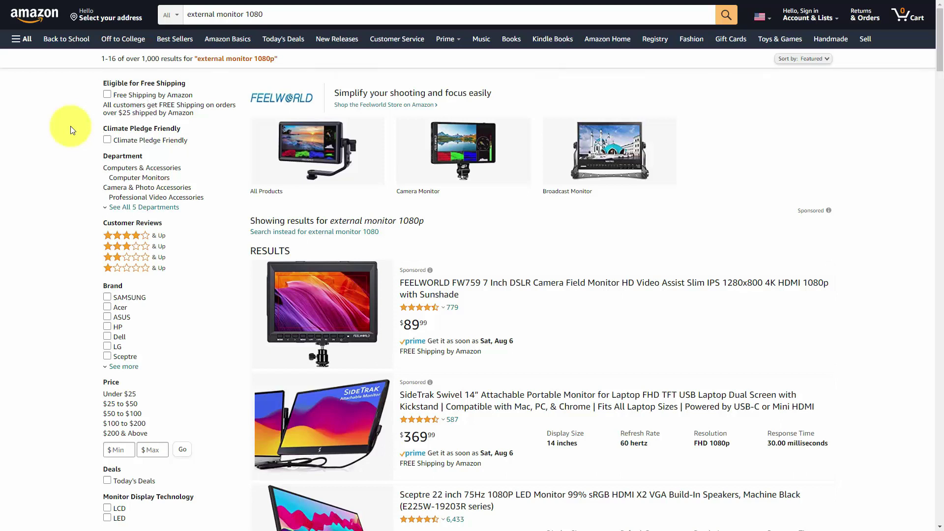
{"action": "scroll", "coordinate": [70, 126], "scroll_direction": "down", "scroll_amount": 5}
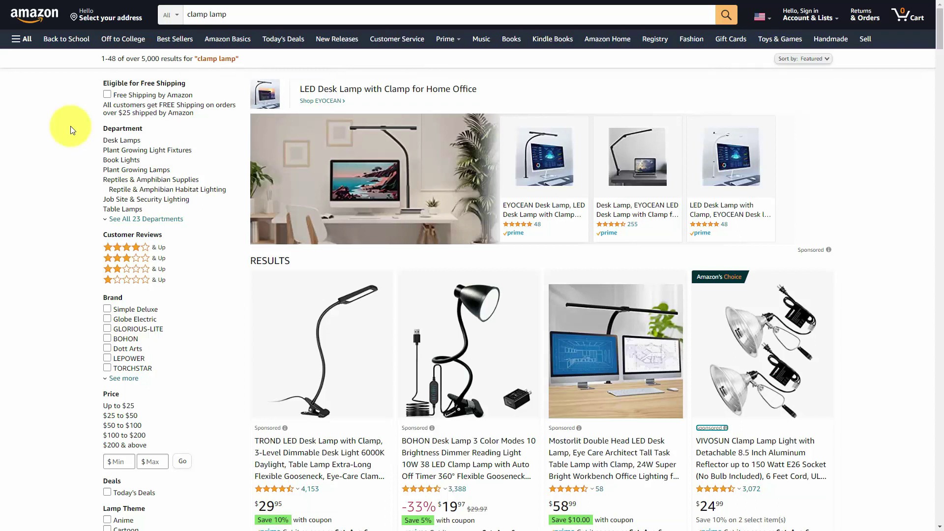
{"action": "key", "text": "ctrl+Tab"}
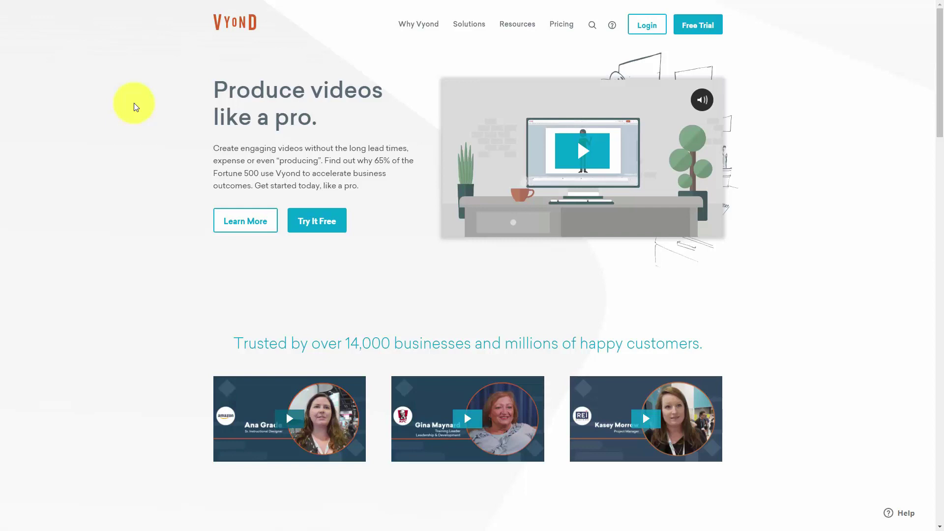
{"action": "key", "text": "ctrl+Tab"}
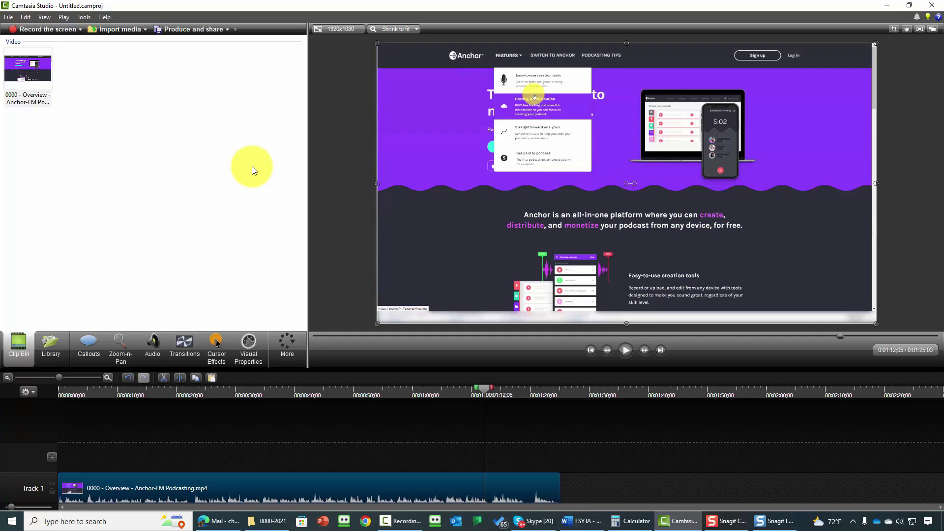
In Camtasia Studio, paste the text callout onto Track 2, place it over the lower part of the laptop image and extend it to the video clip's end
{"action": "key", "text": "ctrl+v"}
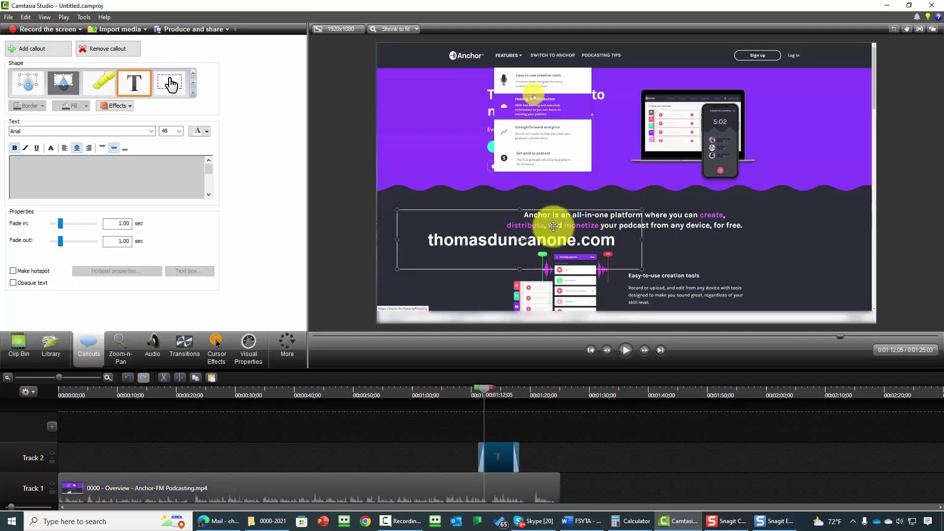
{"action": "left_click_drag", "start_coordinate": [524, 239], "coordinate": [755, 192]}
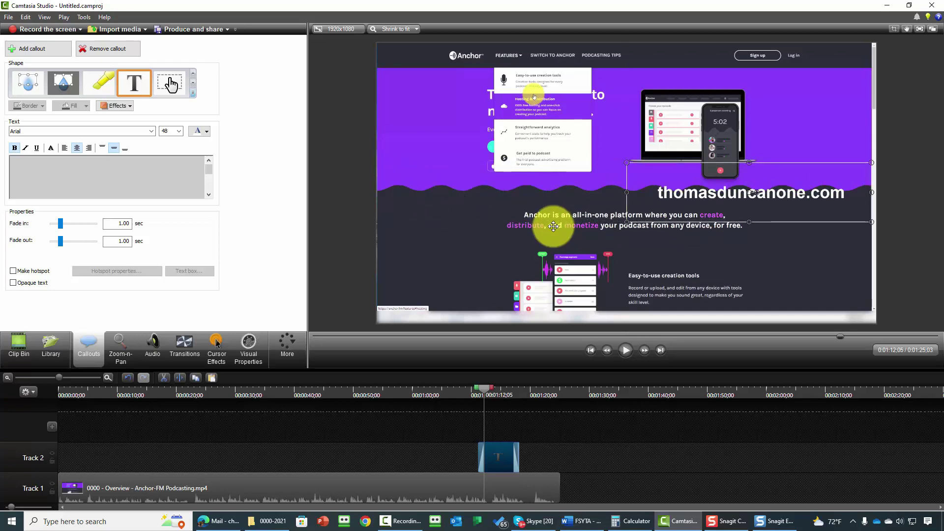
{"action": "left_click_drag", "start_coordinate": [519, 457], "coordinate": [559, 458]}
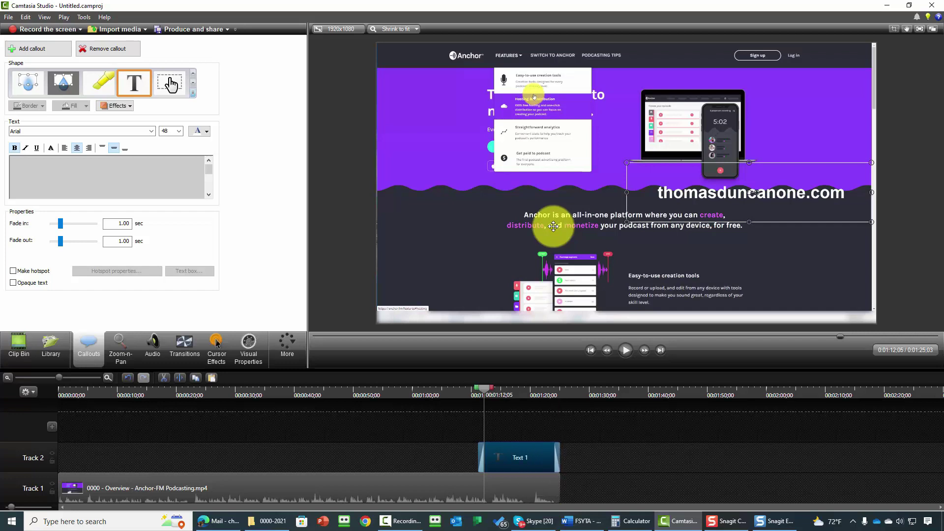
Move the text callout earlier on Track 2 so it spans 1:09:07, and preview the frame at 1:13:09
{"action": "left_click", "coordinate": [466, 394]}
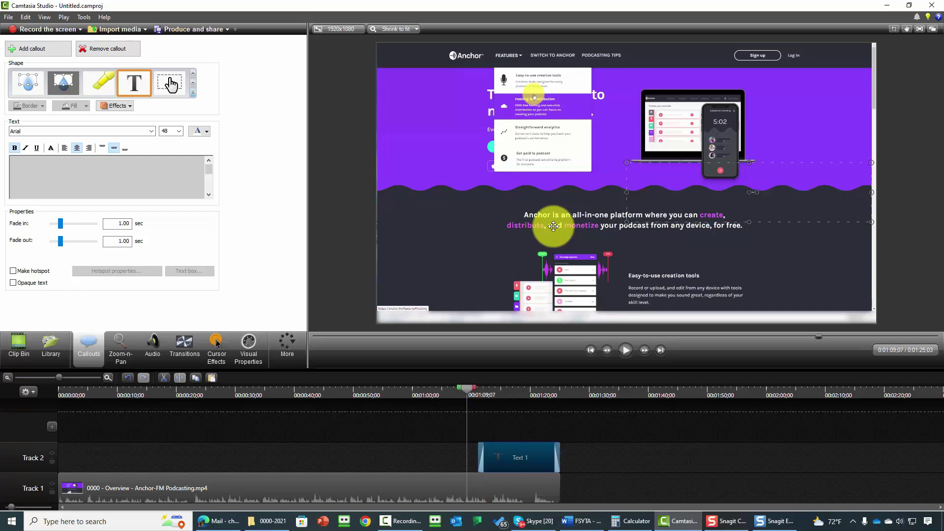
{"action": "left_click_drag", "start_coordinate": [529, 457], "coordinate": [454, 457]}
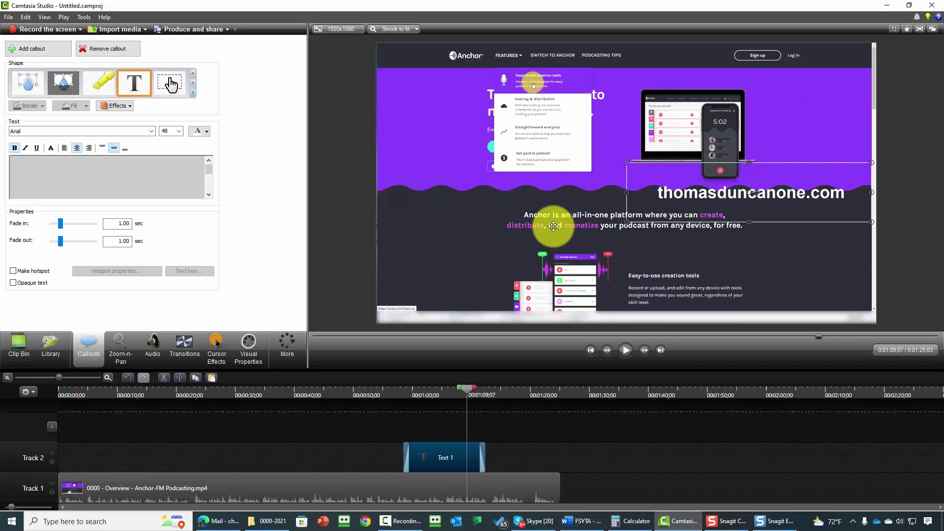
{"action": "left_click", "coordinate": [491, 393]}
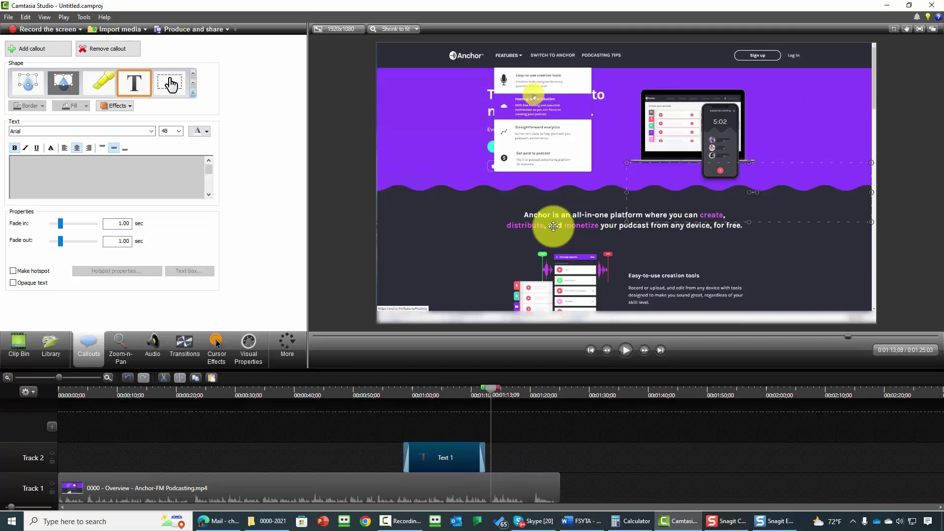
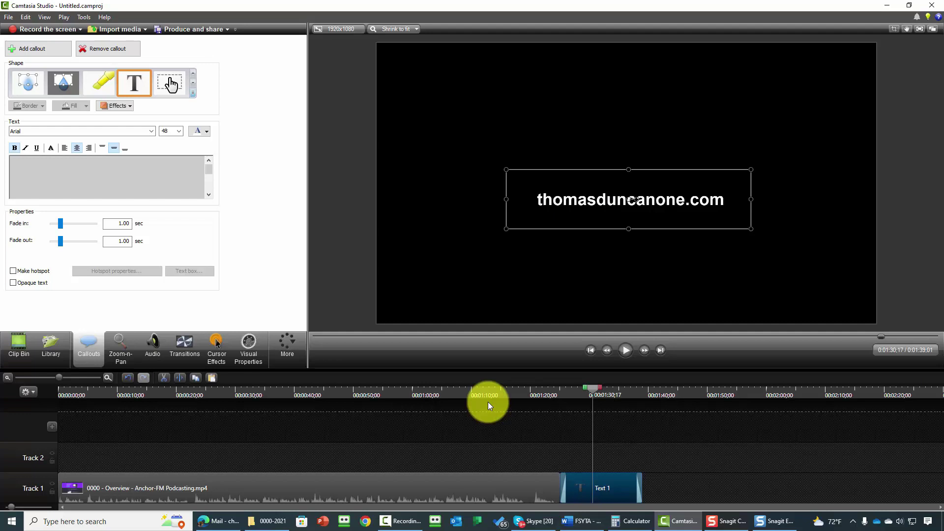
Change the ending of the web address in the text callout to "net" and return to the start of the timeline
{"action": "left_click", "coordinate": [193, 182]}
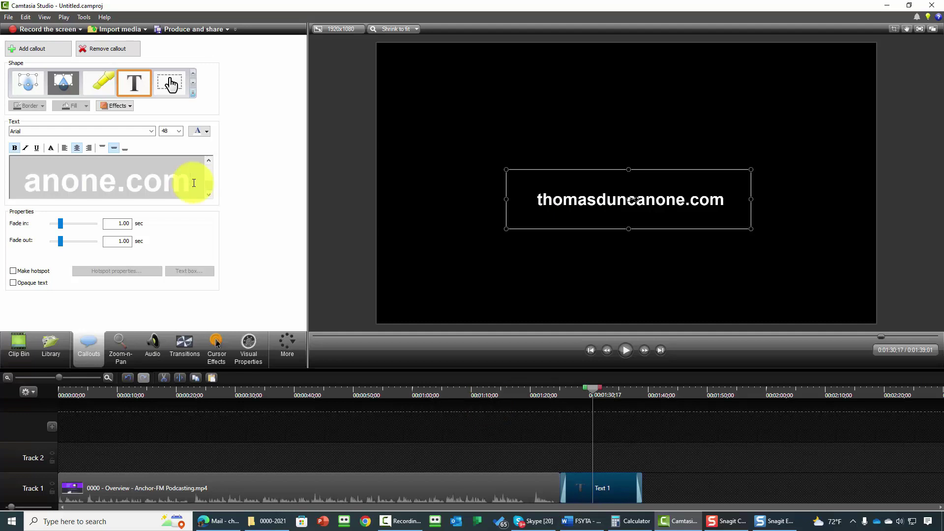
{"action": "key", "text": "BackSpace"}
{"action": "key", "text": "BackSpace"}
{"action": "key", "text": "BackSpace"}
{"action": "type", "text": "net"}
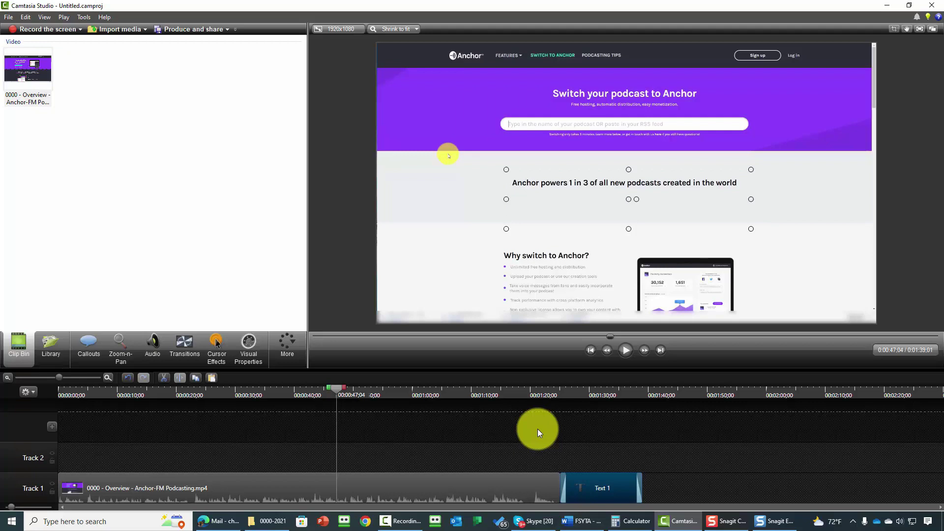
{"action": "key", "text": "ctrl+Home"}
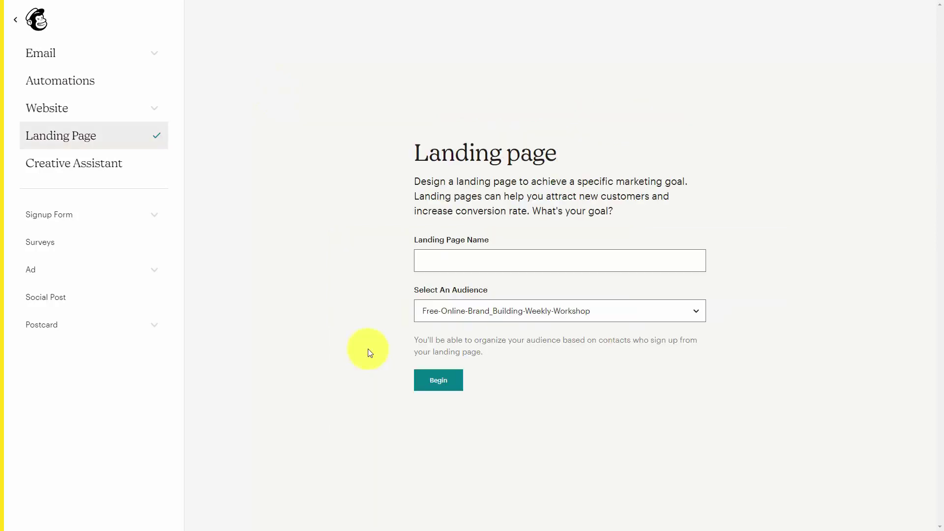
In Mailchimp, begin a landing page named "The Video Tutorials Masterclass" for the Video Tutorials audience
{"action": "left_click", "coordinate": [468, 320]}
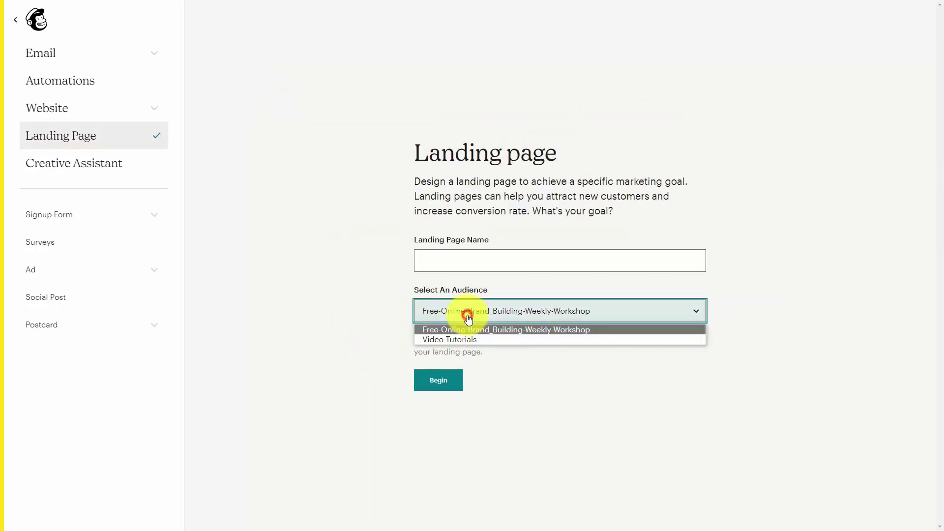
{"action": "left_click", "coordinate": [467, 340]}
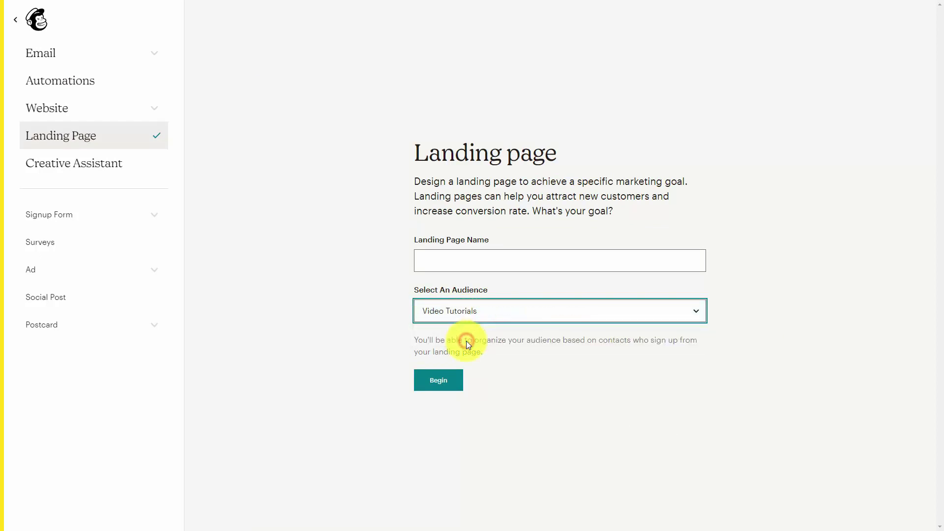
{"action": "left_click", "coordinate": [454, 260]}
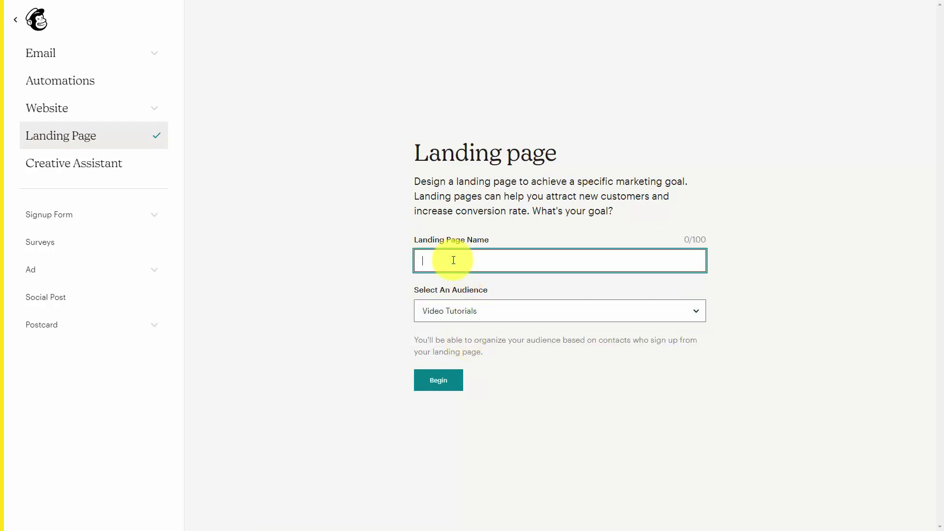
{"action": "type", "text": "The Video Tutorials Masterclass"}
{"action": "left_click", "coordinate": [436, 382]}
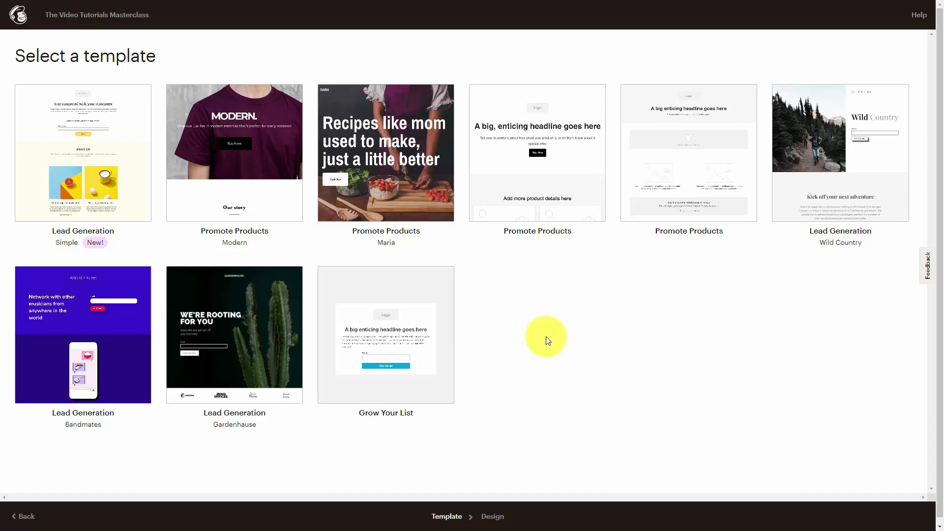
Apply the Grow Your List template and delete the QR code image block from the page
{"action": "left_click", "coordinate": [387, 338]}
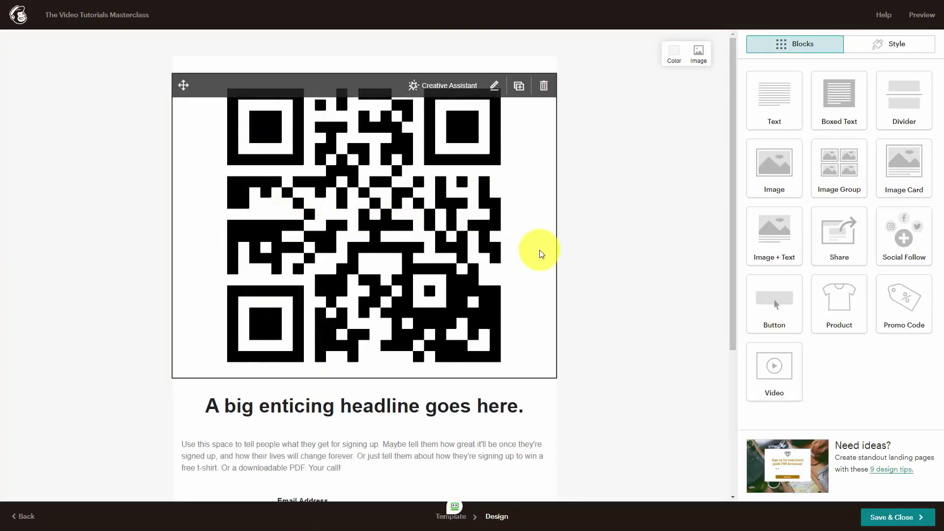
{"action": "left_click", "coordinate": [544, 86]}
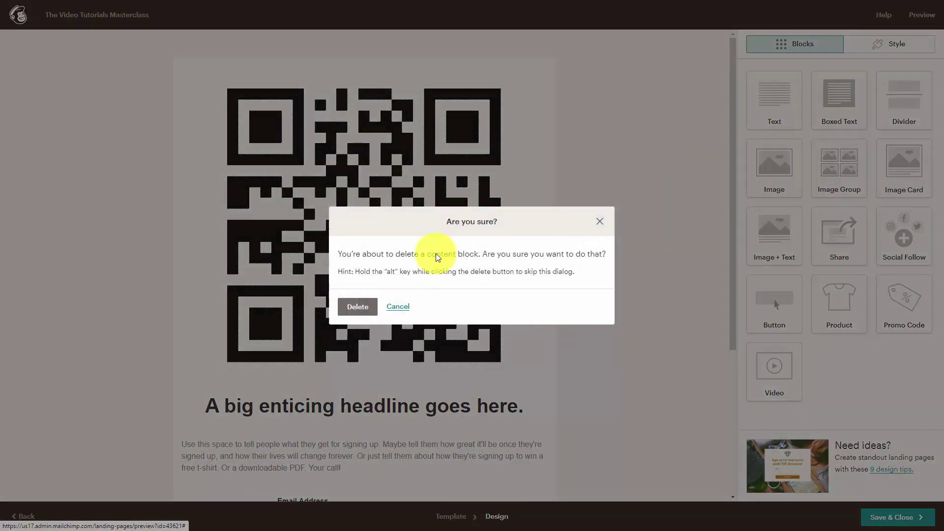
{"action": "left_click", "coordinate": [349, 307]}
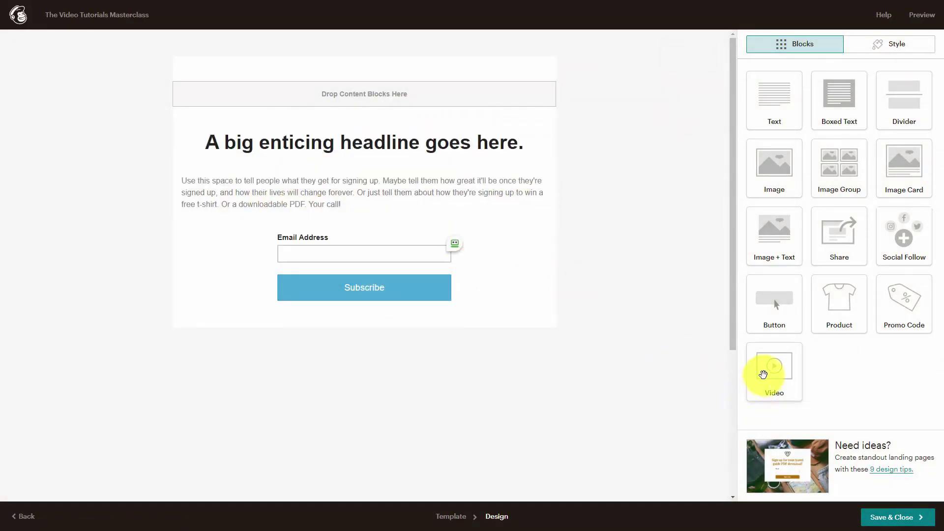
{"action": "left_click_drag", "start_coordinate": [772, 373], "coordinate": [301, 36]}
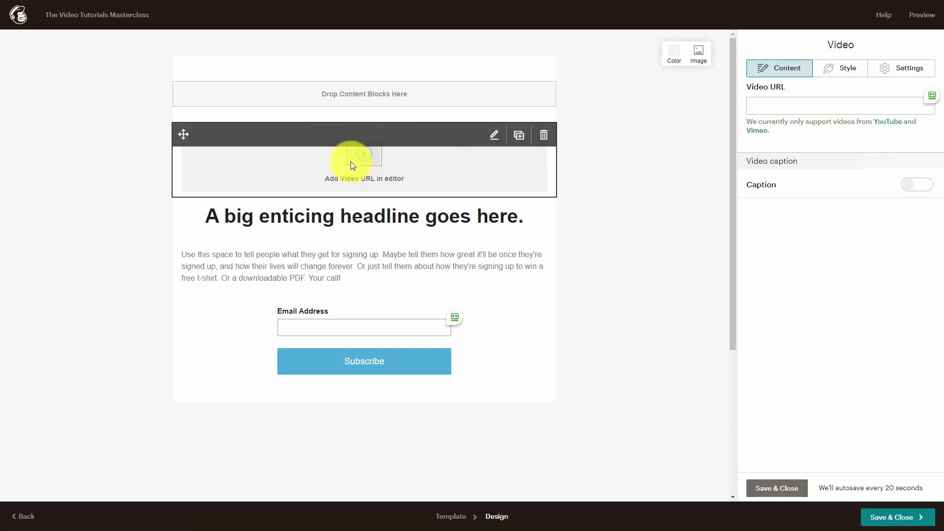
{"action": "left_click", "coordinate": [767, 105]}
{"action": "type", "text": "https://www.youtube.com/watch?v=BDlIEq_0qeQ&t=10s"}
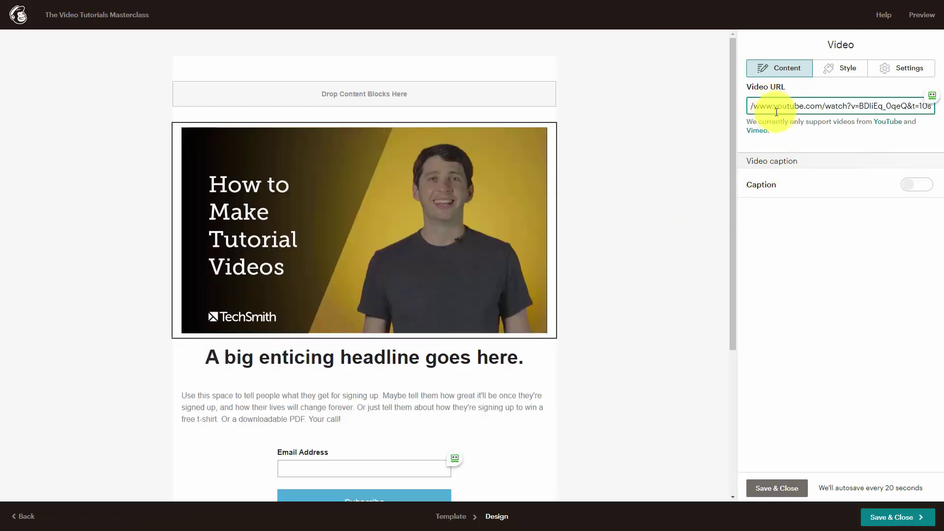
{"action": "left_click", "coordinate": [848, 70]}
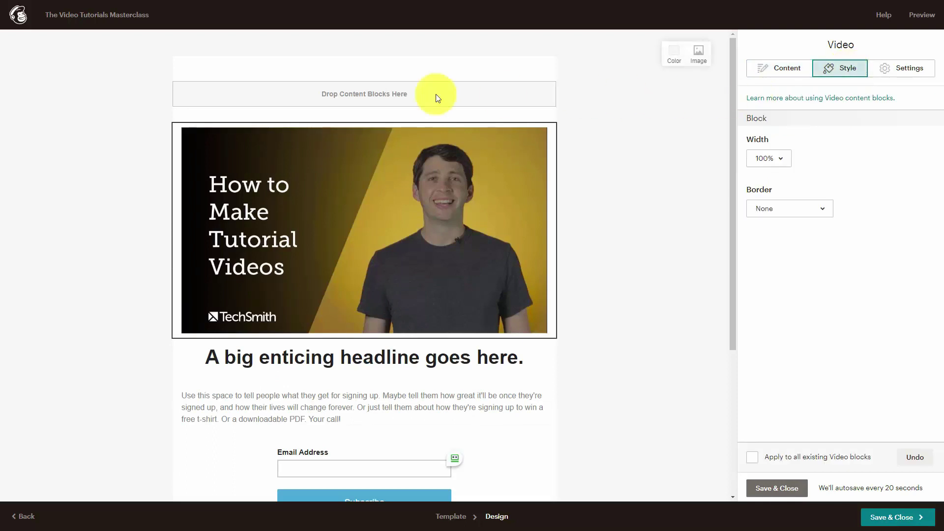
{"action": "left_click", "coordinate": [887, 76]}
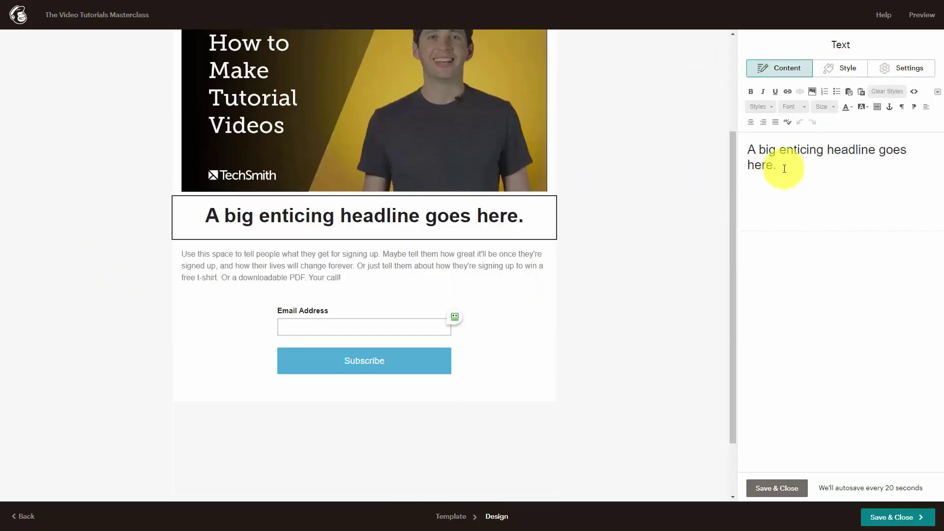
Replace the placeholder headline with "Come and Learn To Create Video Tutorials" and review the page layout
{"action": "left_click", "coordinate": [783, 168]}
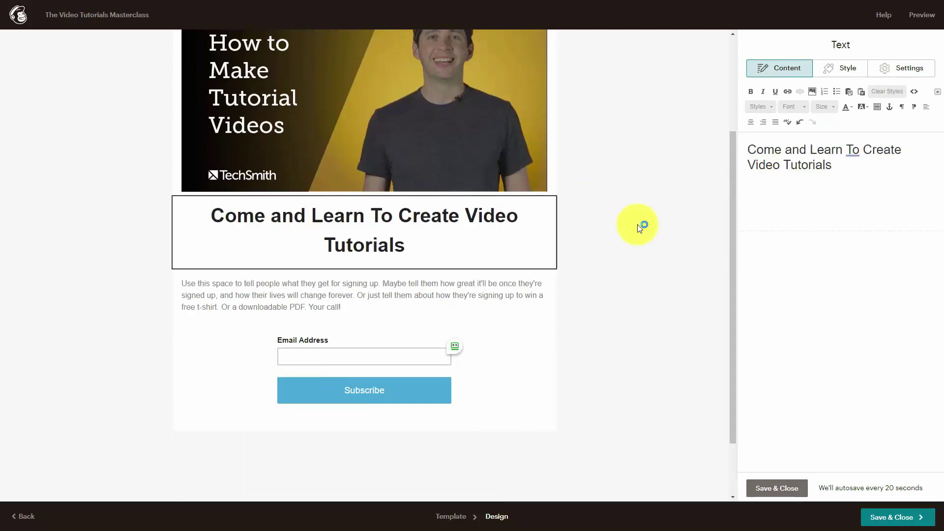
{"action": "scroll", "coordinate": [602, 235], "scroll_direction": "up", "scroll_amount": 2}
{"action": "scroll", "coordinate": [600, 232], "scroll_direction": "down", "scroll_amount": 3}
{"action": "scroll", "coordinate": [600, 232], "scroll_direction": "up", "scroll_amount": 3}
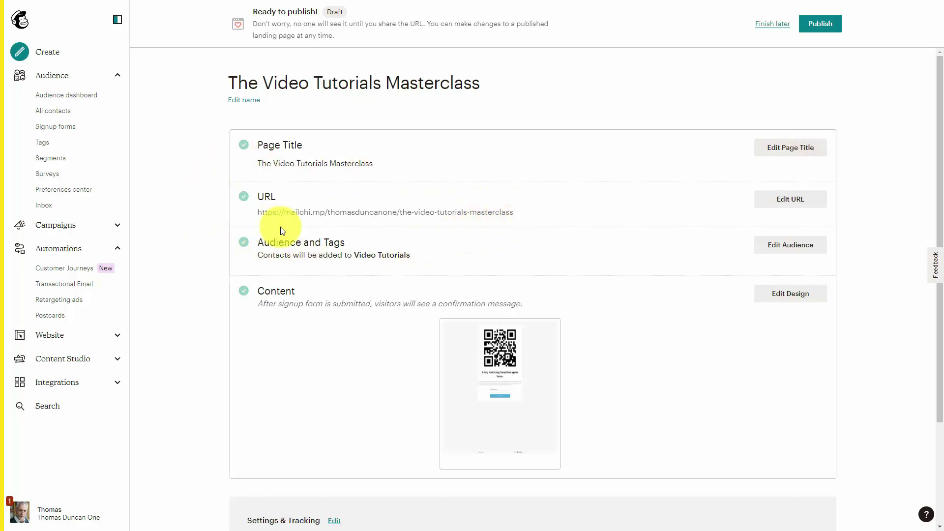
Open the landing page's URL for editing to view its domain options
{"action": "left_click", "coordinate": [786, 201]}
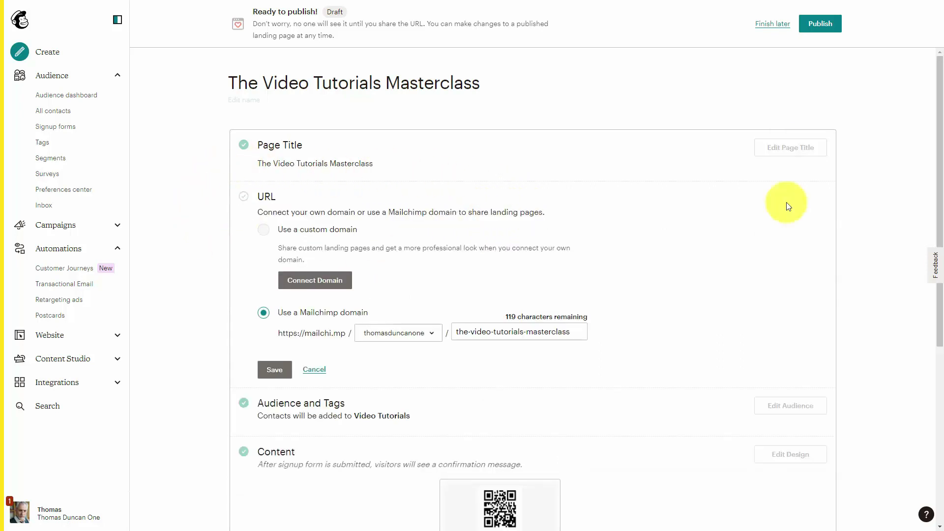
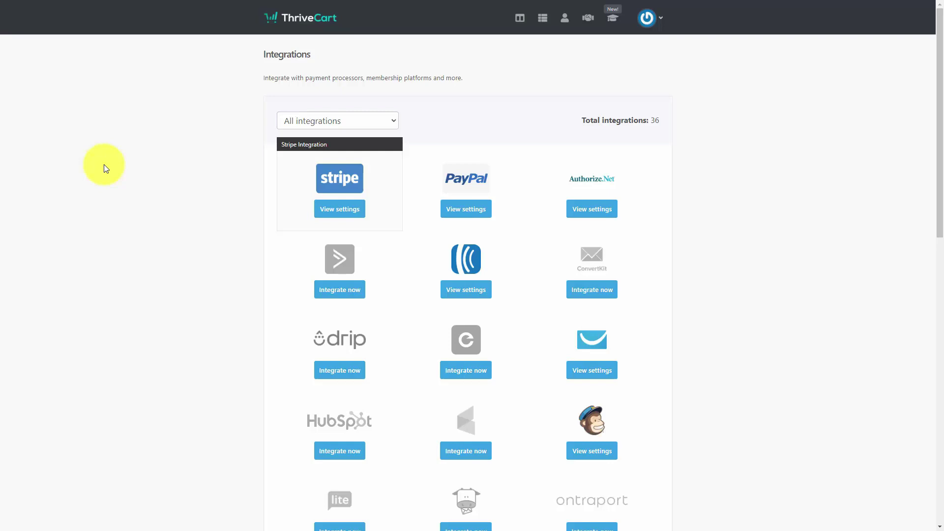
In ThriveCart, filter the integrations to Autoresponders and open the settings of the Mailchimp integration
{"action": "left_click", "coordinate": [362, 123]}
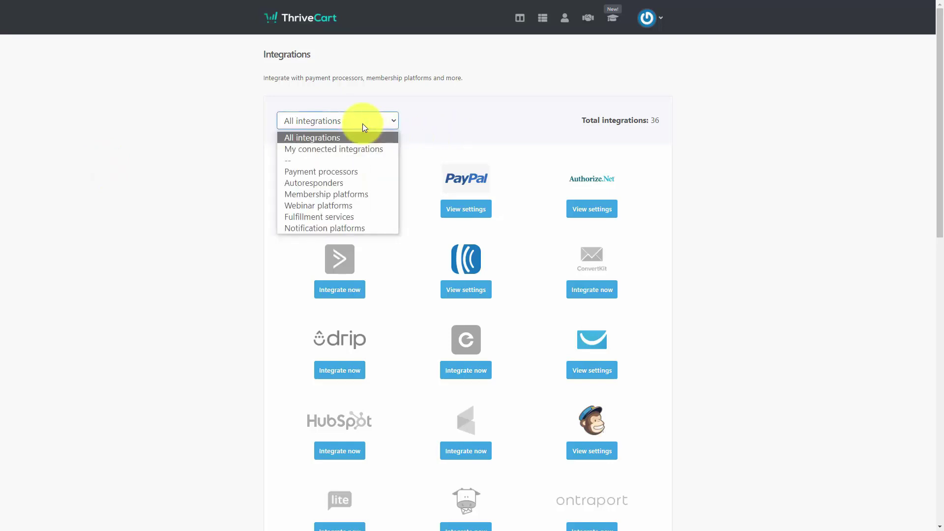
{"action": "left_click", "coordinate": [350, 183]}
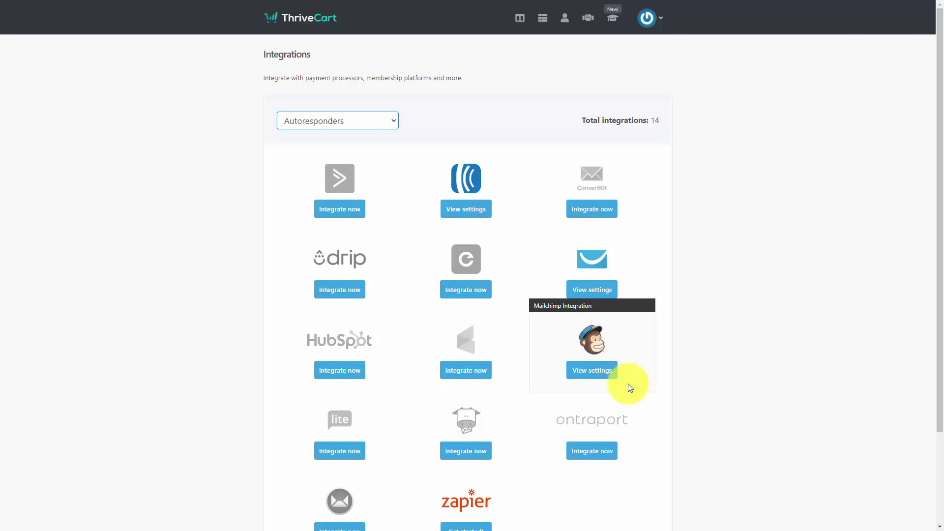
{"action": "left_click", "coordinate": [592, 370]}
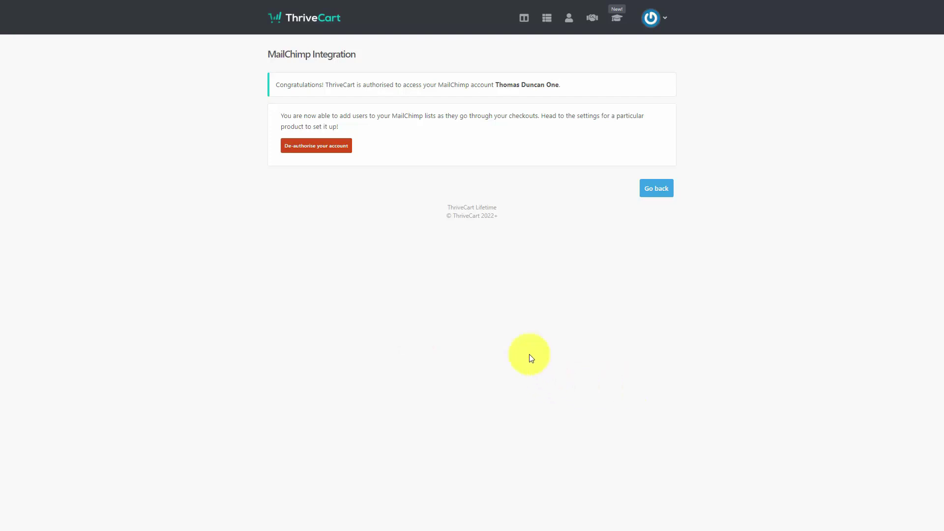
De-authorise the connected Mailchimp account and authorise ThriveCart to access Mailchimp again
{"action": "left_click", "coordinate": [321, 150]}
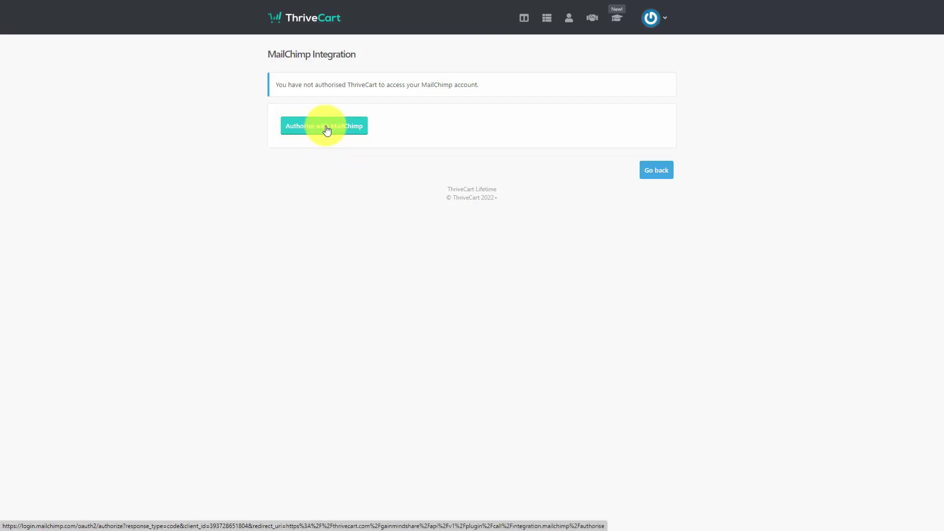
{"action": "left_click", "coordinate": [325, 126]}
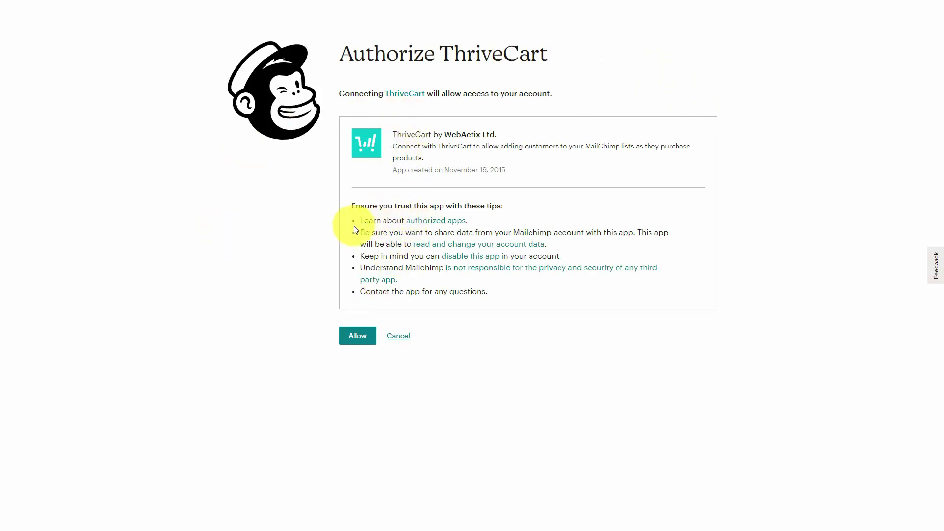
{"action": "left_click", "coordinate": [357, 339]}
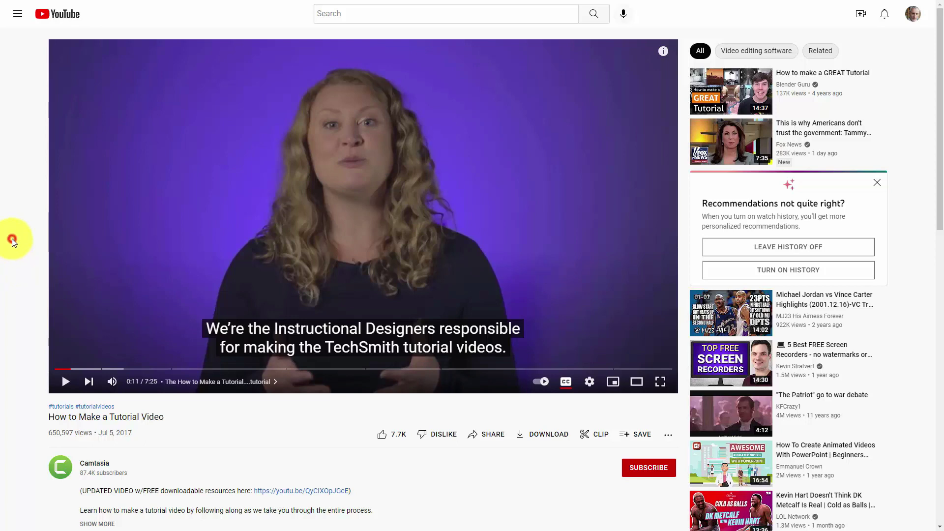
{"action": "scroll", "coordinate": [12, 238], "scroll_direction": "down", "scroll_amount": 3}
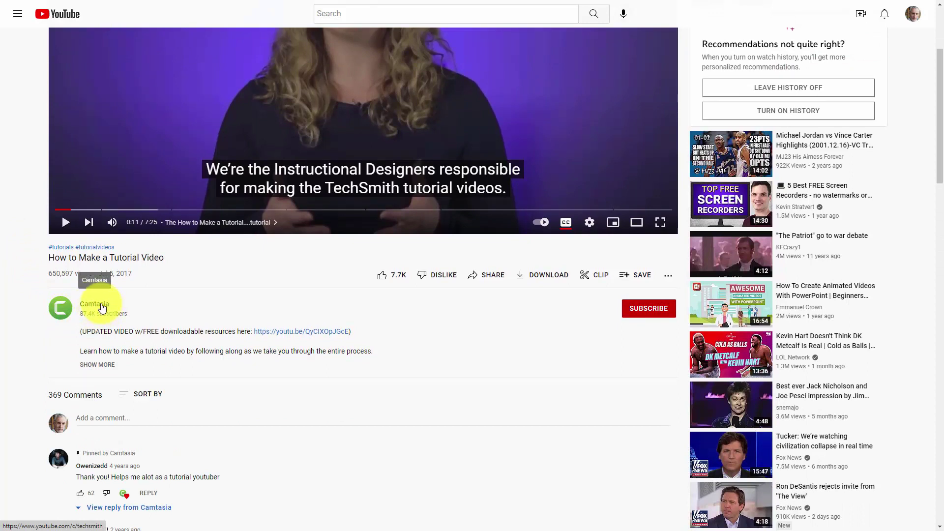
Open the Camtasia channel on YouTube and pause its welcome video
{"action": "left_click", "coordinate": [102, 308]}
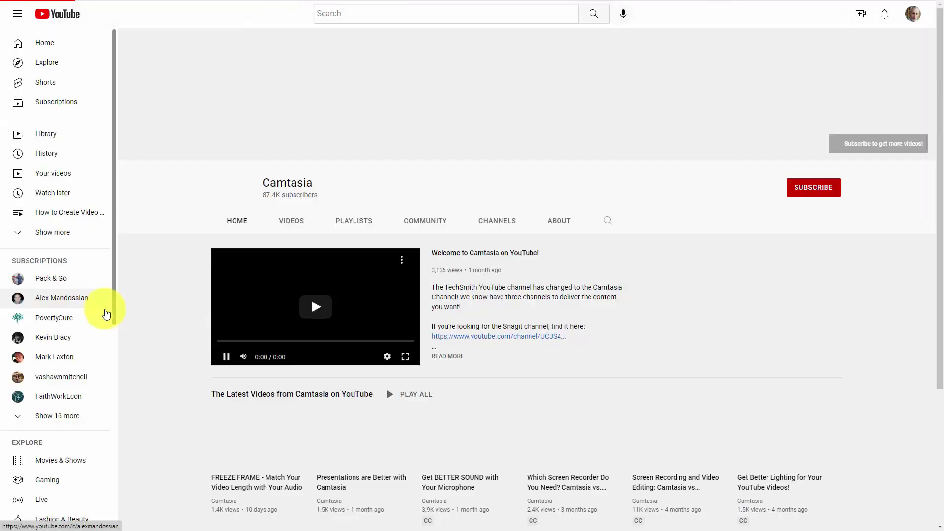
{"action": "left_click", "coordinate": [226, 357]}
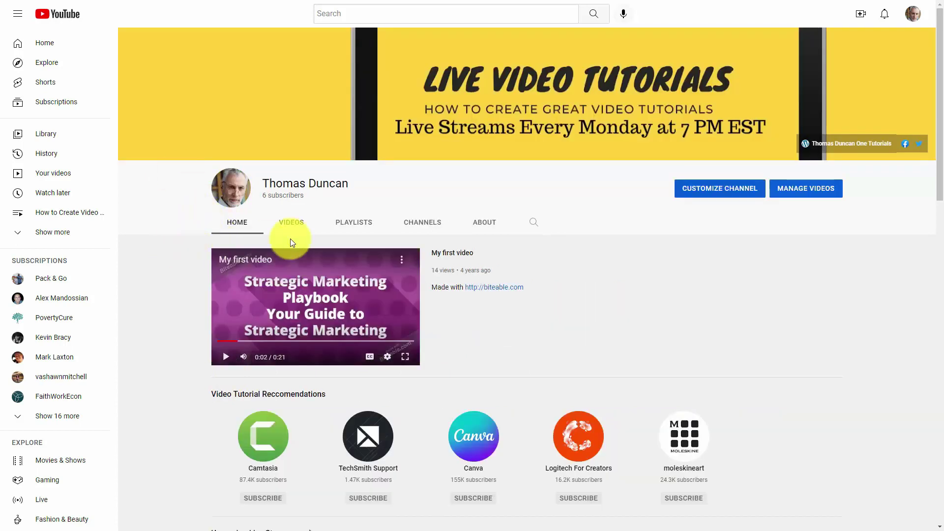
Open customization for your own YouTube channel, examine its basic info and banner link options, and start adding a link
{"action": "left_click", "coordinate": [722, 196]}
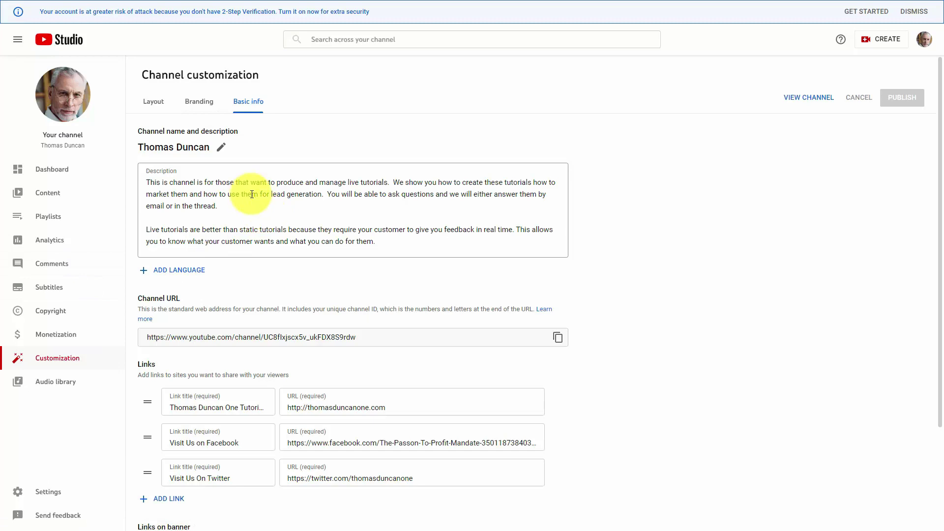
{"action": "scroll", "coordinate": [251, 196], "scroll_direction": "down", "scroll_amount": 3}
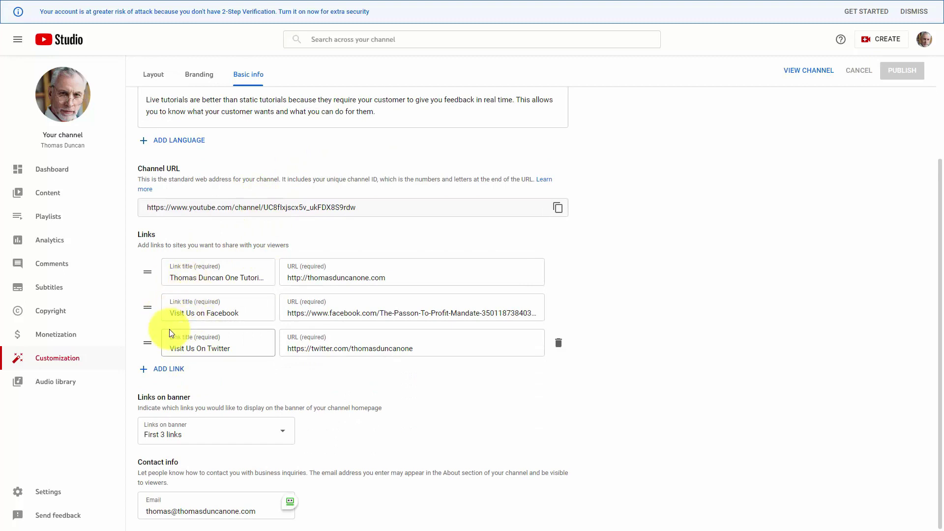
{"action": "left_click", "coordinate": [281, 431]}
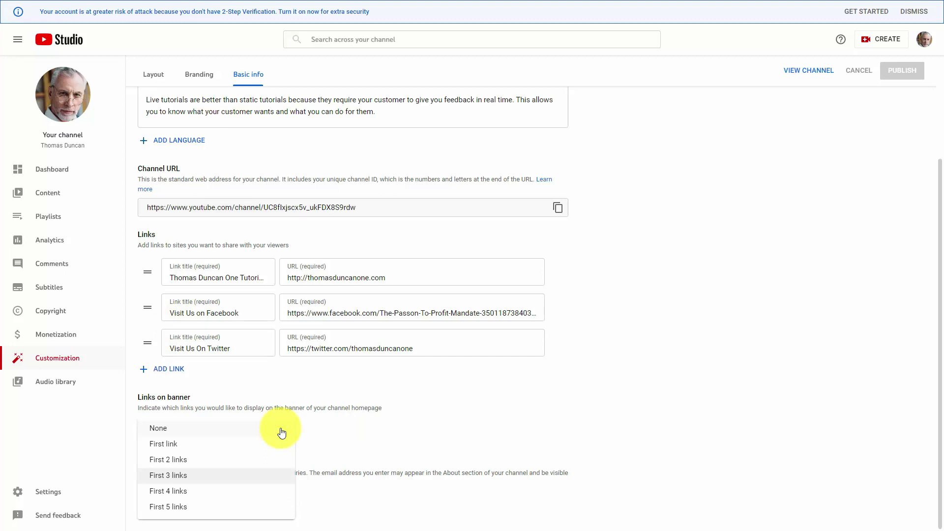
{"action": "left_click", "coordinate": [169, 369]}
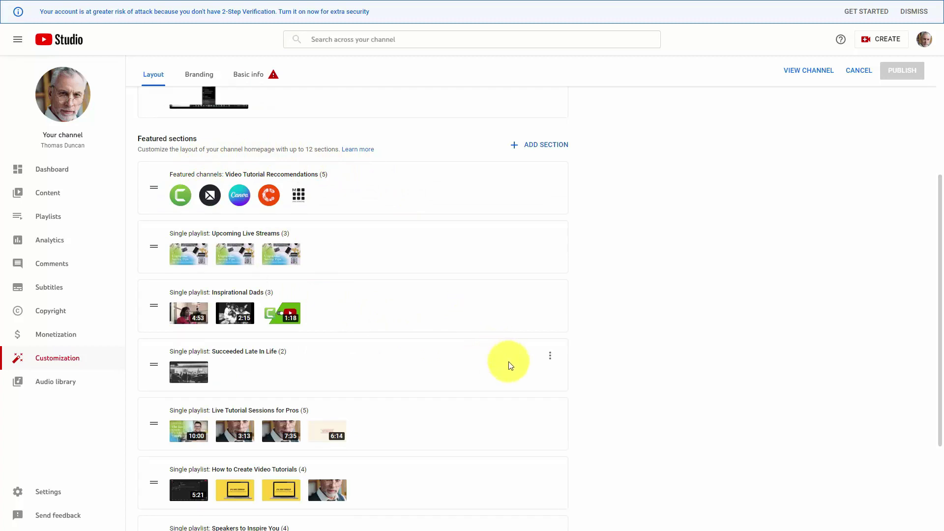
Examine the featured sections, channel trailer and featured video in the channel's layout settings
{"action": "scroll", "coordinate": [514, 364], "scroll_direction": "down", "scroll_amount": 3}
{"action": "scroll", "coordinate": [523, 364], "scroll_direction": "up", "scroll_amount": 3}
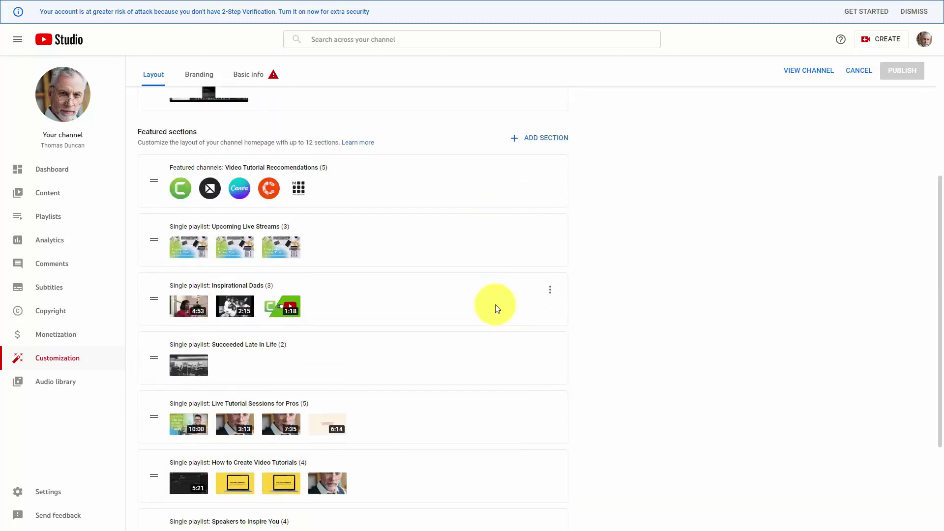
{"action": "scroll", "coordinate": [496, 308], "scroll_direction": "down", "scroll_amount": 3}
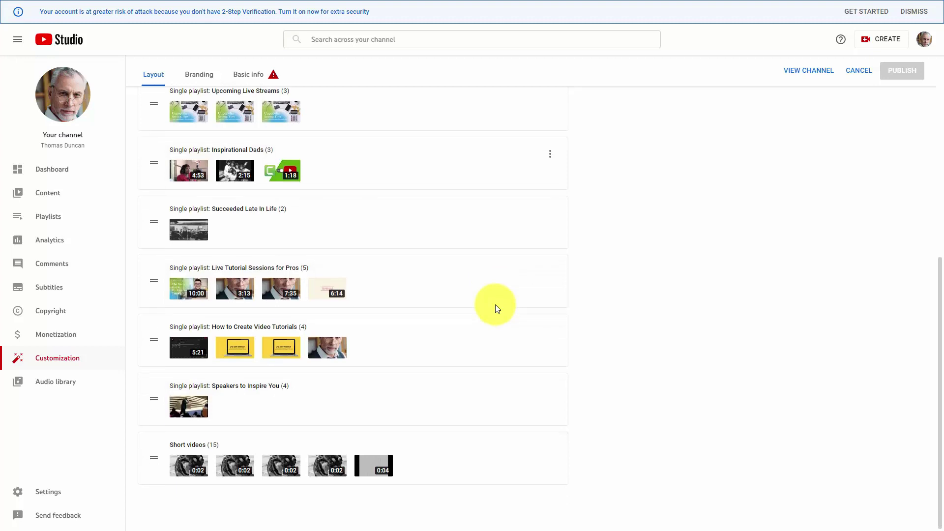
{"action": "scroll", "coordinate": [497, 306], "scroll_direction": "up", "scroll_amount": 6}
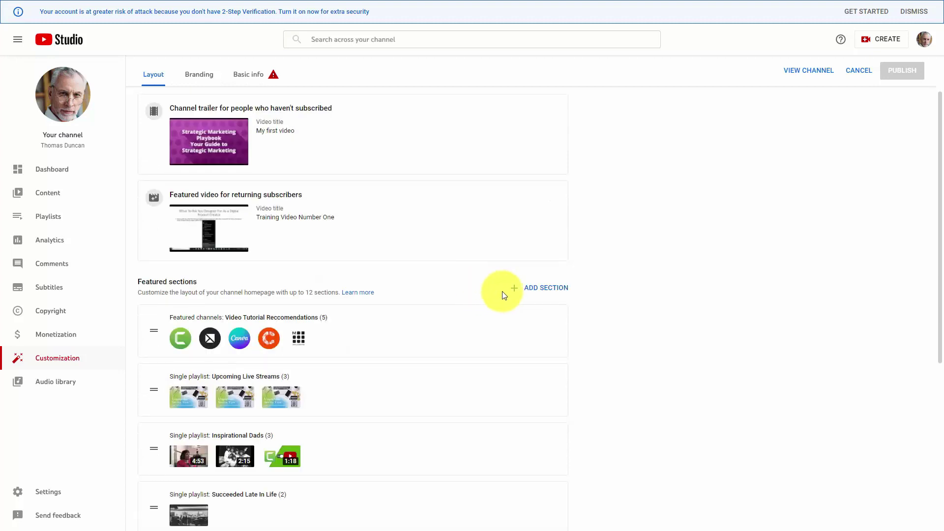
Try adding a Featured channels section and move the "How to Create Video Tutorials" playlist section up near "Inspirational Dads"
{"action": "left_click", "coordinate": [543, 294]}
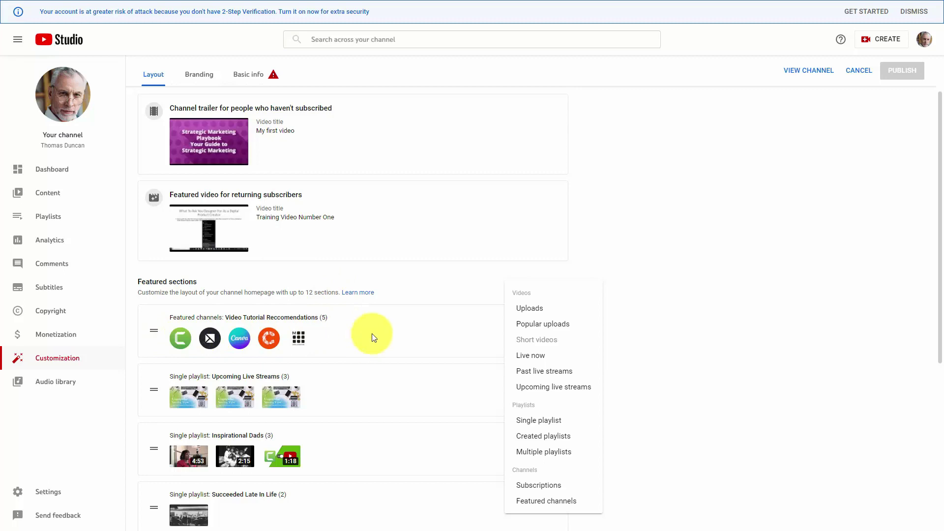
{"action": "left_click", "coordinate": [543, 501]}
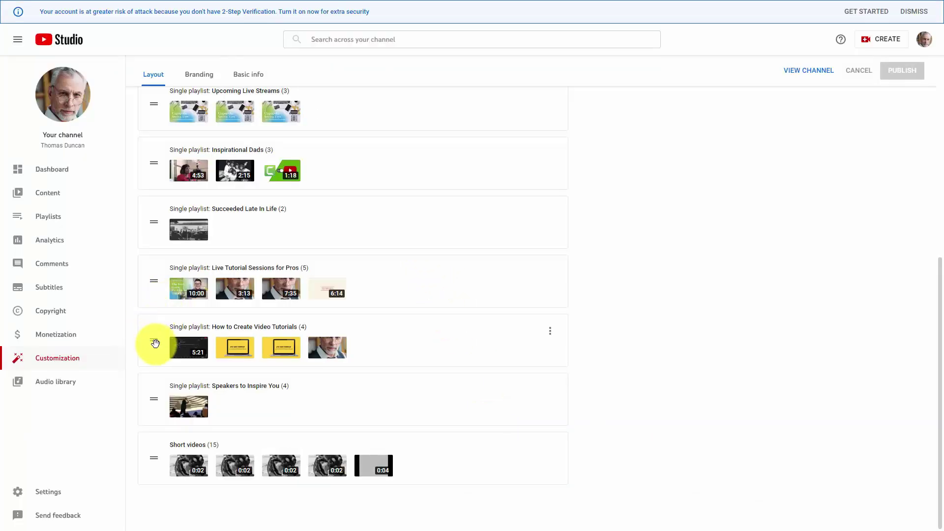
{"action": "left_click_drag", "start_coordinate": [155, 343], "coordinate": [148, 150]}
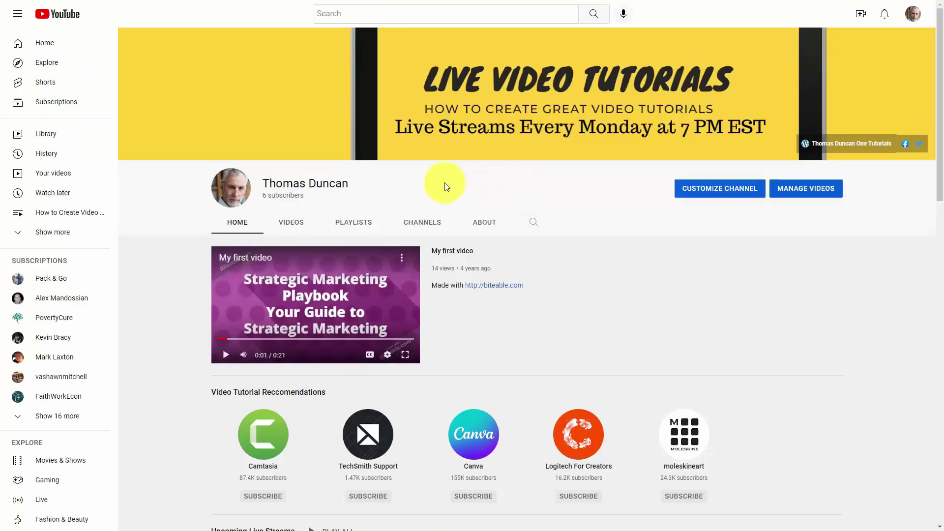
Switch to Google Ads and open the YouTube entry in the linked accounts for management
{"action": "mouse_move", "coordinate": [361, 163]}
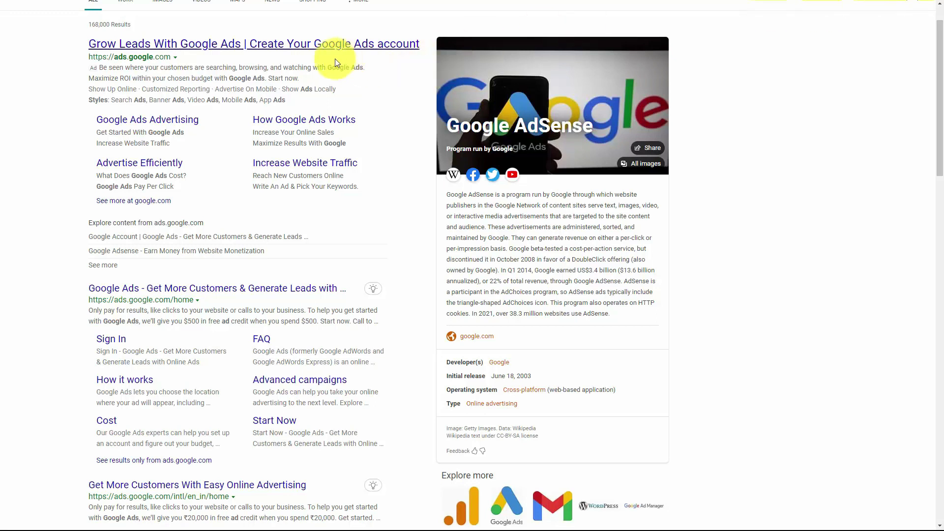
{"action": "left_click", "coordinate": [237, 48]}
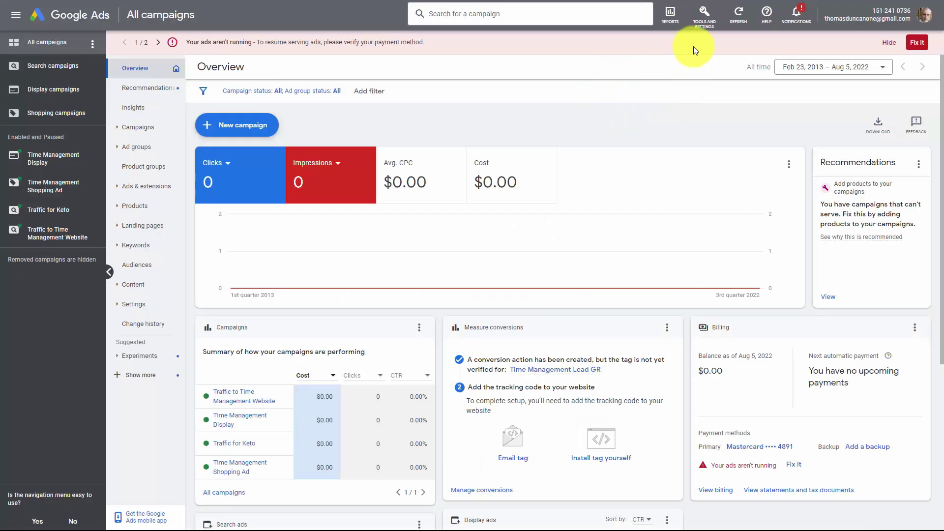
{"action": "left_click", "coordinate": [703, 20]}
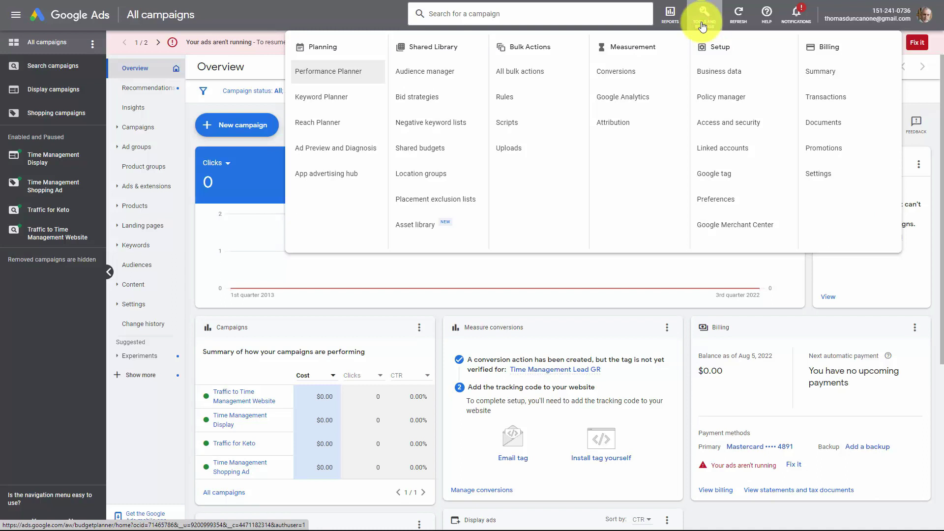
{"action": "left_click", "coordinate": [719, 149]}
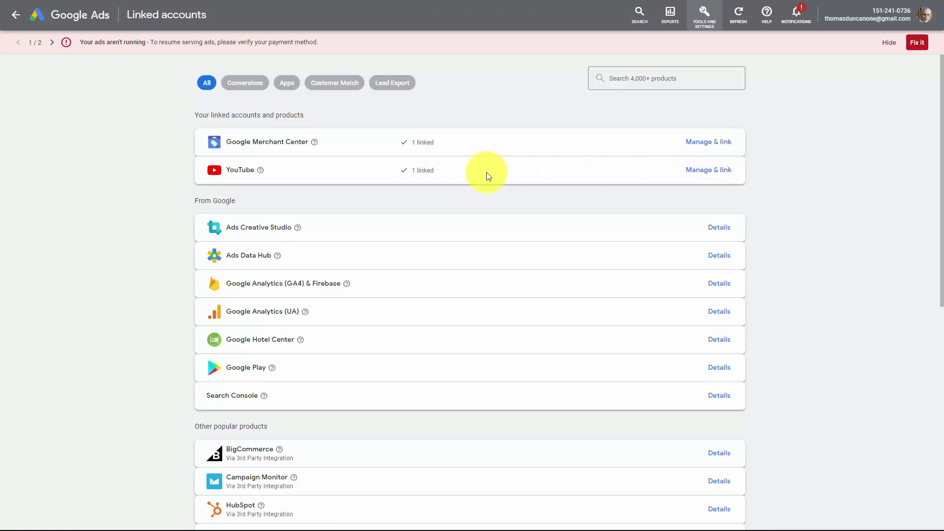
{"action": "left_click", "coordinate": [702, 175]}
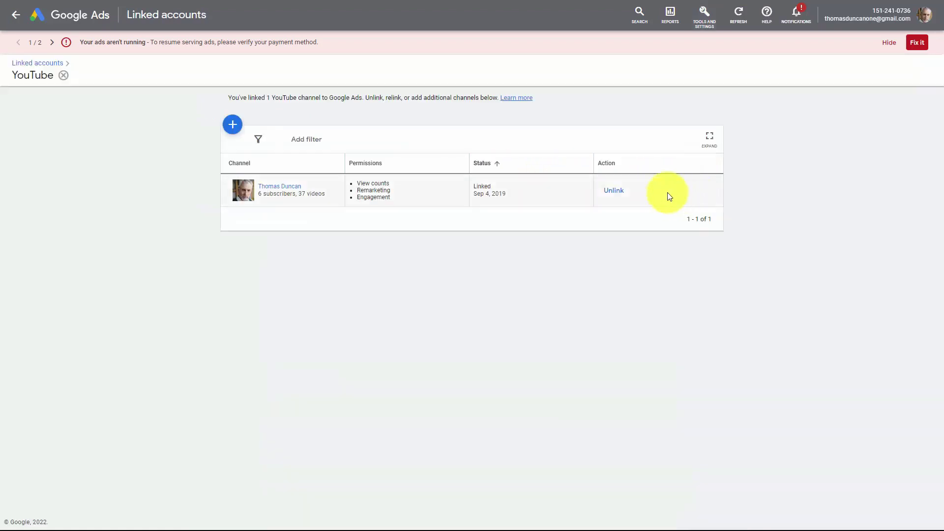
Unlink the YouTube channel from Google Ads, then add it again as a channel you own and continue to YouTube
{"action": "left_click", "coordinate": [613, 191]}
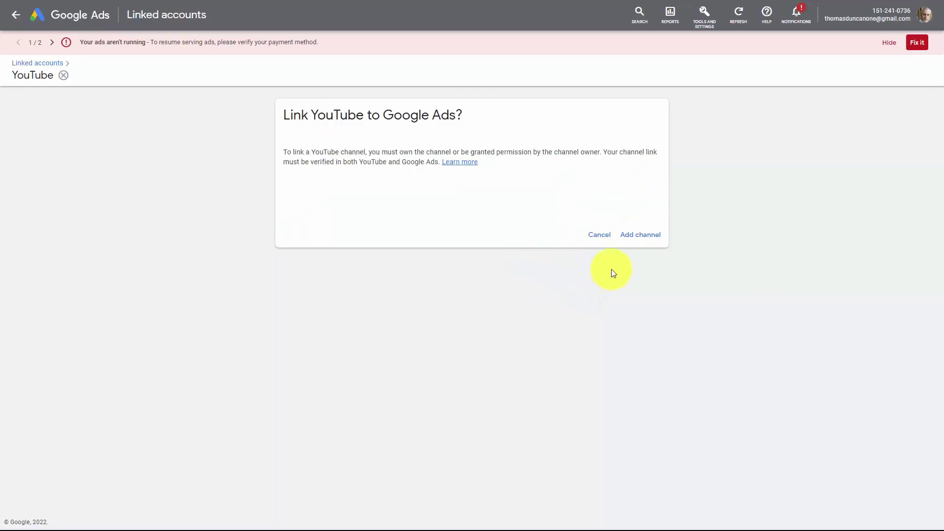
{"action": "left_click", "coordinate": [633, 236]}
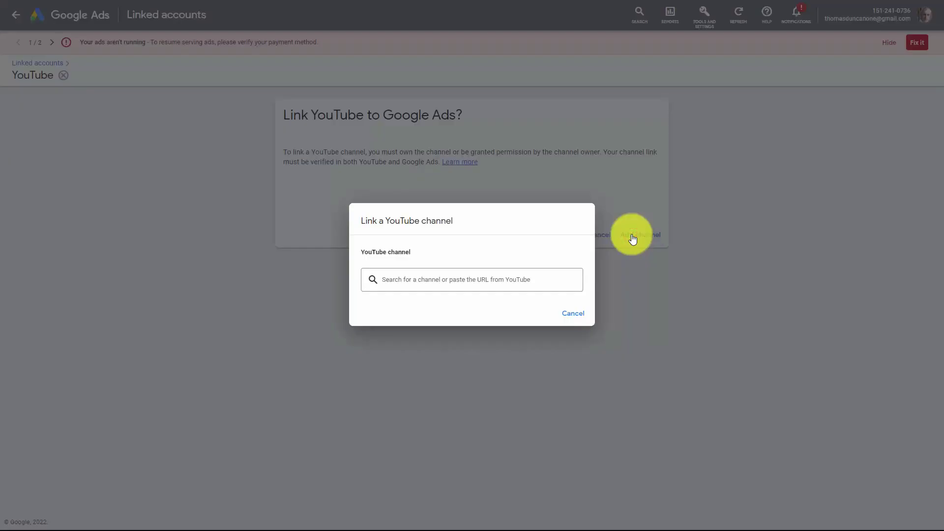
{"action": "left_click", "coordinate": [405, 280]}
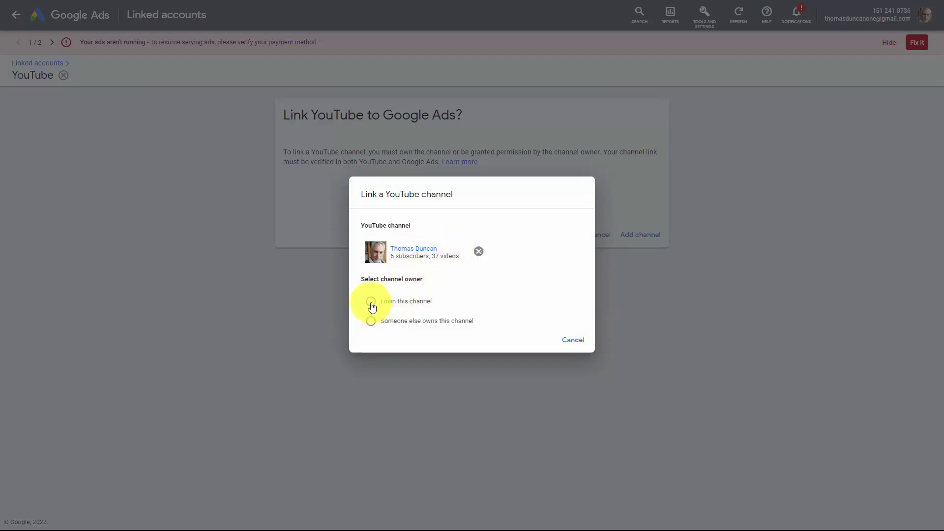
{"action": "left_click", "coordinate": [371, 303]}
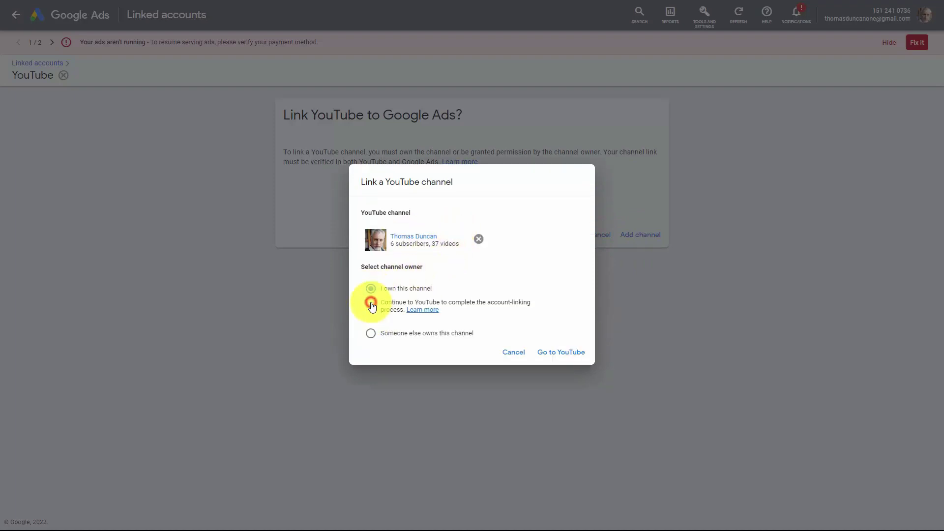
{"action": "left_click", "coordinate": [555, 359]}
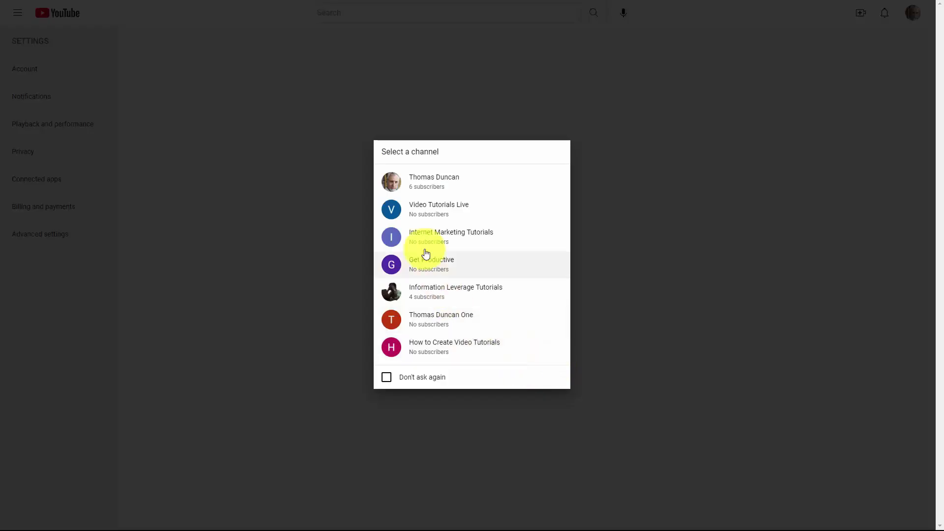
Choose the personal channel and link the Google Ads account to it, entering the account owner's name as the link name
{"action": "left_click", "coordinate": [425, 184]}
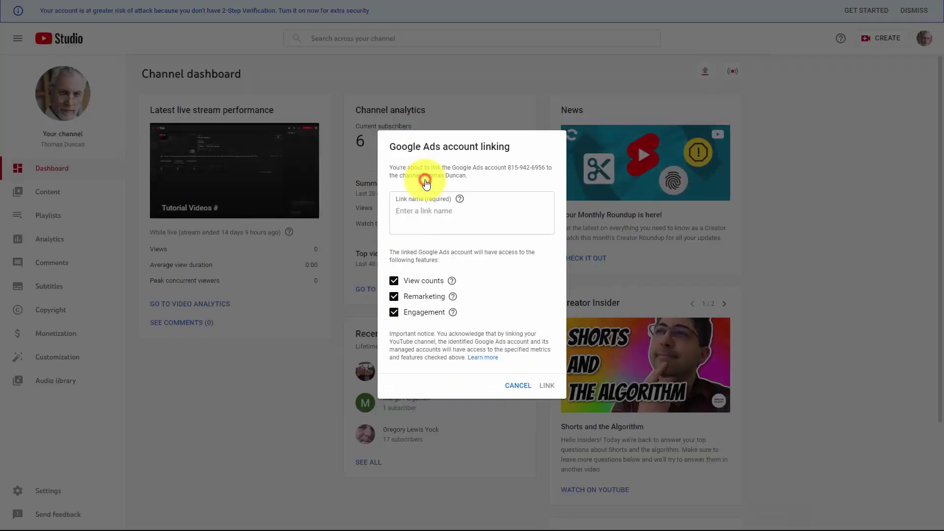
{"action": "left_click", "coordinate": [416, 212]}
{"action": "type", "text": "Thomas Duncan One"}
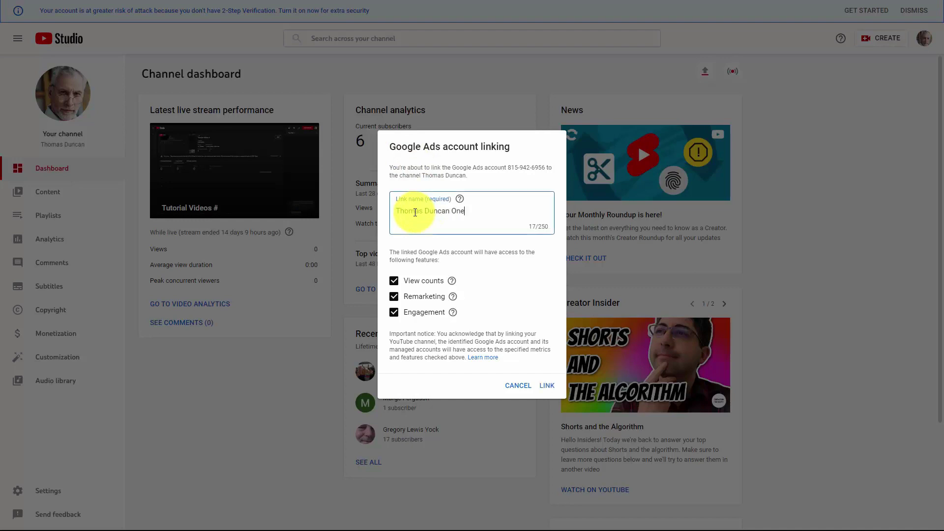
{"action": "left_click", "coordinate": [545, 387]}
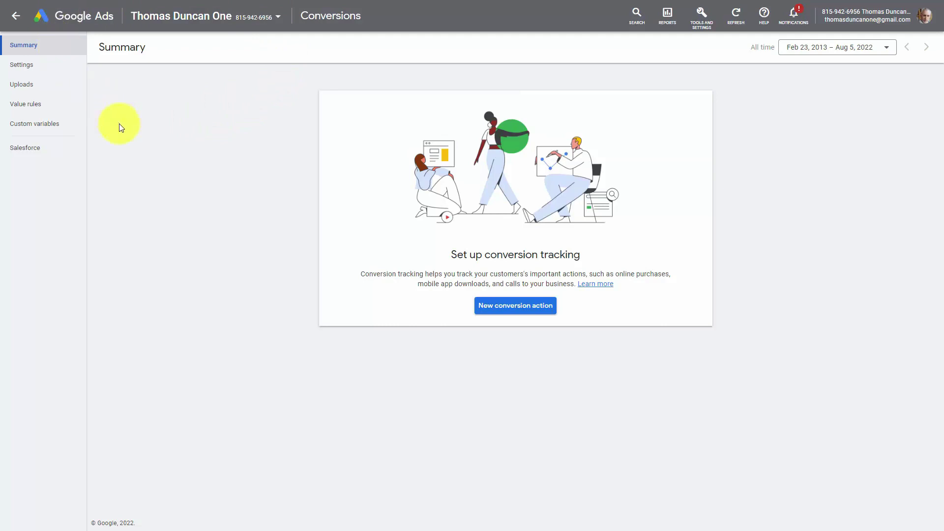
Start a new website conversion action in Google Ads and scan the business website's domain
{"action": "left_click", "coordinate": [502, 308]}
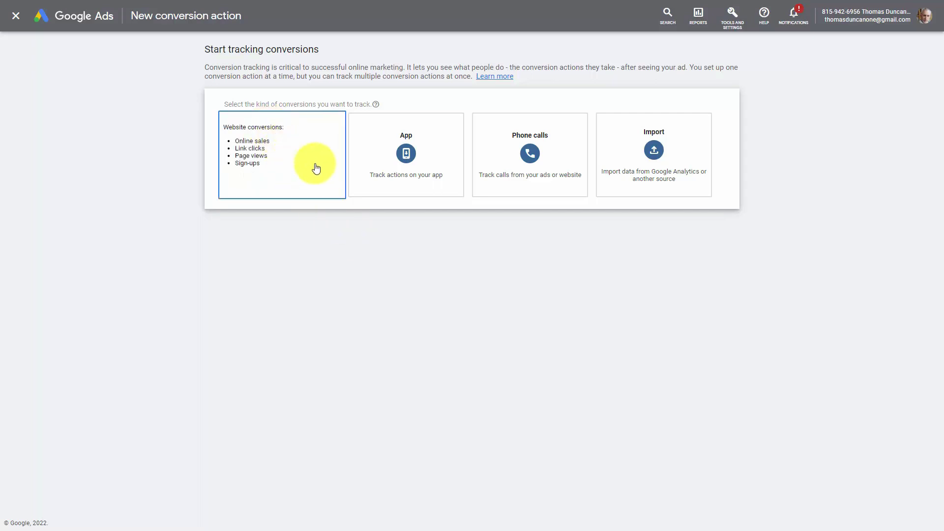
{"action": "left_click", "coordinate": [282, 156]}
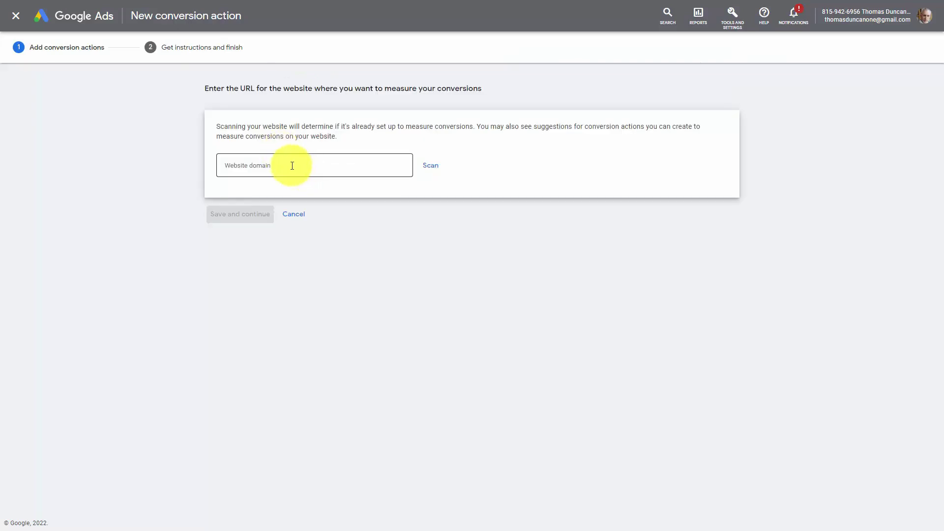
{"action": "left_click", "coordinate": [292, 166]}
{"action": "type", "text": "http://thomasduncanone.com"}
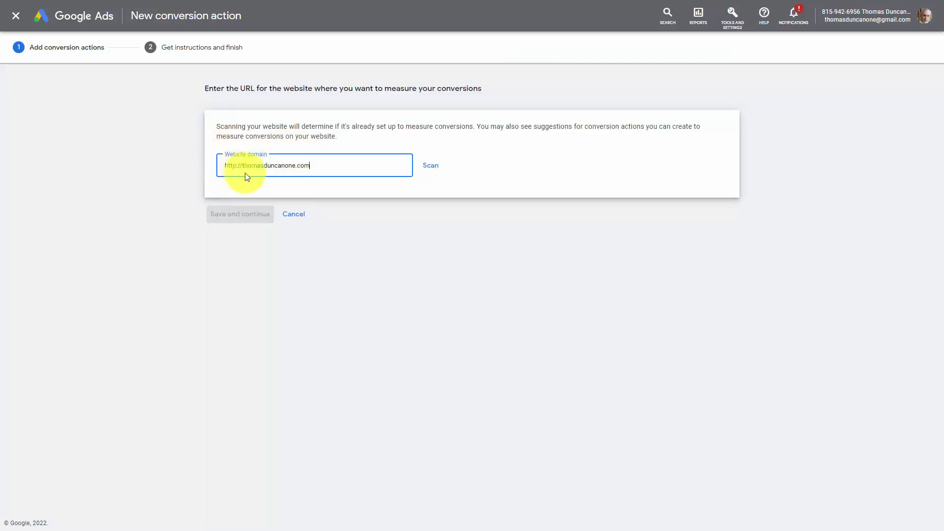
{"action": "left_click", "coordinate": [435, 170]}
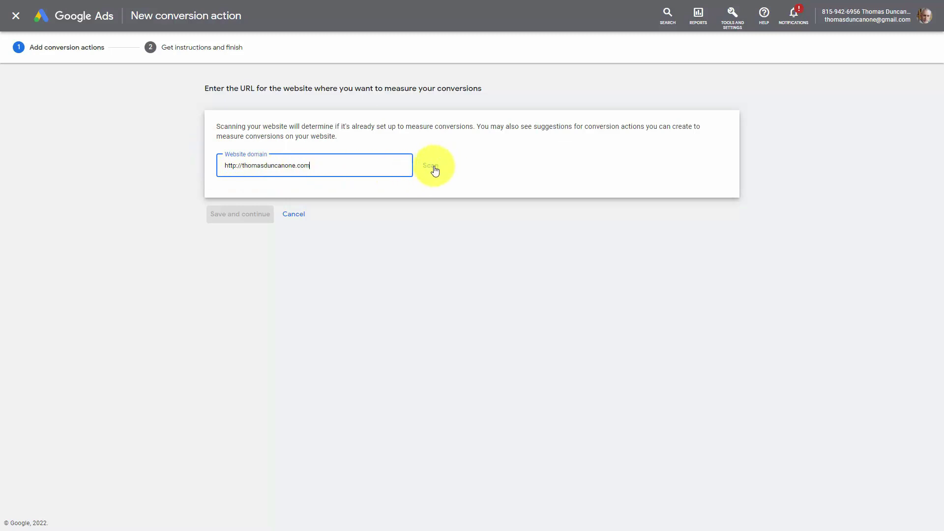
For the page load conversion, set the conversion goal to Purchase and the match type to "URL is"
{"action": "scroll", "coordinate": [434, 170], "scroll_direction": "down", "scroll_amount": 1}
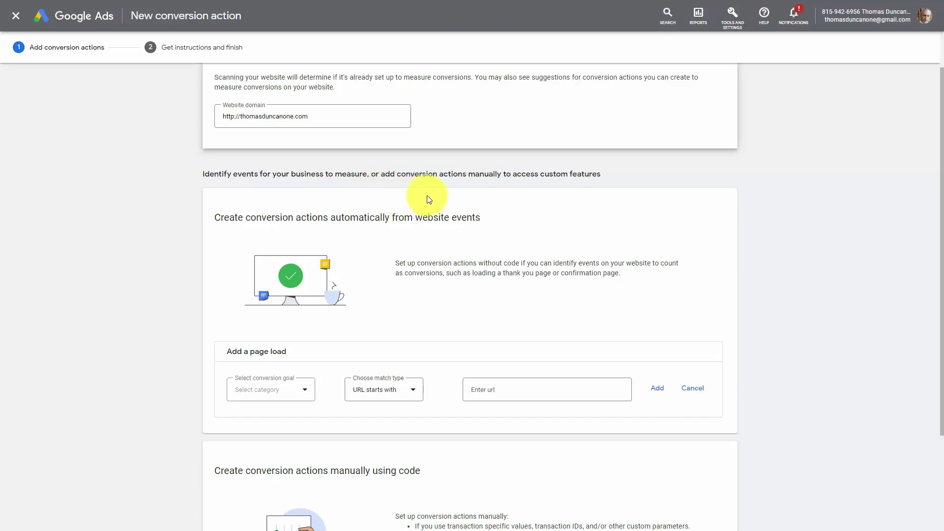
{"action": "scroll", "coordinate": [429, 199], "scroll_direction": "down", "scroll_amount": 2}
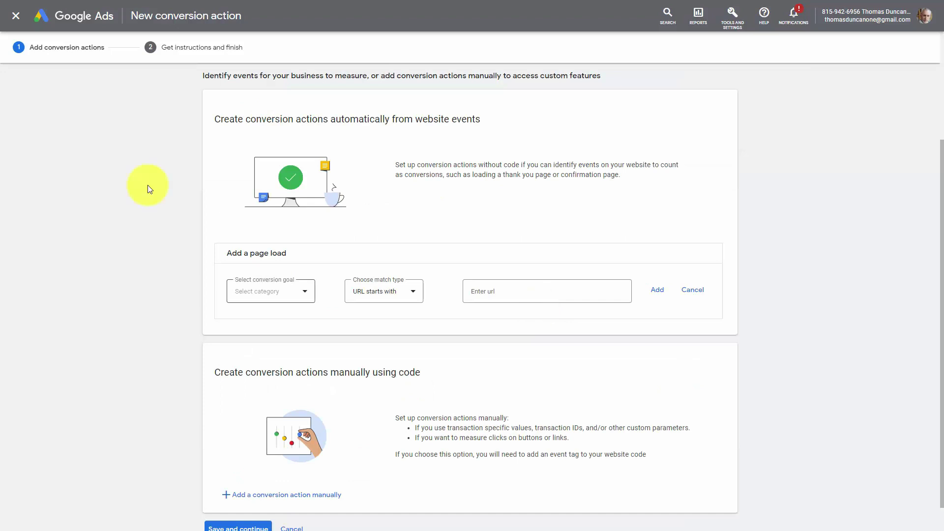
{"action": "key", "text": "Return"}
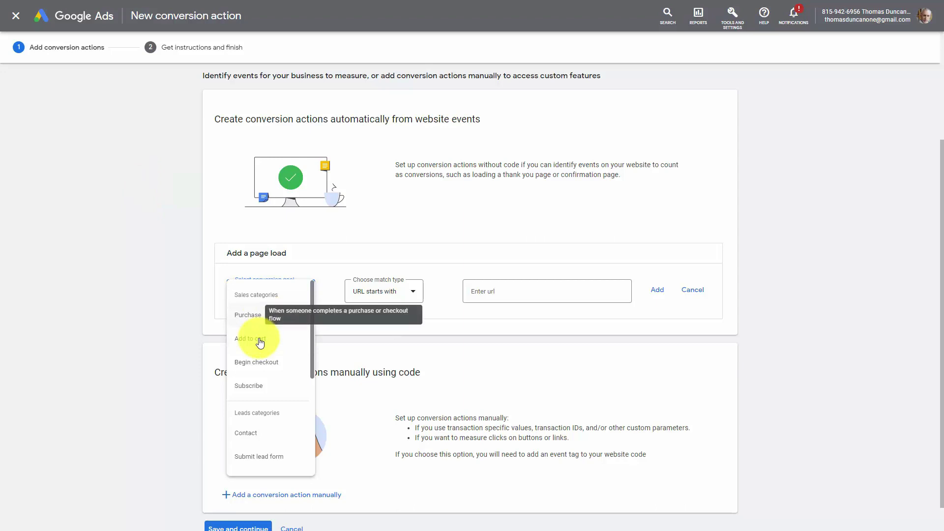
{"action": "left_click", "coordinate": [248, 315]}
{"action": "left_click", "coordinate": [376, 325]}
{"action": "left_click", "coordinate": [373, 312]}
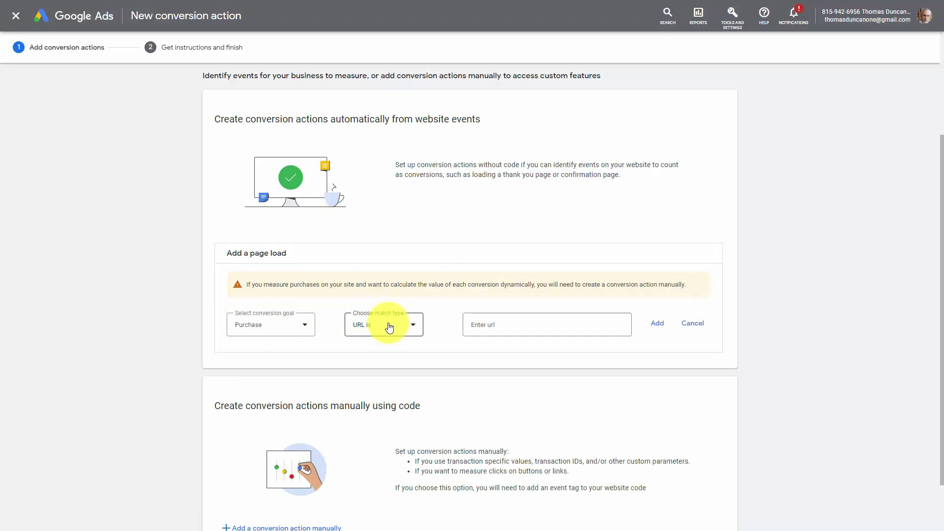
{"action": "left_click", "coordinate": [389, 326]}
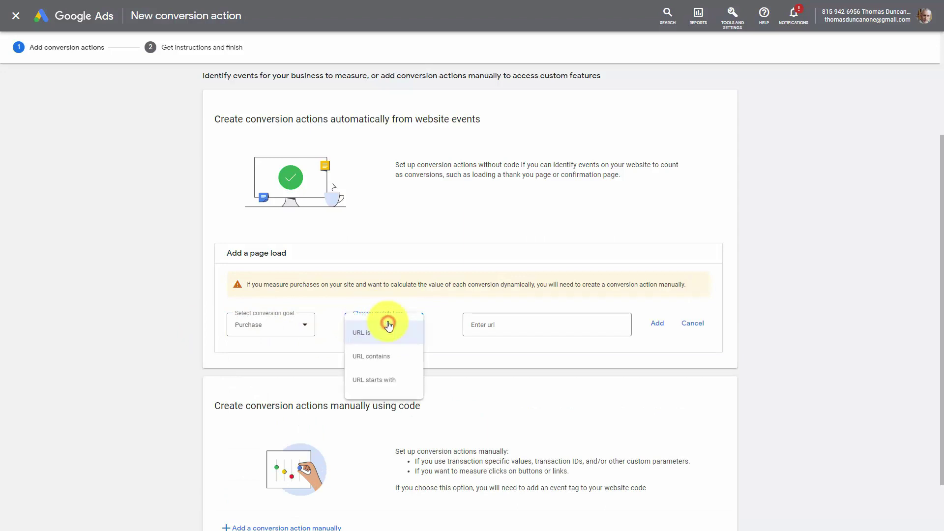
{"action": "left_click", "coordinate": [362, 338]}
{"action": "left_click", "coordinate": [493, 326]}
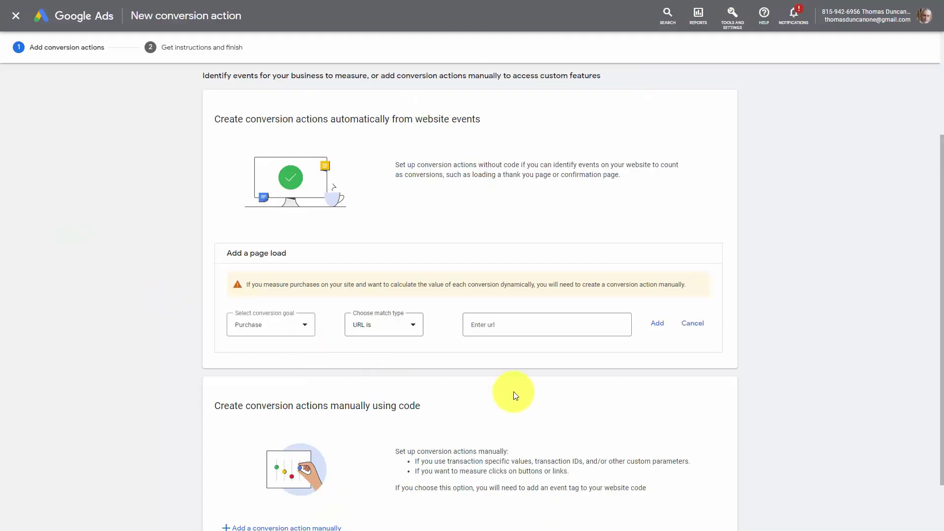
Paste the product thank-you page's address as the page load URL and add the purchase event
{"action": "left_click", "coordinate": [489, 324]}
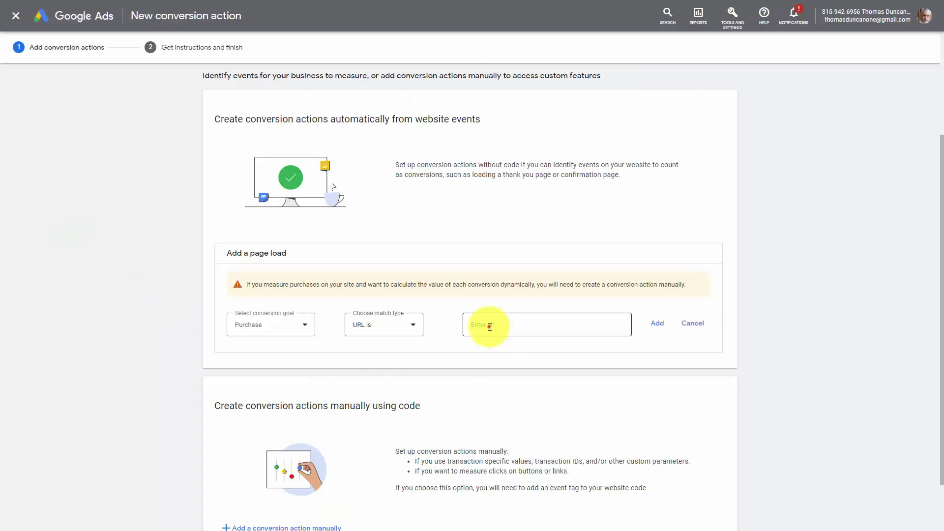
{"action": "key", "text": "ctrl+v"}
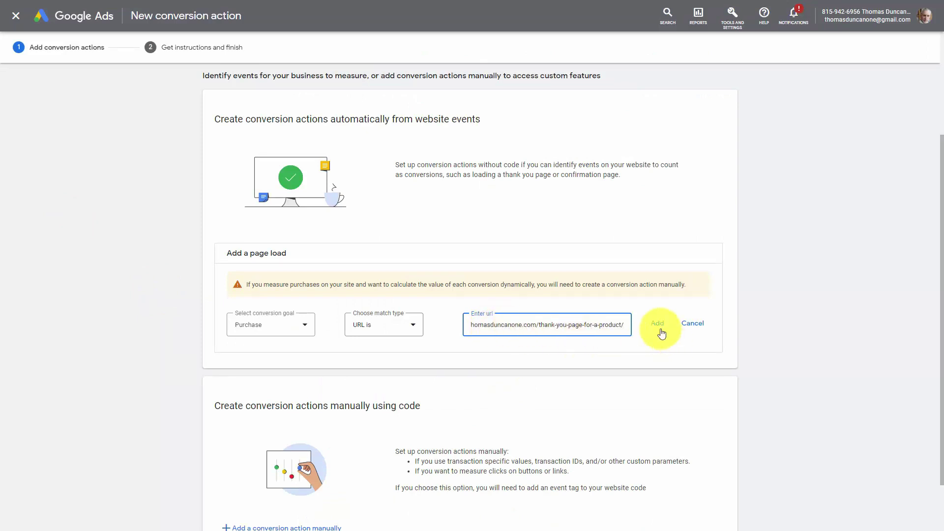
{"action": "left_click", "coordinate": [657, 324]}
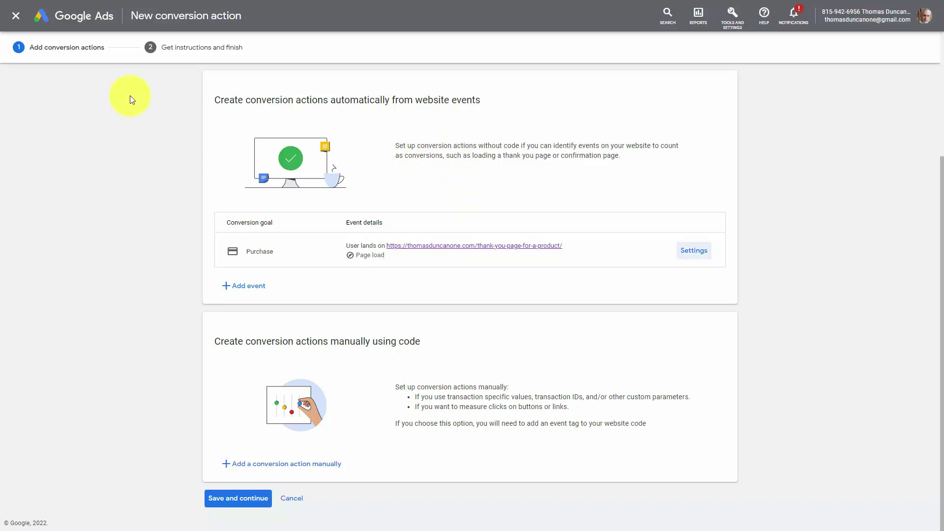
In the purchase event's settings, set the same conversion value to 37 US dollars and the count to One
{"action": "left_click", "coordinate": [690, 251]}
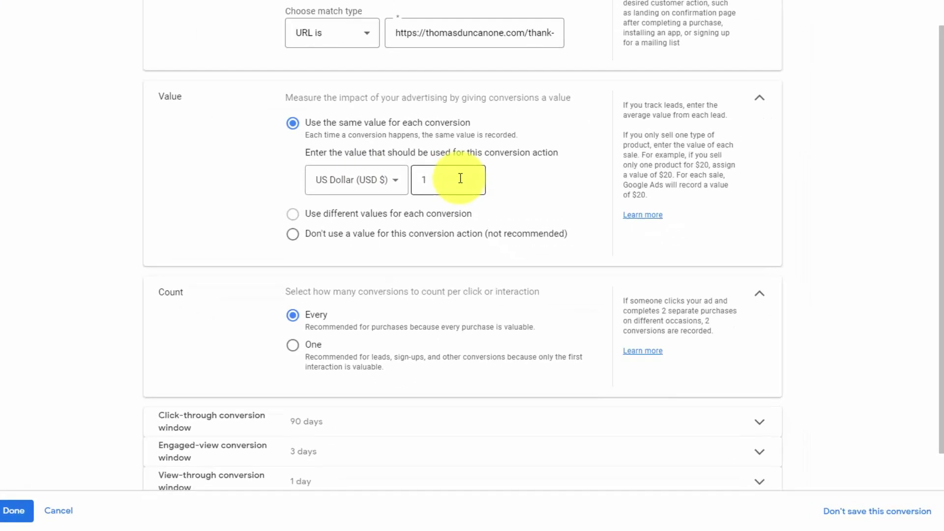
{"action": "double_click", "coordinate": [564, 253]}
{"action": "type", "text": "37"}
{"action": "scroll", "coordinate": [579, 37], "scroll_direction": "down", "scroll_amount": 1}
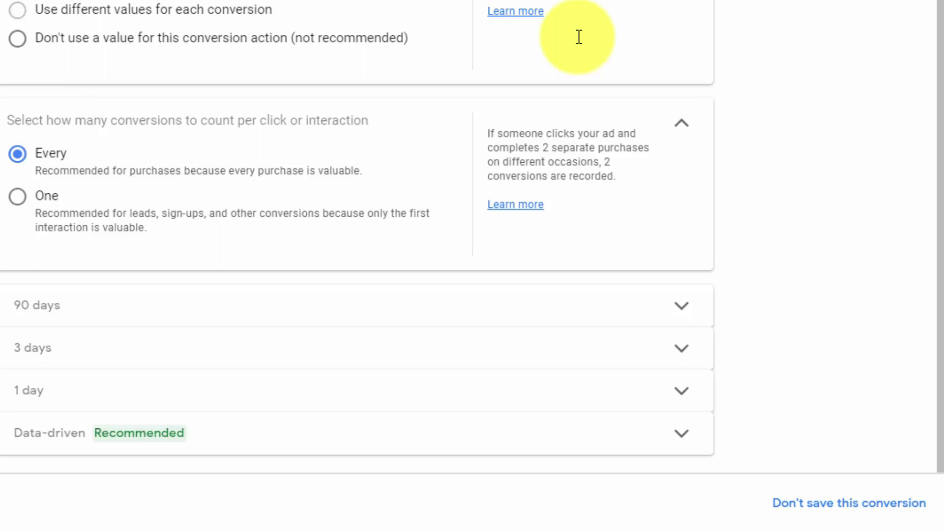
{"action": "key", "text": "Down"}
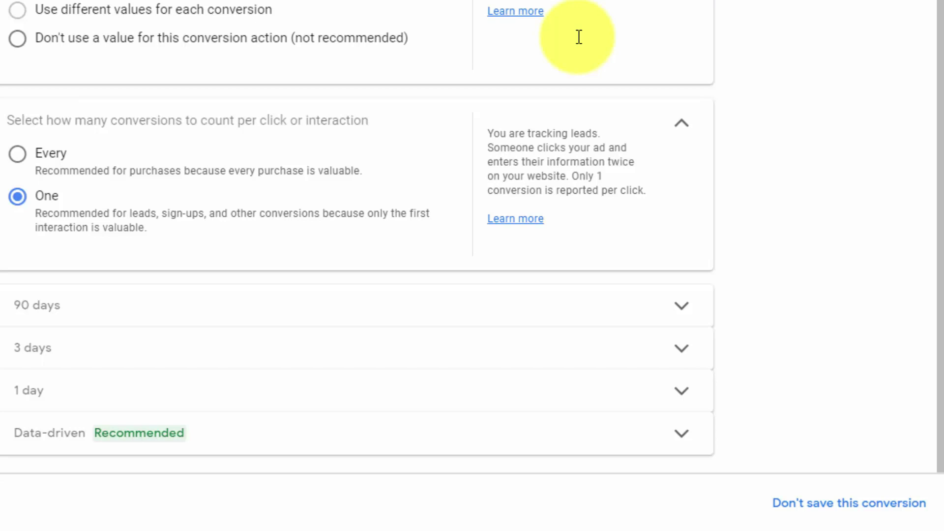
Set the click-through conversion window to 60 days
{"action": "left_click", "coordinate": [681, 306]}
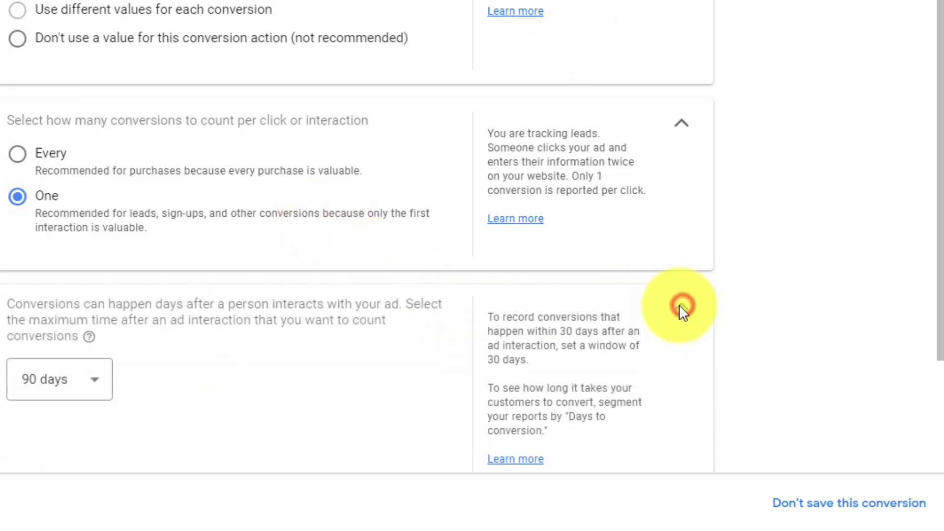
{"action": "scroll", "coordinate": [541, 249], "scroll_direction": "down", "scroll_amount": 3}
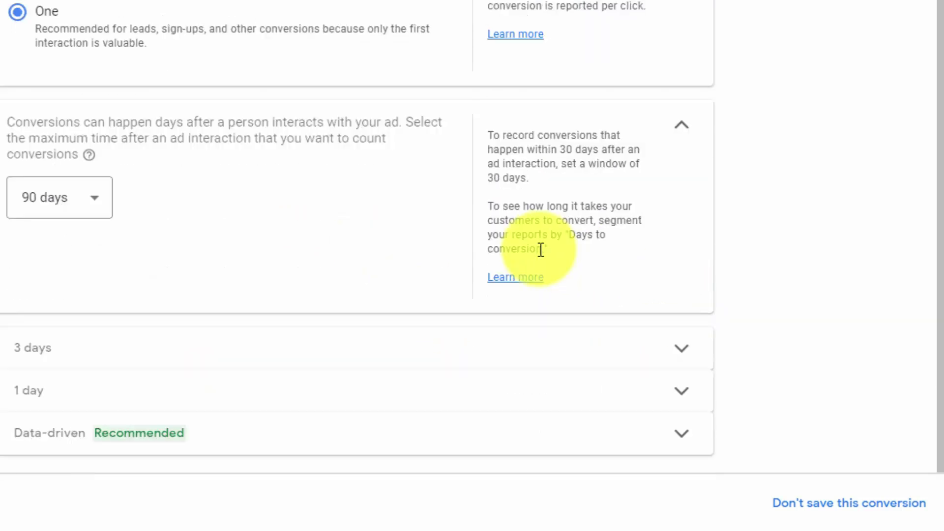
{"action": "left_click", "coordinate": [91, 202]}
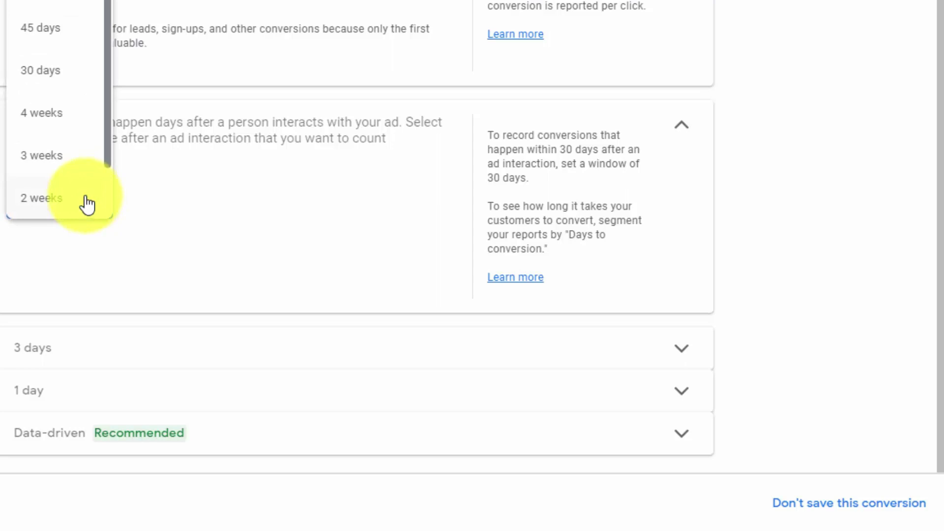
{"action": "left_click", "coordinate": [54, 6]}
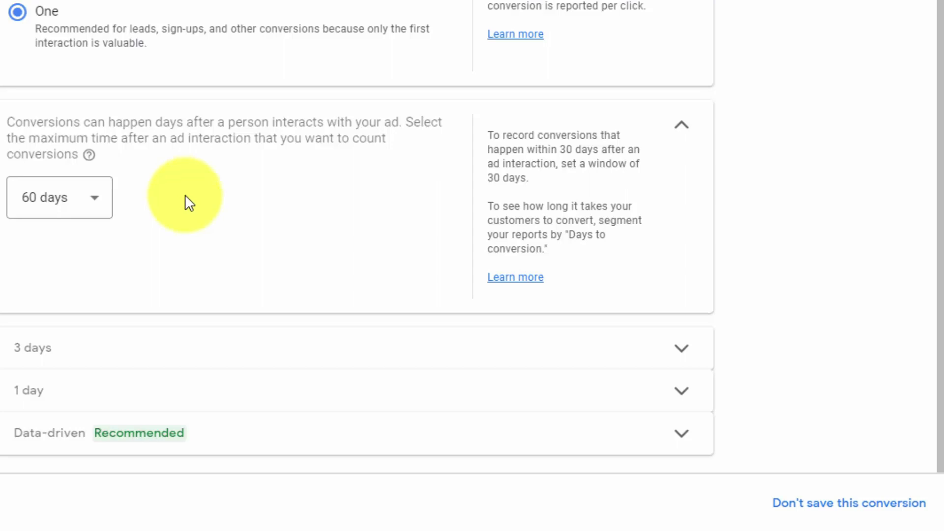
Review the available durations and the help text for the engaged-view conversion window
{"action": "left_click", "coordinate": [346, 349]}
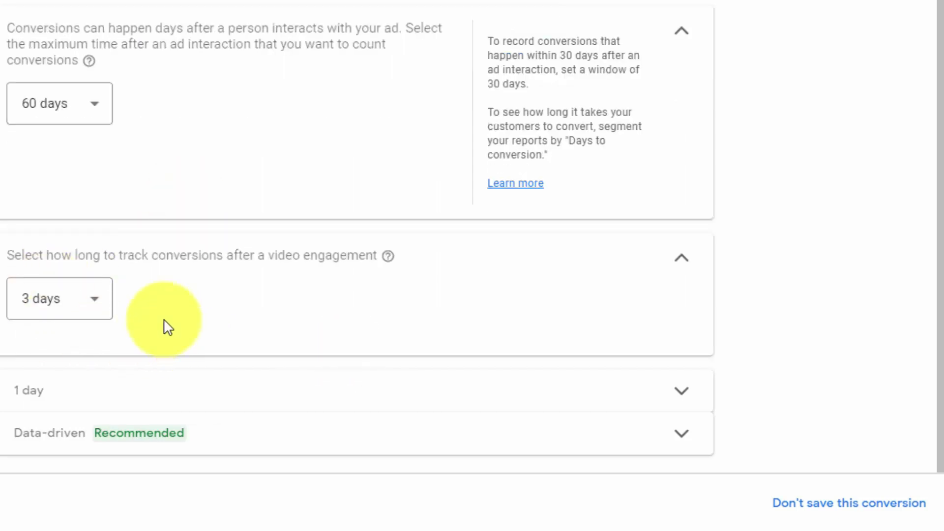
{"action": "left_click", "coordinate": [98, 302]}
{"action": "scroll", "coordinate": [96, 286], "scroll_direction": "down", "scroll_amount": 2}
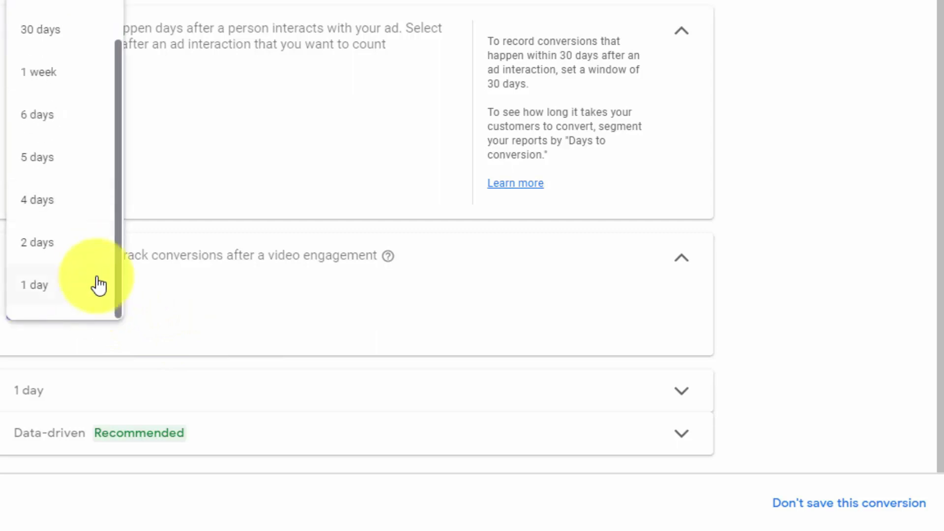
{"action": "scroll", "coordinate": [96, 285], "scroll_direction": "up", "scroll_amount": 2}
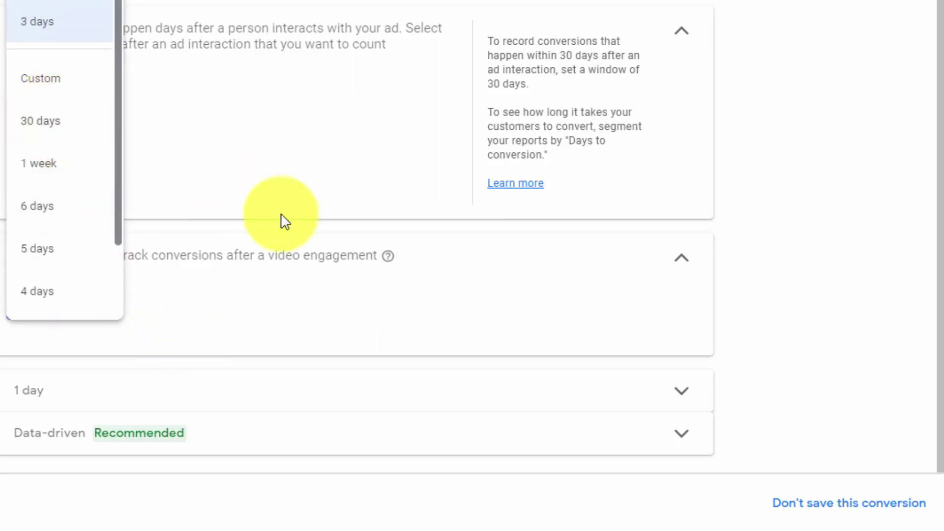
{"action": "left_click", "coordinate": [405, 302]}
{"action": "left_click", "coordinate": [388, 256]}
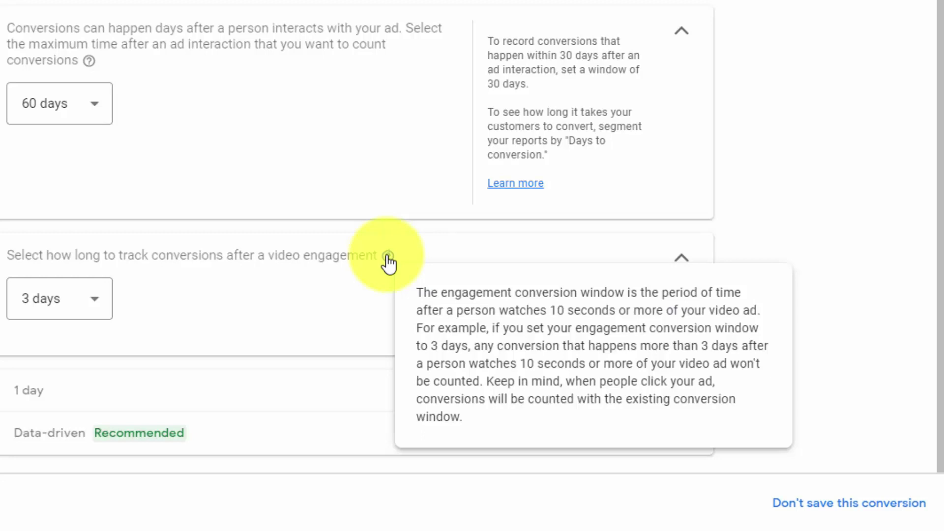
Review the view-through window and attribution model, confirm the conversion details and save the conversion action
{"action": "left_click", "coordinate": [681, 390]}
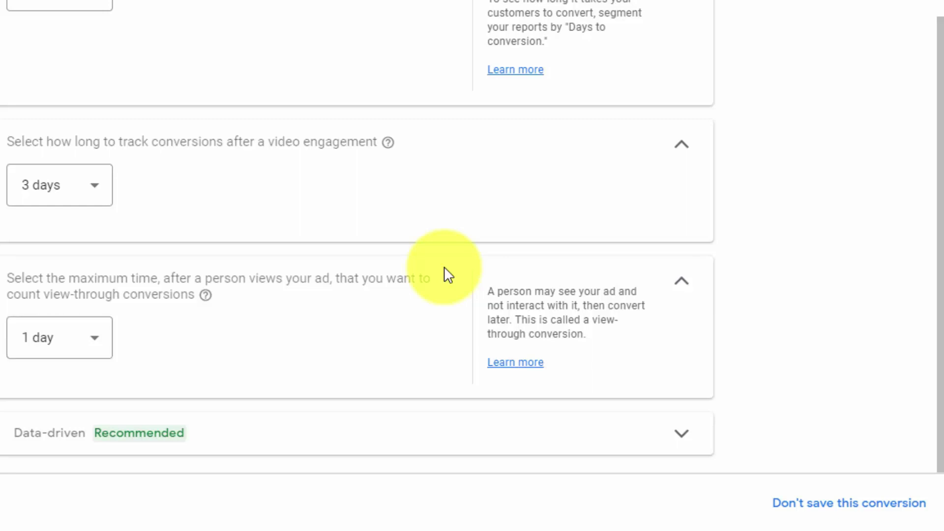
{"action": "left_click", "coordinate": [681, 433]}
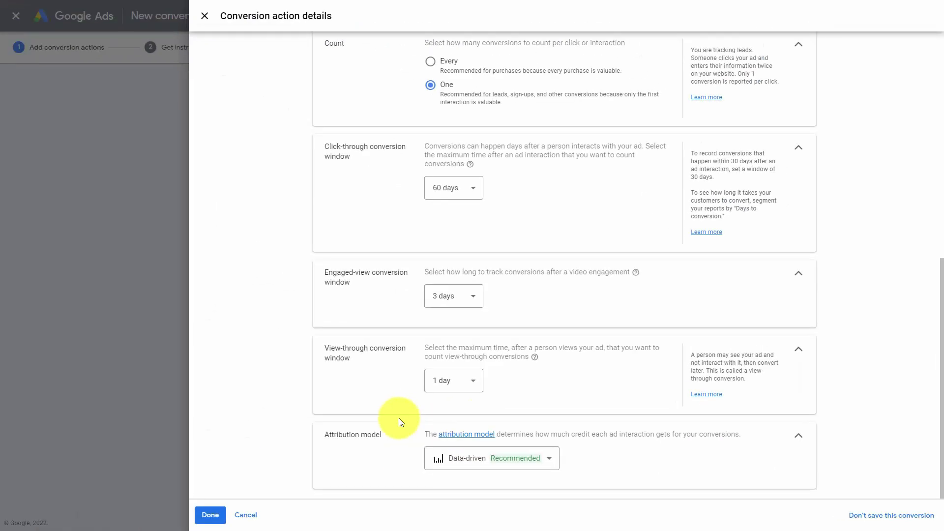
{"action": "left_click", "coordinate": [216, 517]}
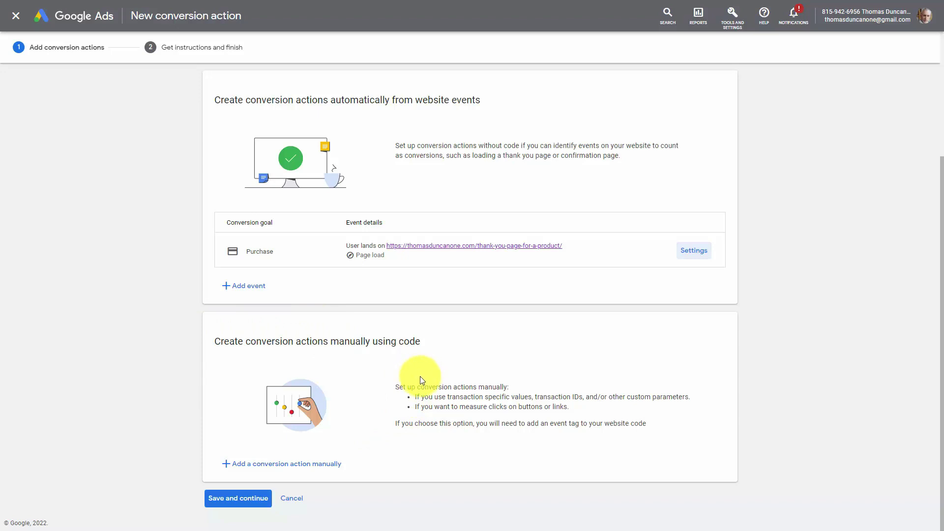
{"action": "left_click", "coordinate": [236, 500]}
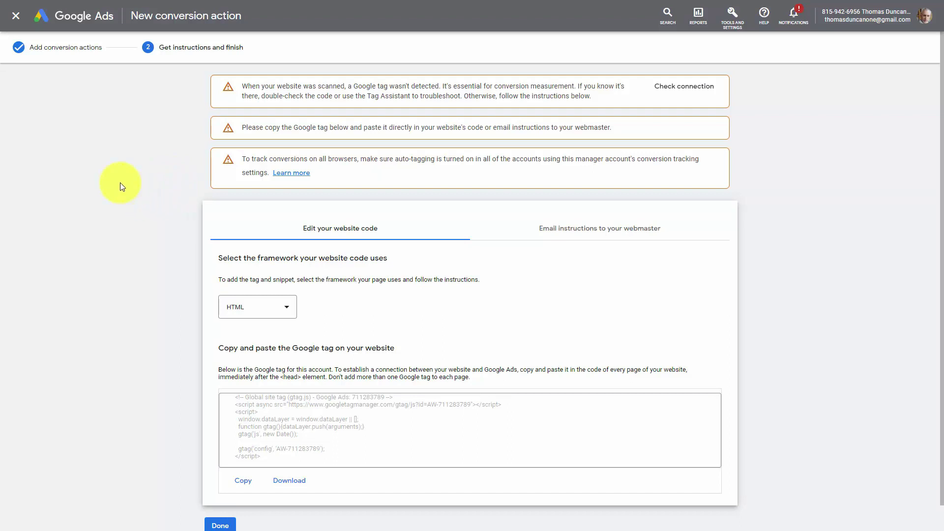
Copy the Google tag for the HTML framework, add it to the thank-you page's header scripts in LiveEditor and save the page
{"action": "scroll", "coordinate": [197, 222], "scroll_direction": "down", "scroll_amount": 1}
{"action": "left_click", "coordinate": [272, 282]}
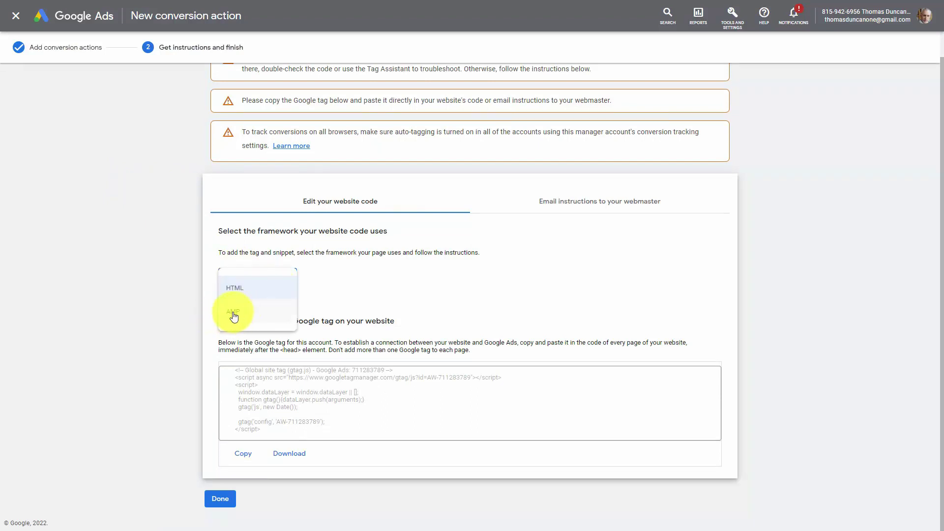
{"action": "left_click", "coordinate": [172, 280]}
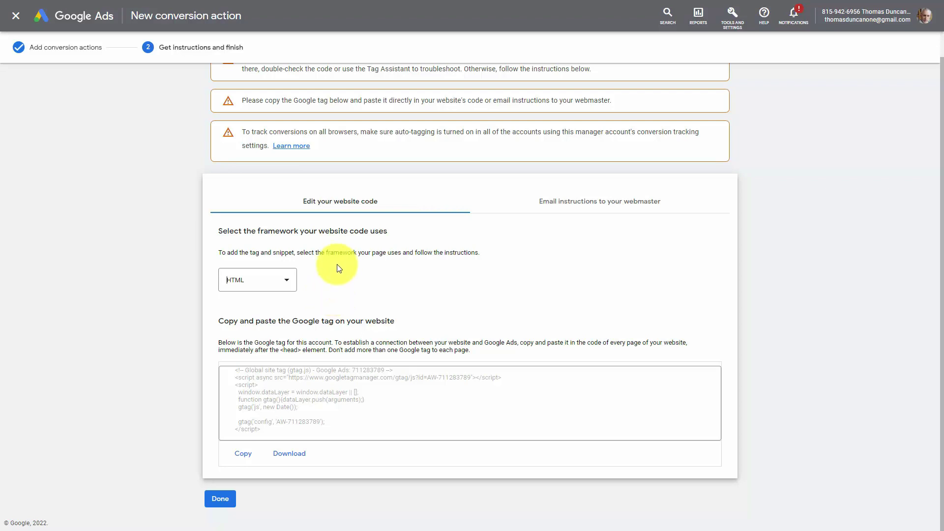
{"action": "left_click", "coordinate": [253, 455]}
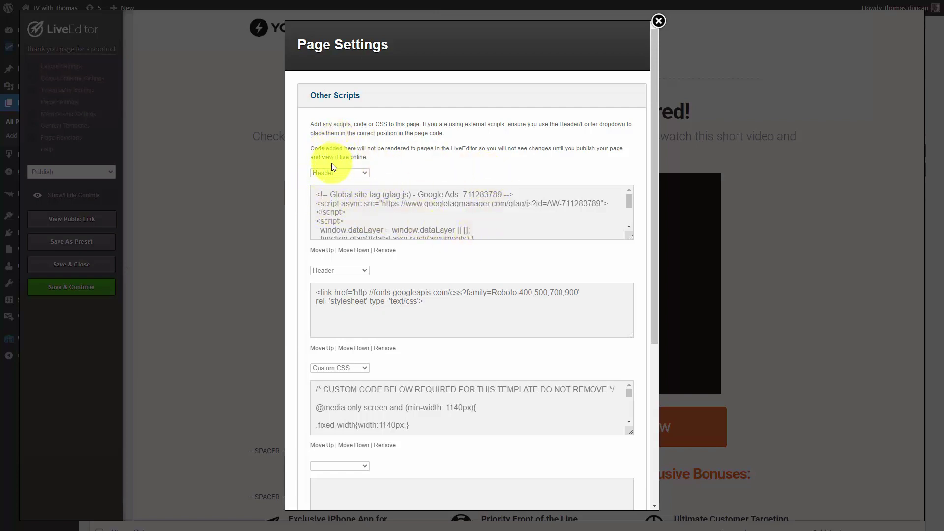
{"action": "left_click", "coordinate": [97, 299]}
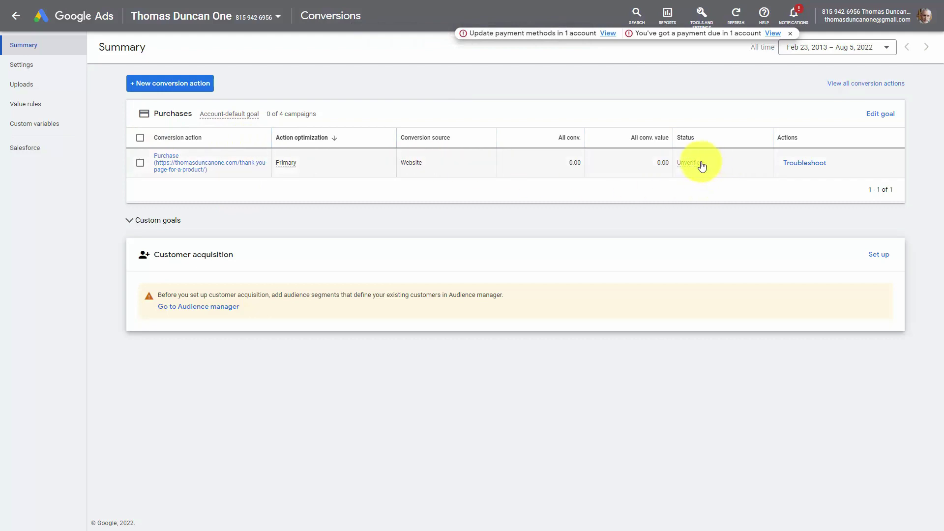
Check the Purchase conversion's status, troubleshoot it and connect Tag Assistant to the business website
{"action": "mouse_move", "coordinate": [694, 168]}
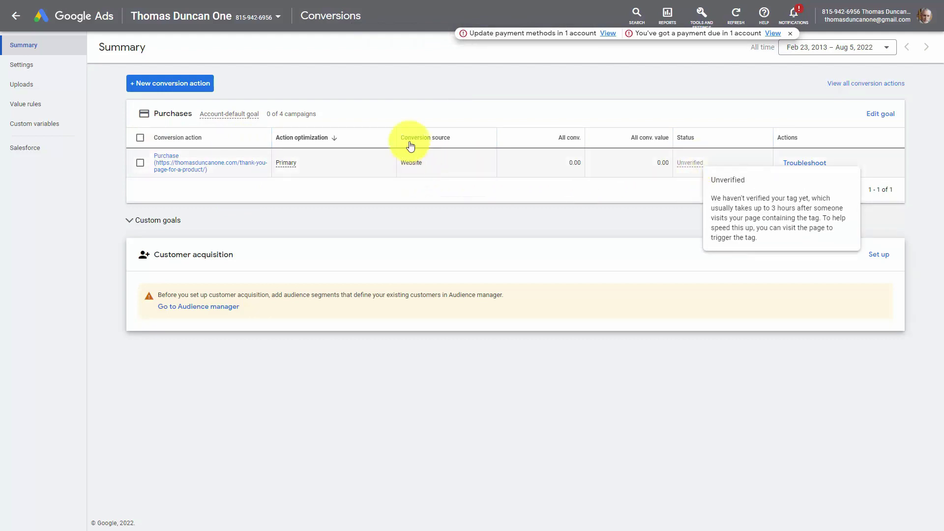
{"action": "left_click", "coordinate": [796, 165]}
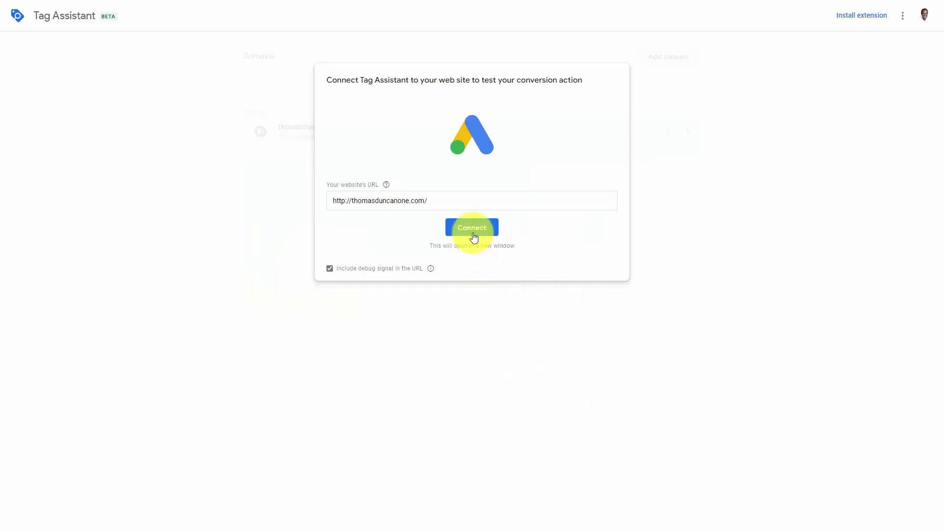
{"action": "left_click", "coordinate": [475, 233]}
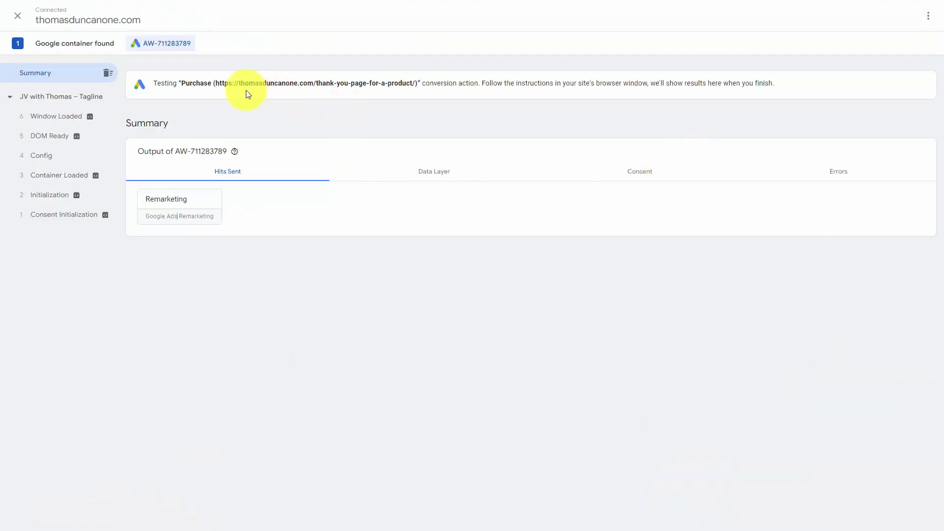
Examine the hit details and parameters of the Google Ads Remarketing hit in Tag Assistant
{"action": "left_click", "coordinate": [185, 215]}
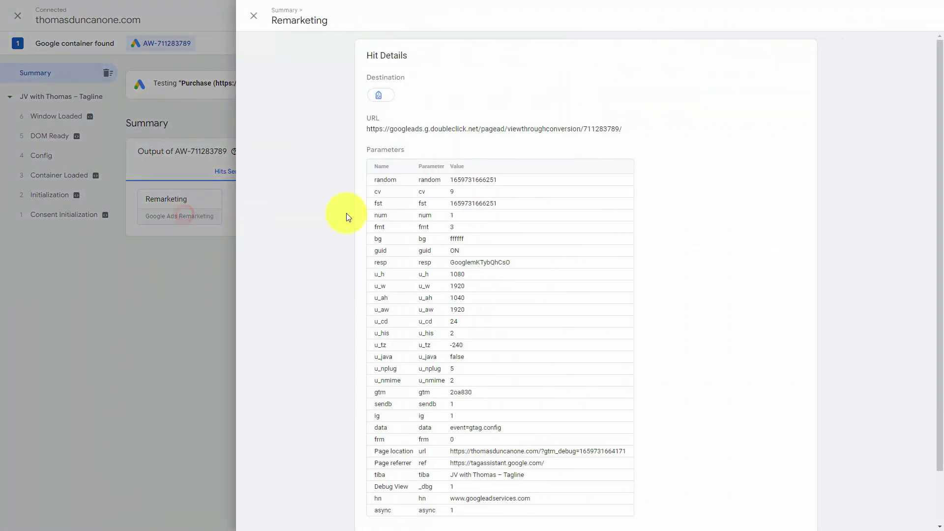
{"action": "scroll", "coordinate": [500, 201], "scroll_direction": "down", "scroll_amount": 2}
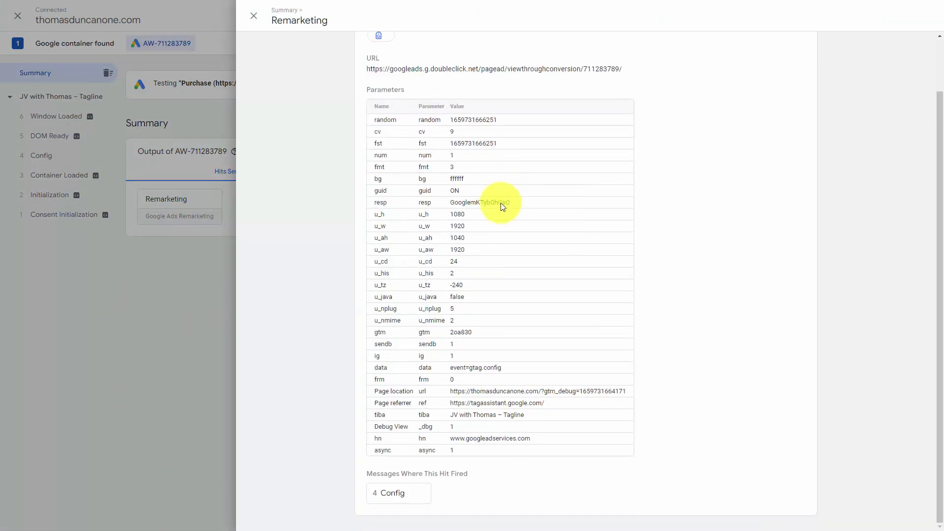
{"action": "scroll", "coordinate": [502, 207], "scroll_direction": "up", "scroll_amount": 2}
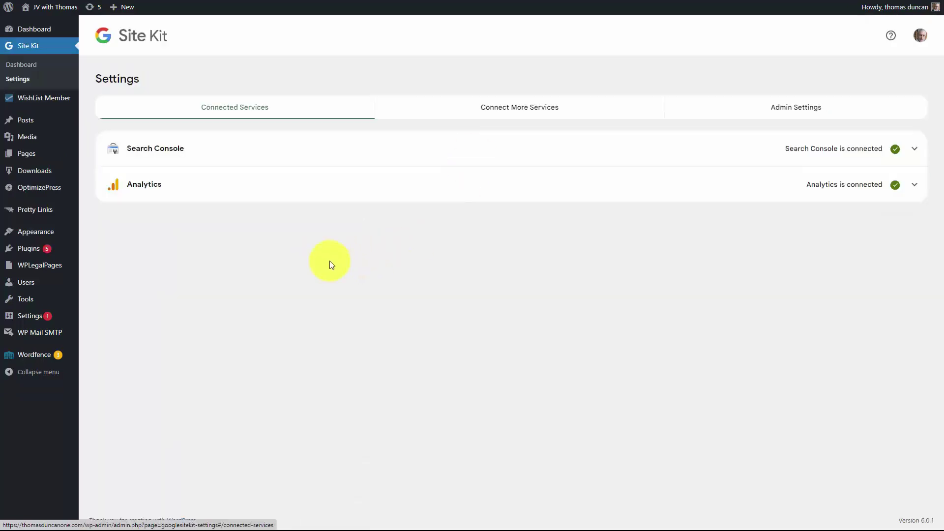
Start setting up Tag Manager in WordPress Site Kit, choosing the owner's Google account and allowing the additional access
{"action": "left_click", "coordinate": [498, 115]}
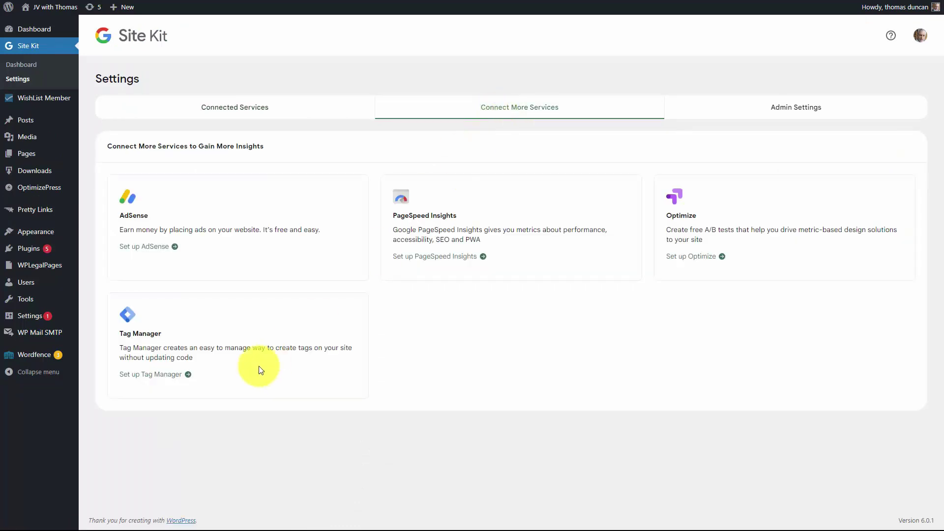
{"action": "left_click", "coordinate": [157, 375]}
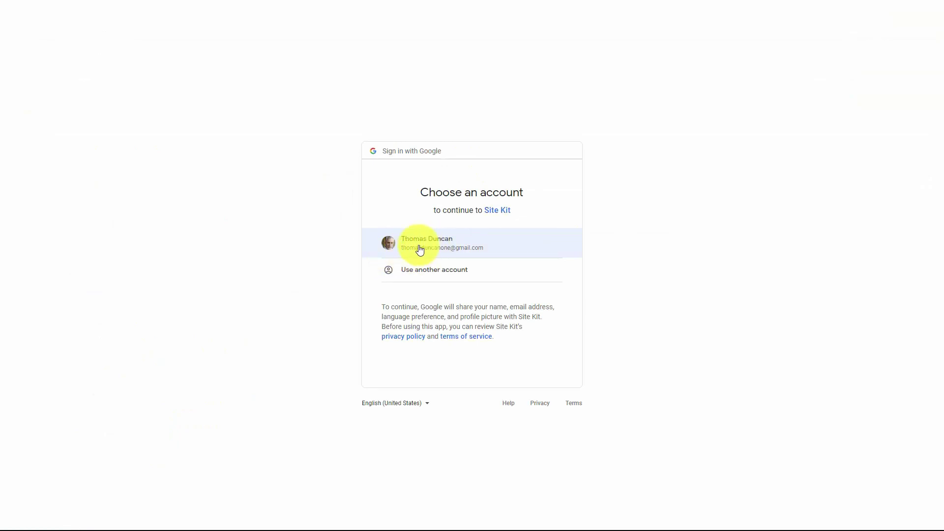
{"action": "left_click", "coordinate": [420, 250]}
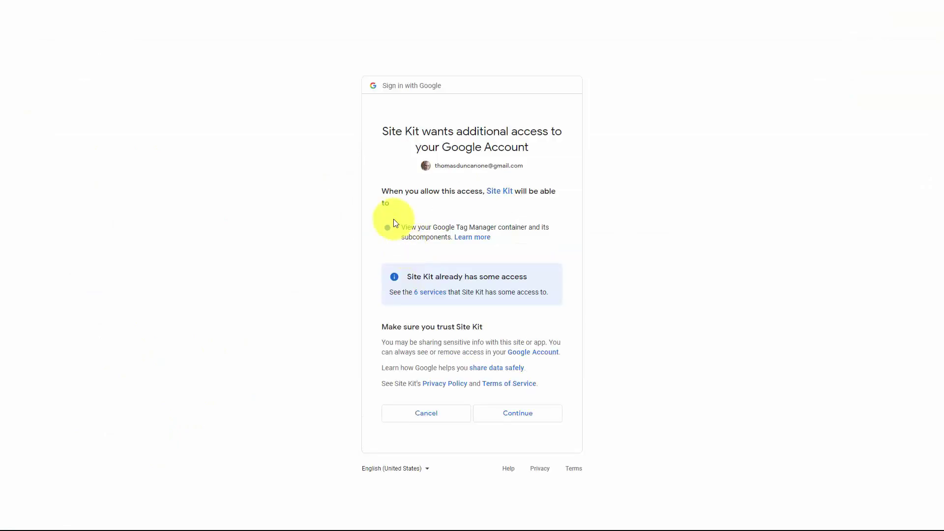
{"action": "left_click", "coordinate": [516, 415]}
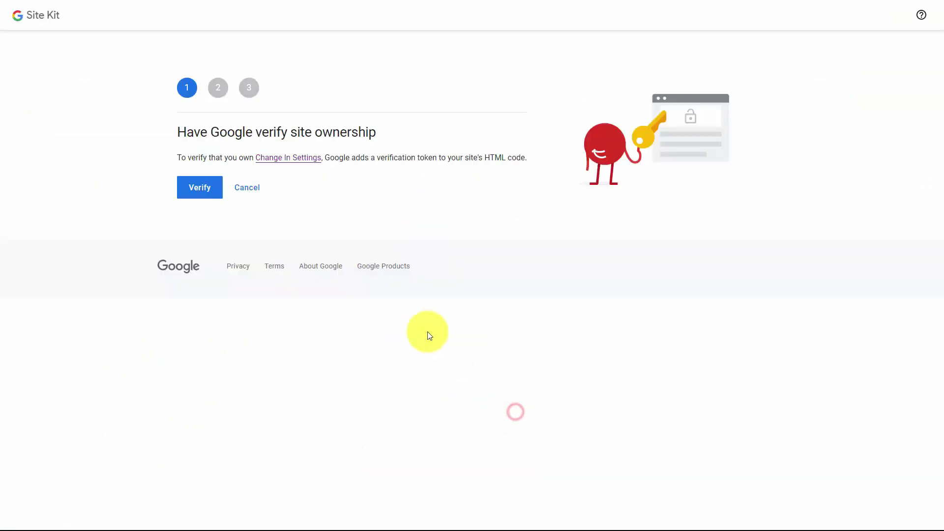
Verify site ownership with Google and go through the remaining Site Kit setup stages
{"action": "left_click", "coordinate": [201, 191]}
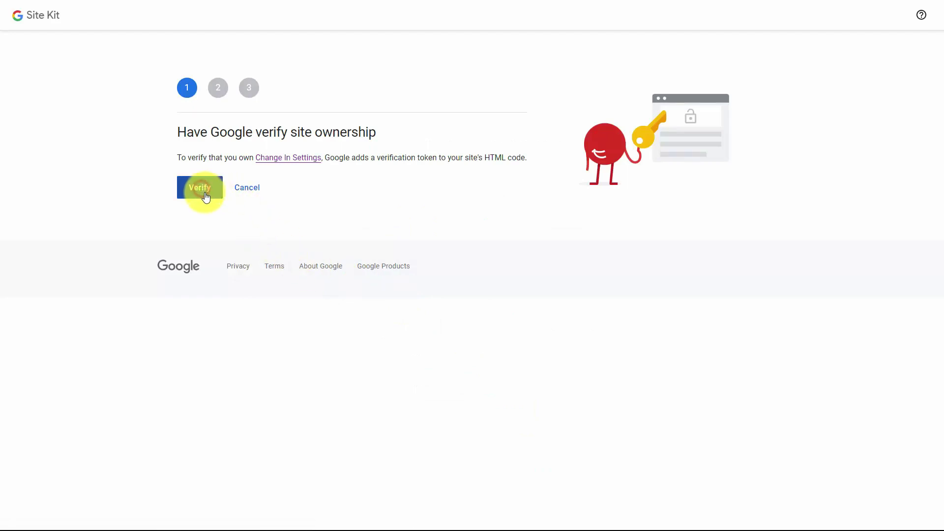
{"action": "left_click", "coordinate": [194, 192]}
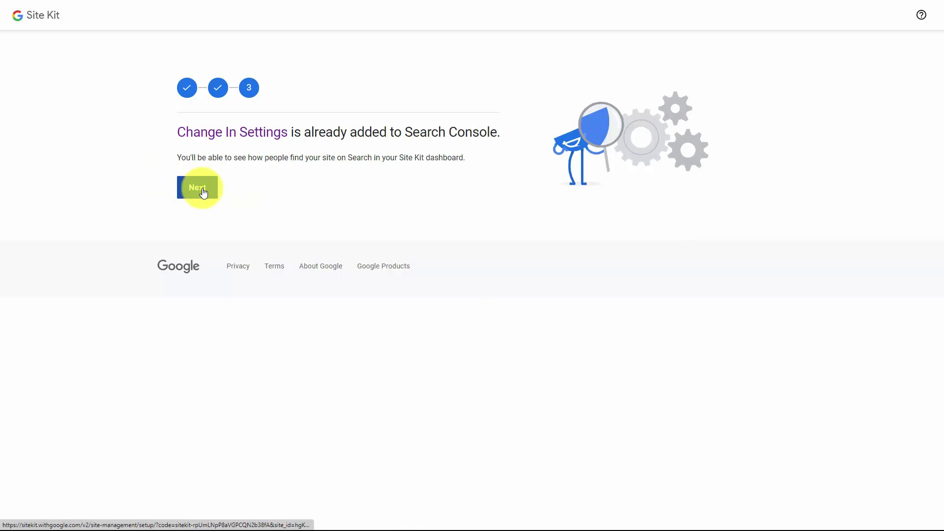
{"action": "left_click", "coordinate": [199, 190]}
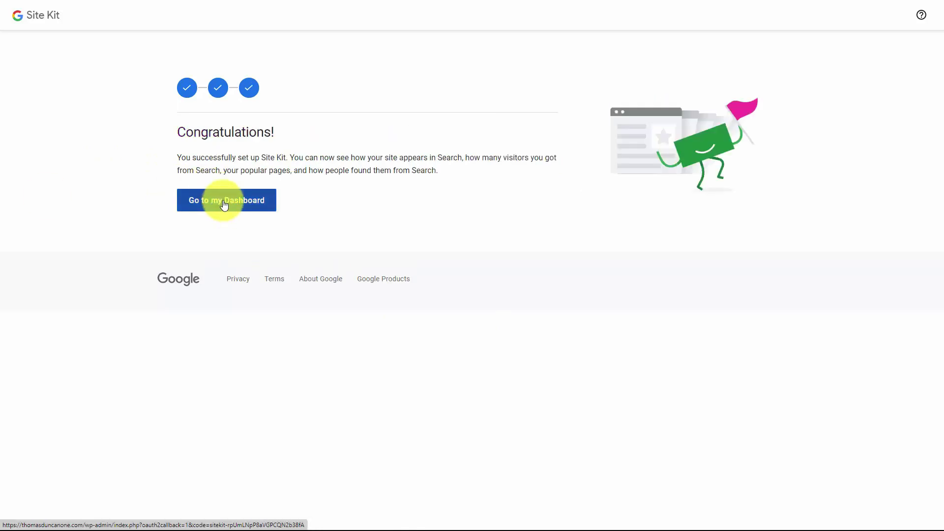
Leave the finished Site Kit setup for the dashboard and confirm the preselected Tag Manager account and container
{"action": "left_click", "coordinate": [222, 206]}
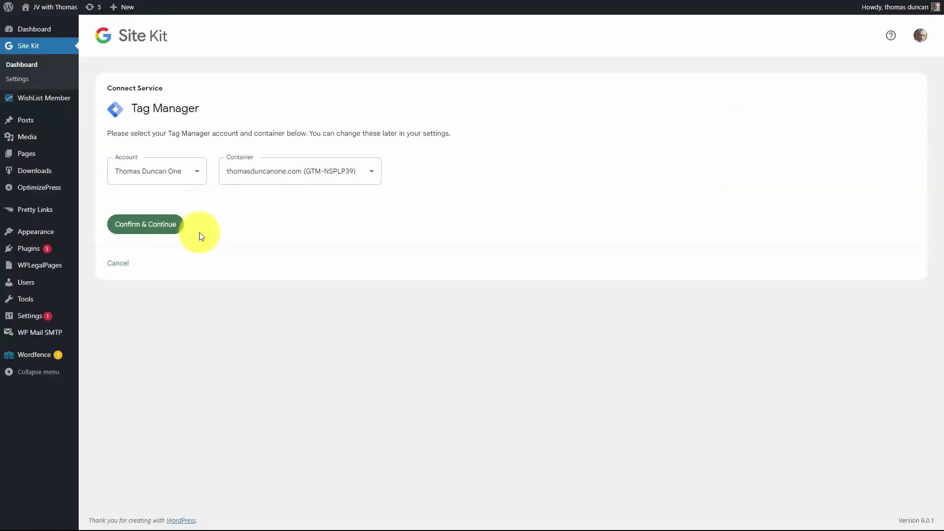
{"action": "left_click", "coordinate": [150, 229]}
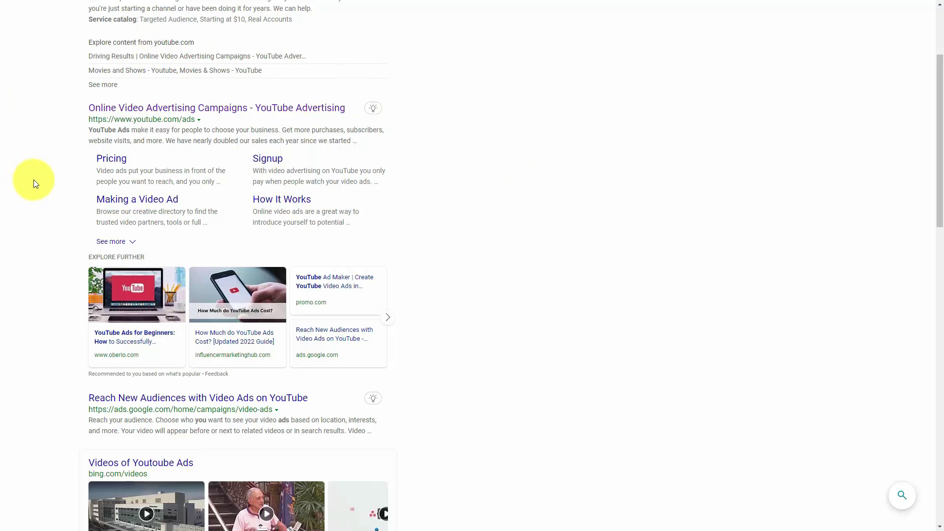
Open the YouTube Advertising site, review its guidance on creating a video ad and go to the Google Ads video creation tools
{"action": "left_click", "coordinate": [209, 112]}
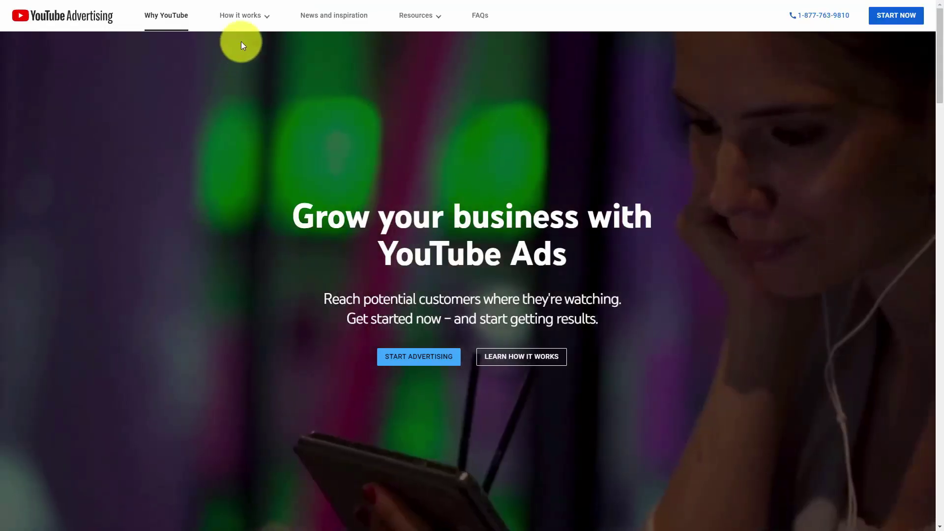
{"action": "mouse_move", "coordinate": [264, 14]}
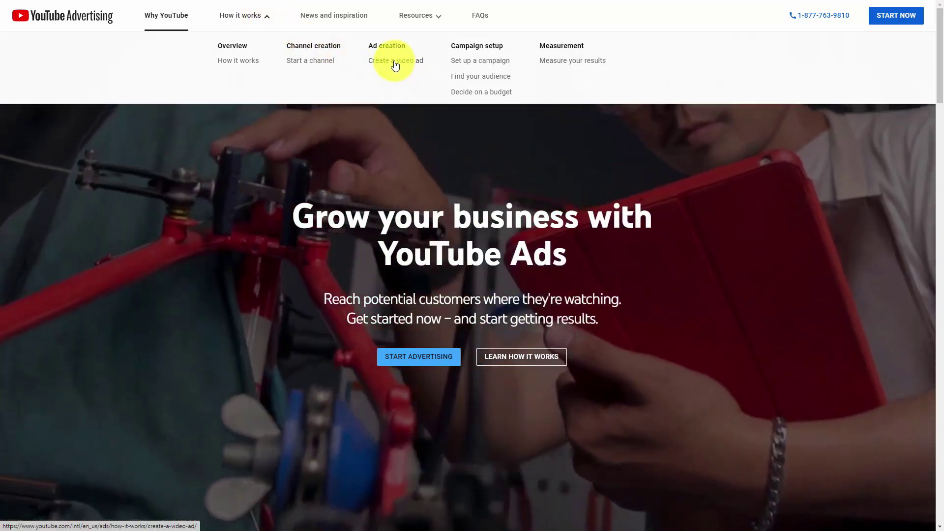
{"action": "left_click", "coordinate": [395, 66]}
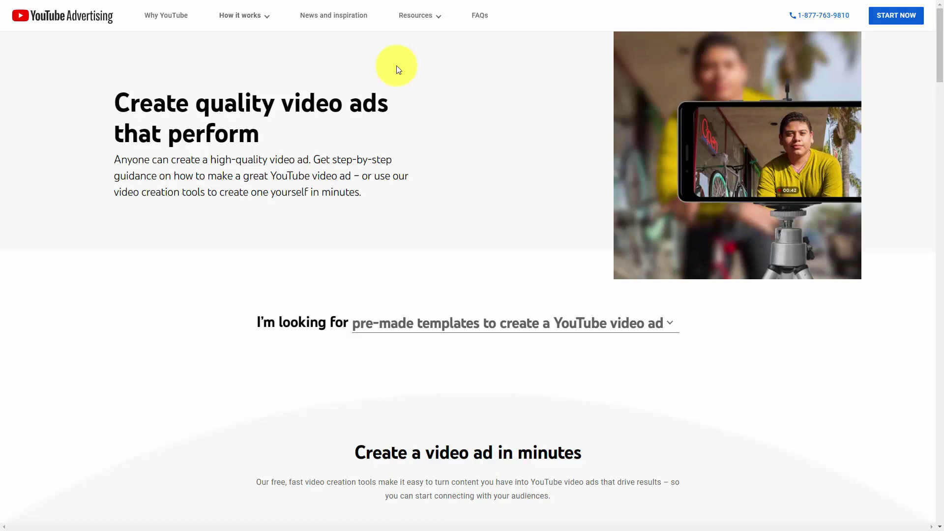
{"action": "scroll", "coordinate": [398, 70], "scroll_direction": "down", "scroll_amount": 10}
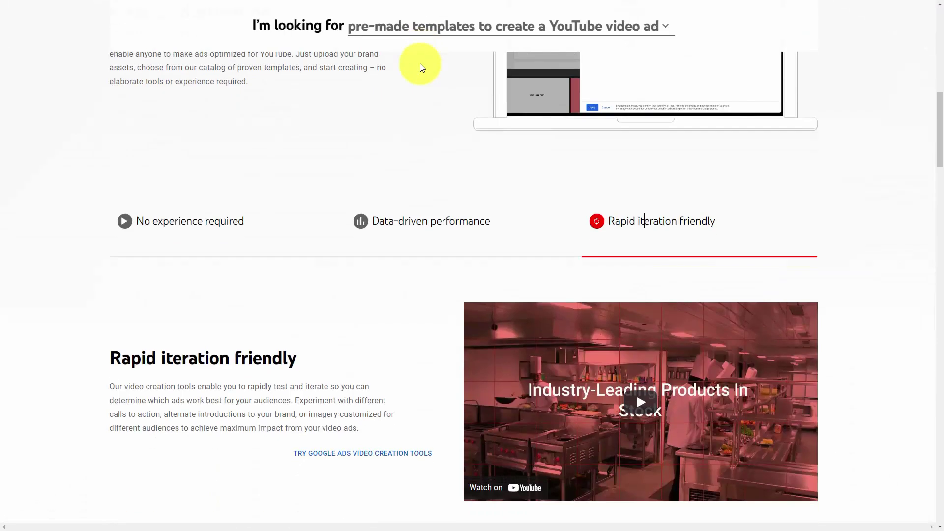
{"action": "scroll", "coordinate": [364, 232], "scroll_direction": "down", "scroll_amount": 6}
{"action": "scroll", "coordinate": [368, 244], "scroll_direction": "up", "scroll_amount": 3}
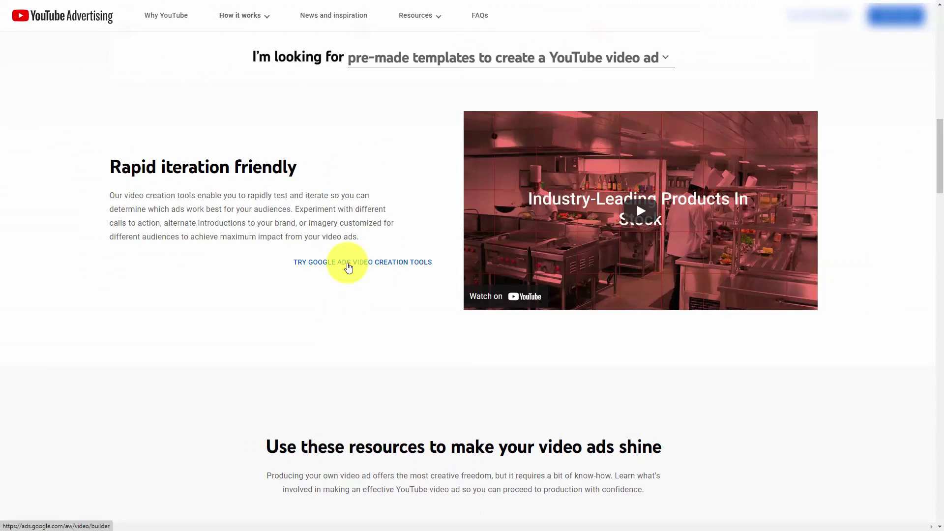
{"action": "left_click", "coordinate": [349, 265]}
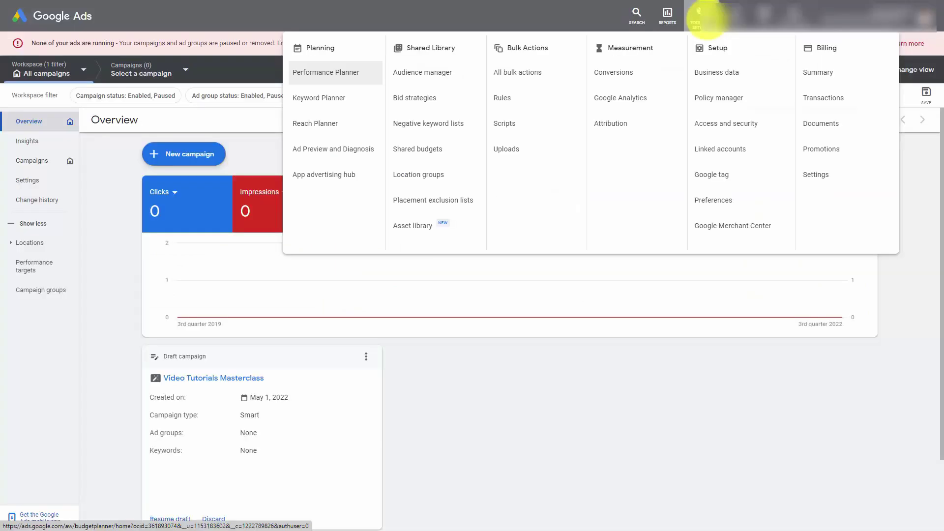
Start a new video in the Google Ads Asset library, browse the templates and use the Share a promotion template
{"action": "left_click", "coordinate": [413, 226]}
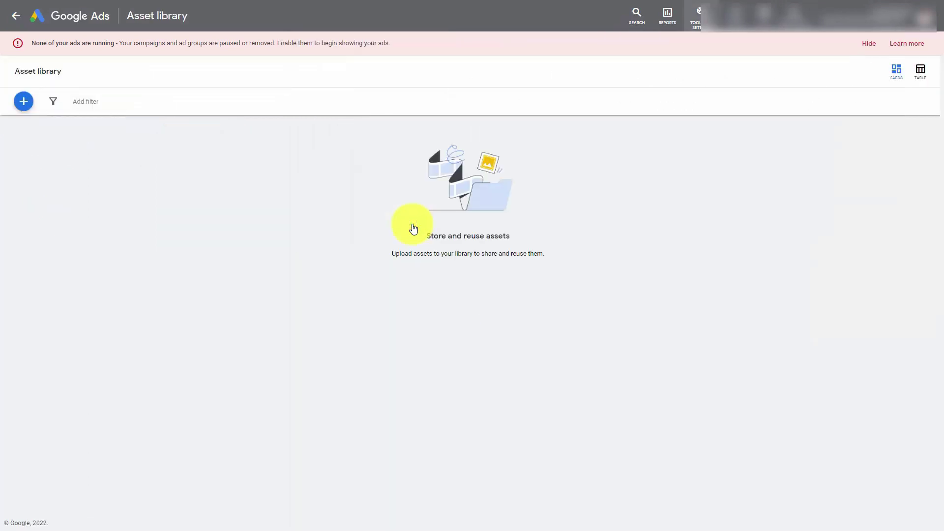
{"action": "left_click", "coordinate": [25, 103]}
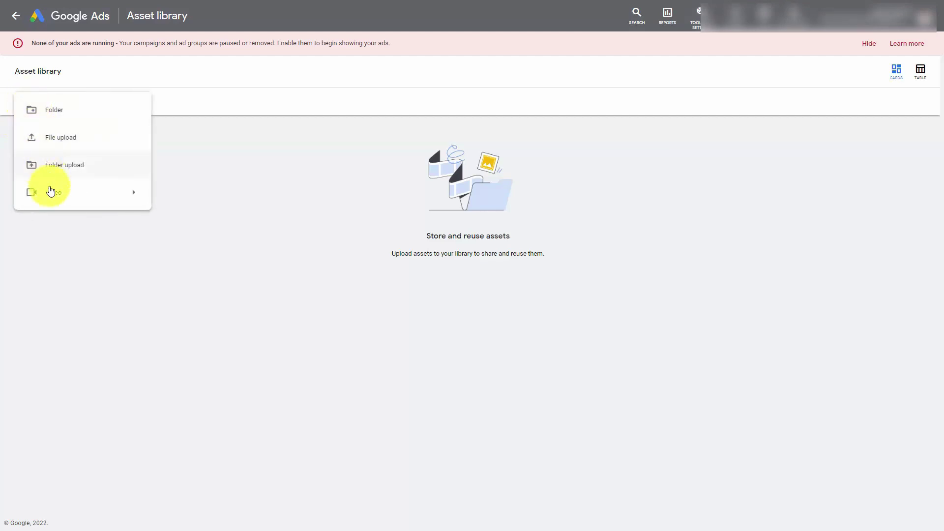
{"action": "mouse_move", "coordinate": [54, 200]}
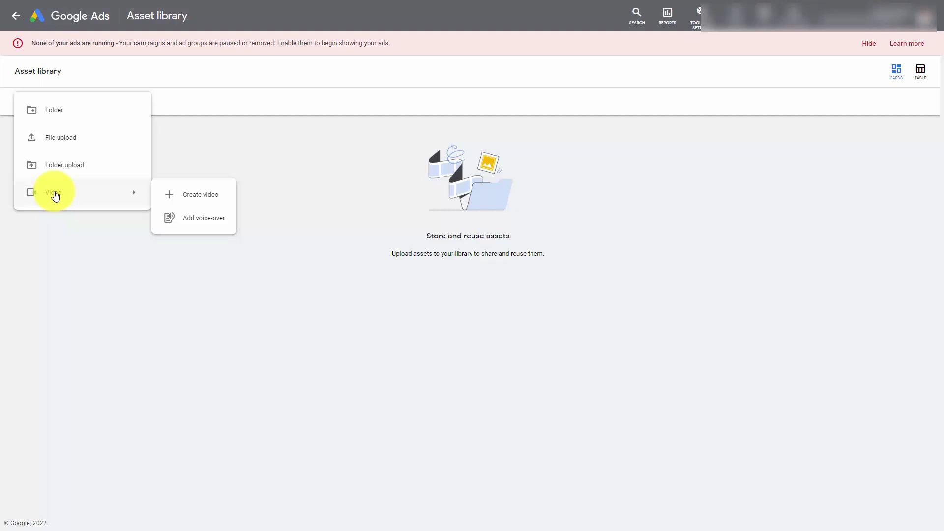
{"action": "left_click", "coordinate": [192, 196]}
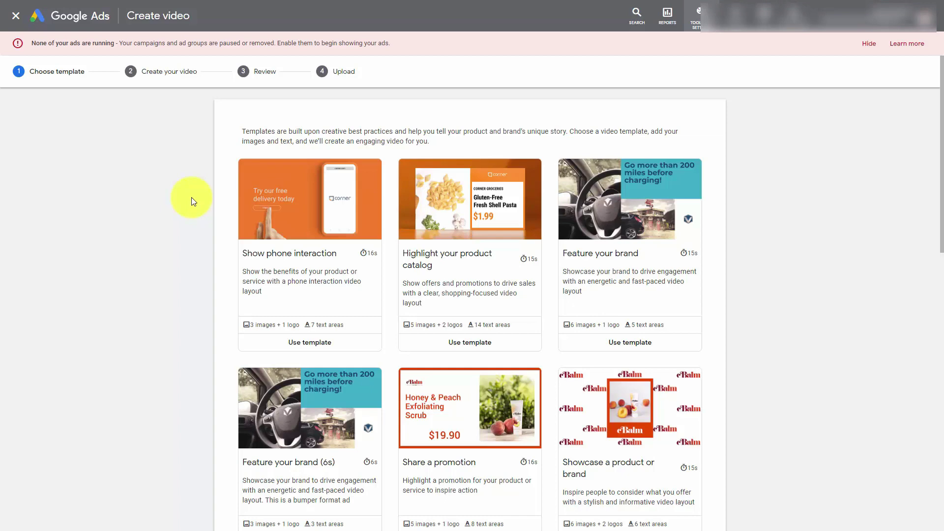
{"action": "scroll", "coordinate": [205, 196], "scroll_direction": "down", "scroll_amount": 2}
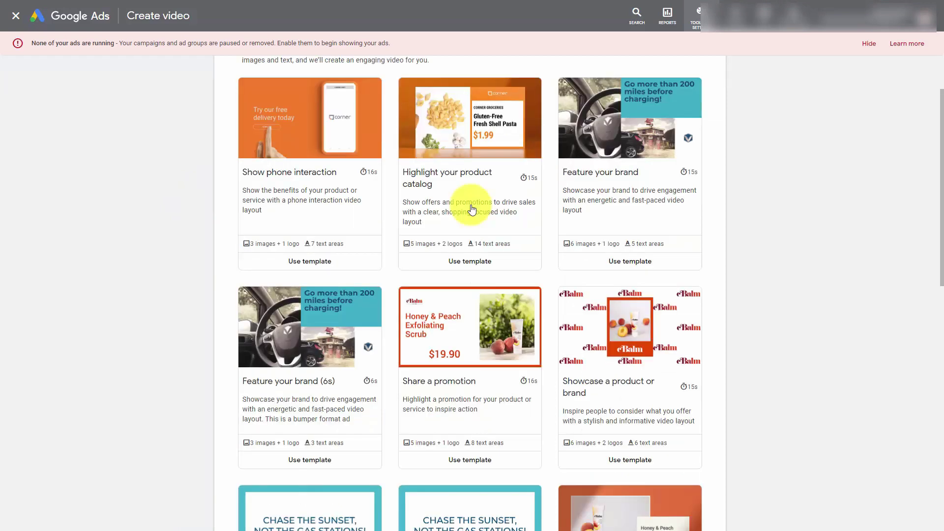
{"action": "scroll", "coordinate": [299, 297], "scroll_direction": "down", "scroll_amount": 2}
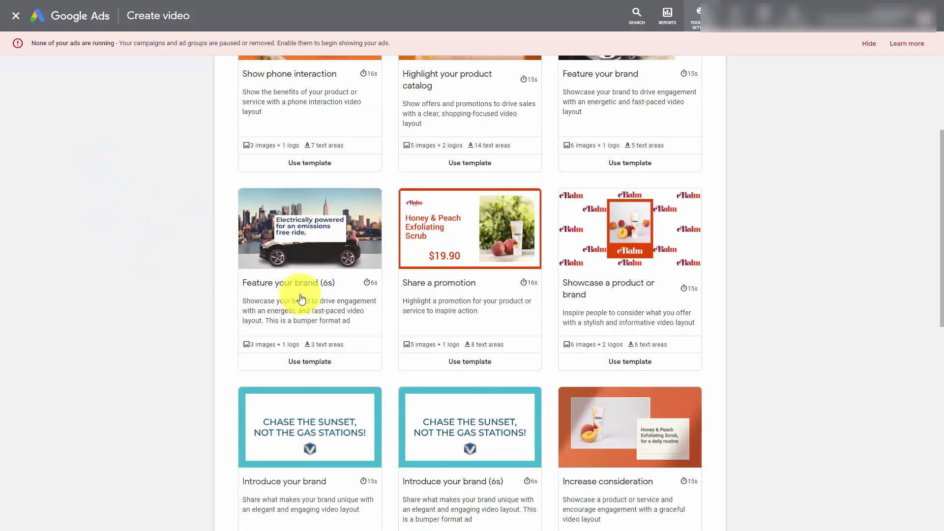
{"action": "left_click", "coordinate": [458, 362]}
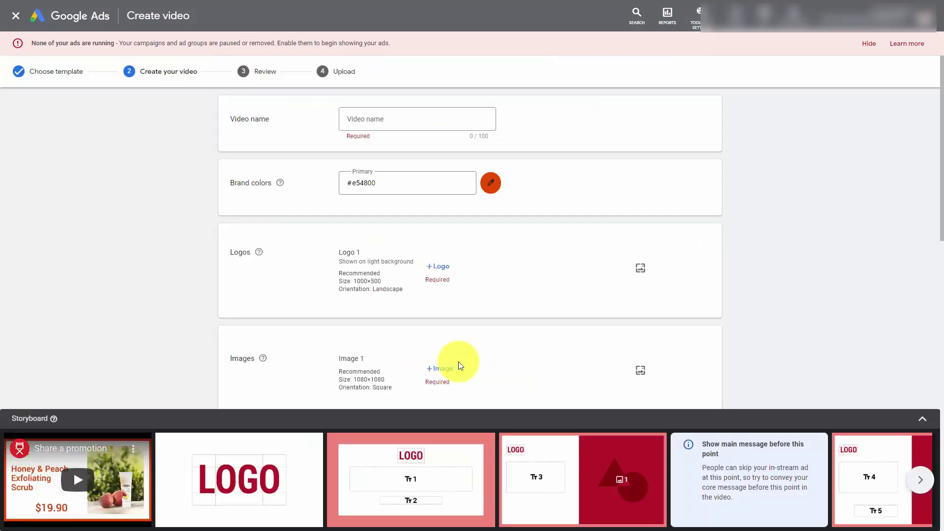
Name the video "Come to the Video Tutorials Masterclass", set its primary brand color to #0400e6 and use 600600.png as its logo
{"action": "left_click", "coordinate": [383, 116]}
{"action": "type", "text": "Come to the Video Tutorials Masterclass"}
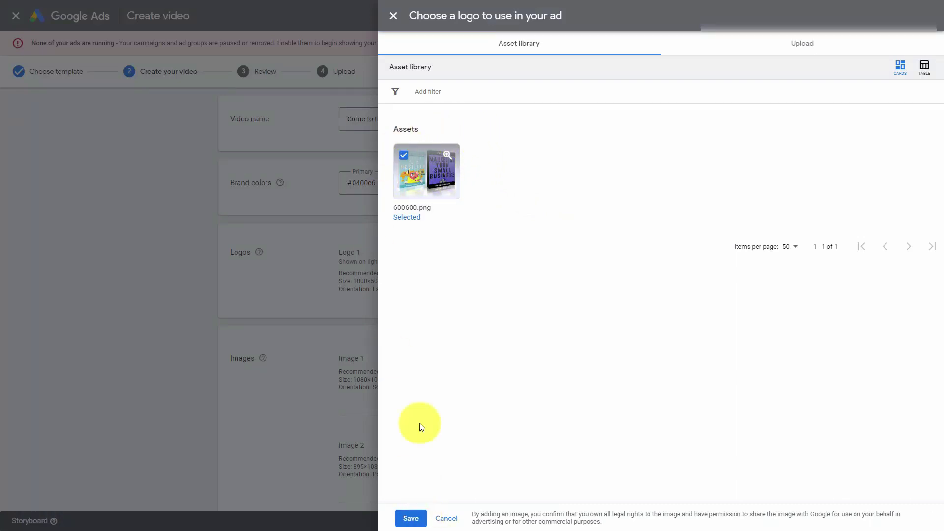
{"action": "left_click", "coordinate": [411, 519]}
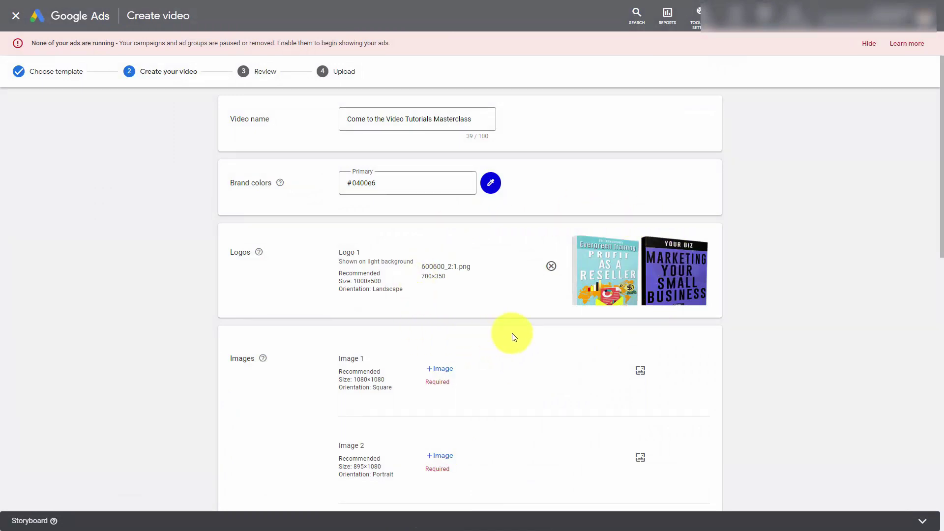
Fill in the five images and eight text messages, with "Join In Here" as call to action, and set the font weight to Bold 700
{"action": "scroll", "coordinate": [513, 337], "scroll_direction": "down", "scroll_amount": 2}
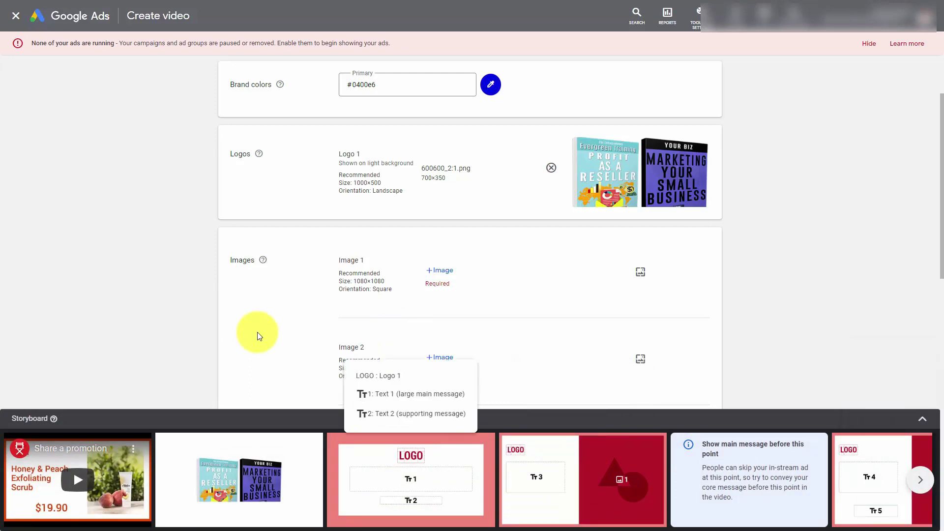
{"action": "scroll", "coordinate": [797, 238], "scroll_direction": "down", "scroll_amount": 6}
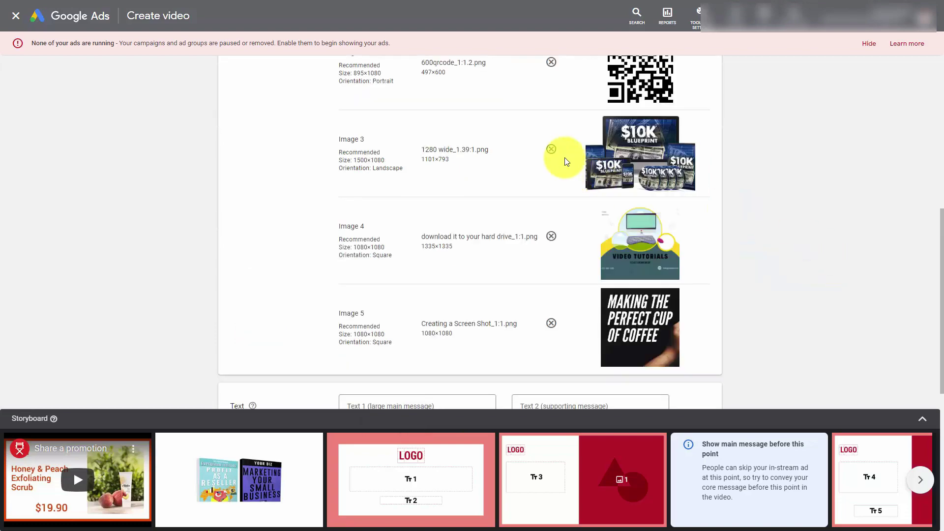
{"action": "scroll", "coordinate": [567, 162], "scroll_direction": "down", "scroll_amount": 4}
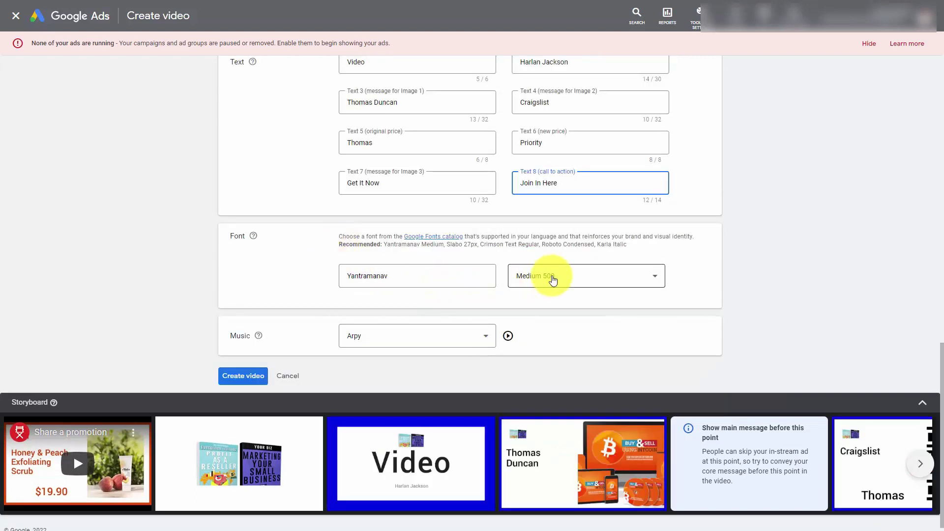
{"action": "left_click", "coordinate": [571, 281]}
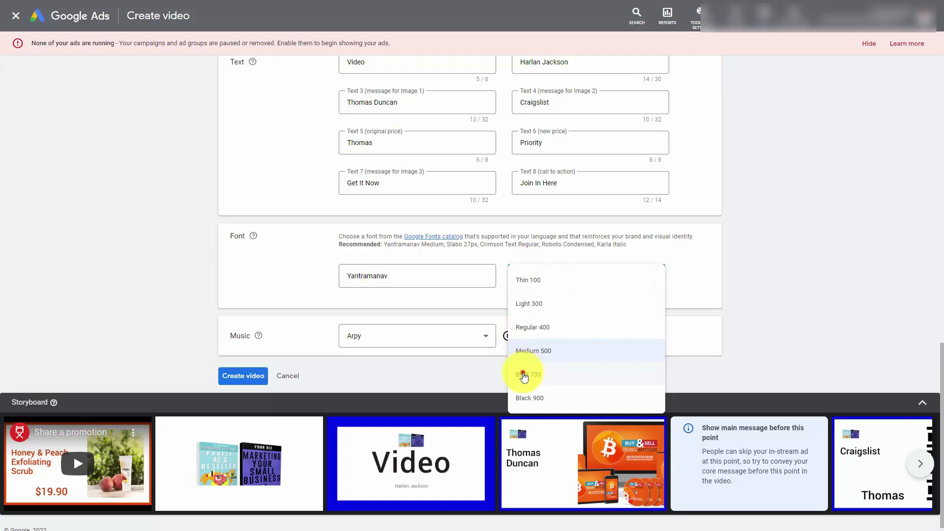
{"action": "left_click", "coordinate": [523, 374]}
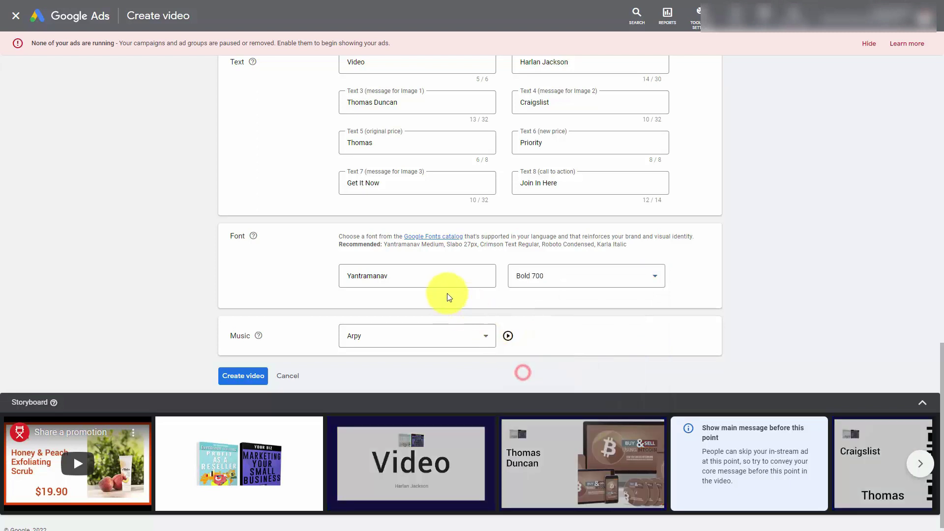
Look through the music choices, keep Arpy, create the video and upload it to the video ad storage channel
{"action": "left_click", "coordinate": [463, 340]}
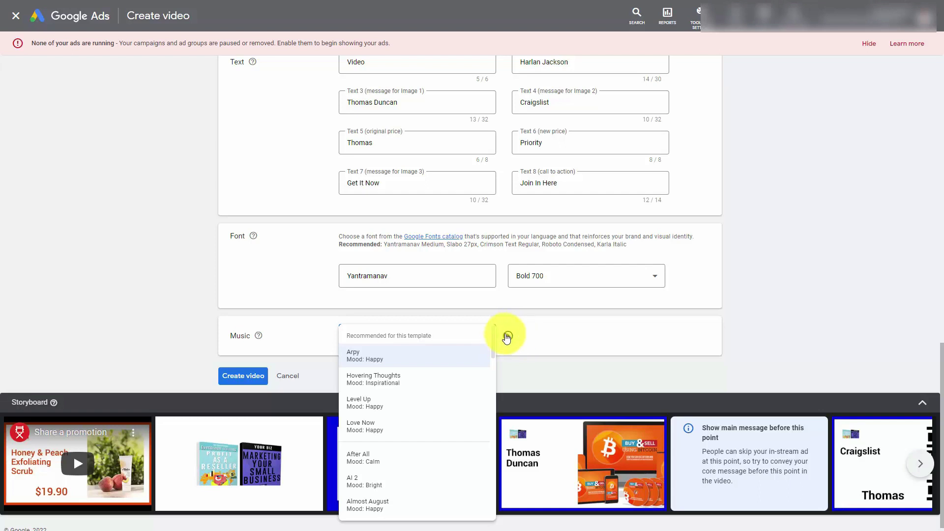
{"action": "left_click", "coordinate": [221, 242]}
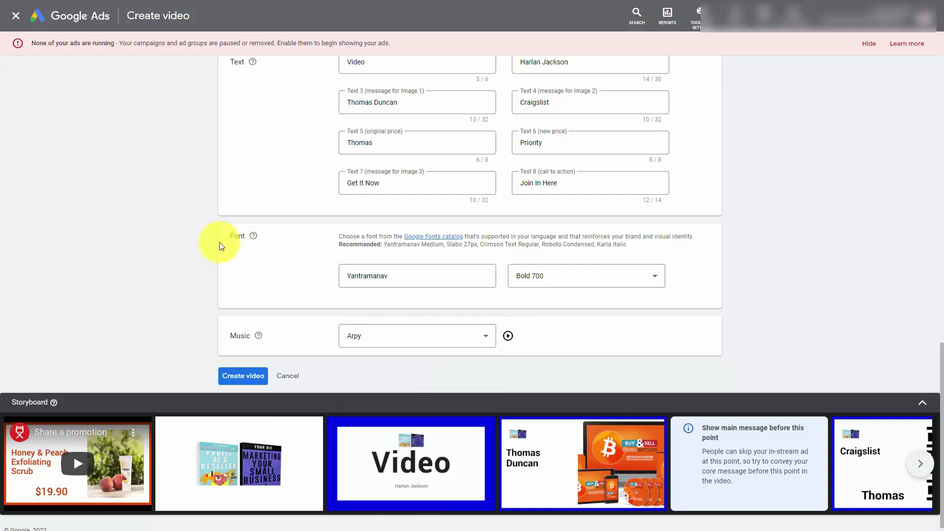
{"action": "left_click", "coordinate": [243, 376]}
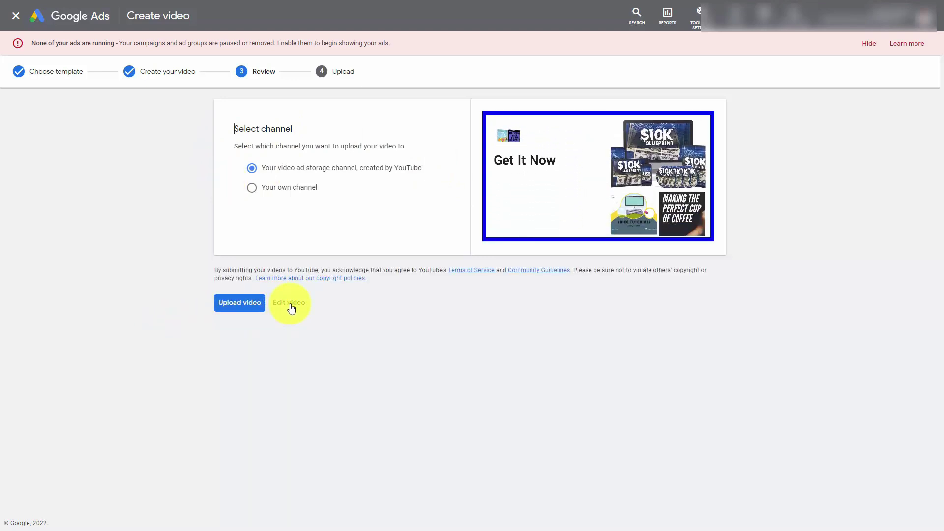
{"action": "left_click", "coordinate": [246, 306]}
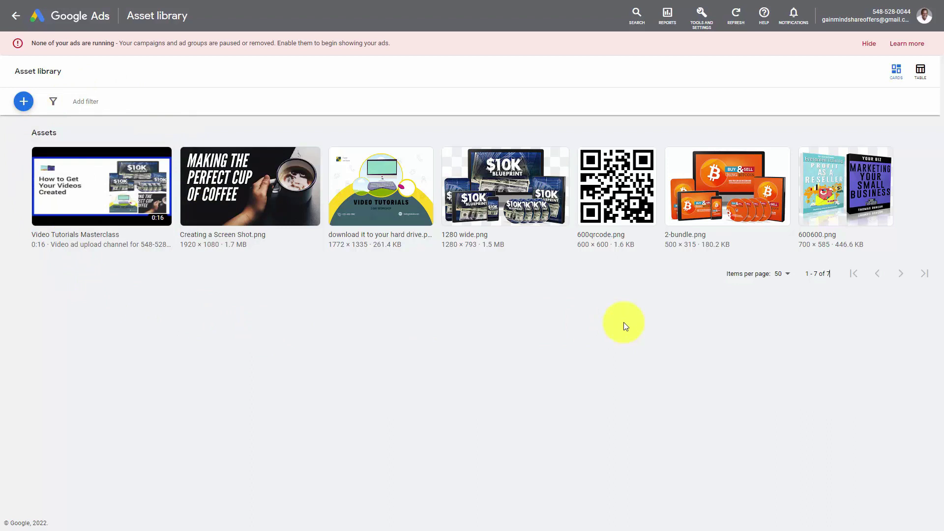
Start a voice-over in the Asset library using the Video Tutorials Masterclass video created in Google Ads as the source
{"action": "left_click", "coordinate": [23, 102]}
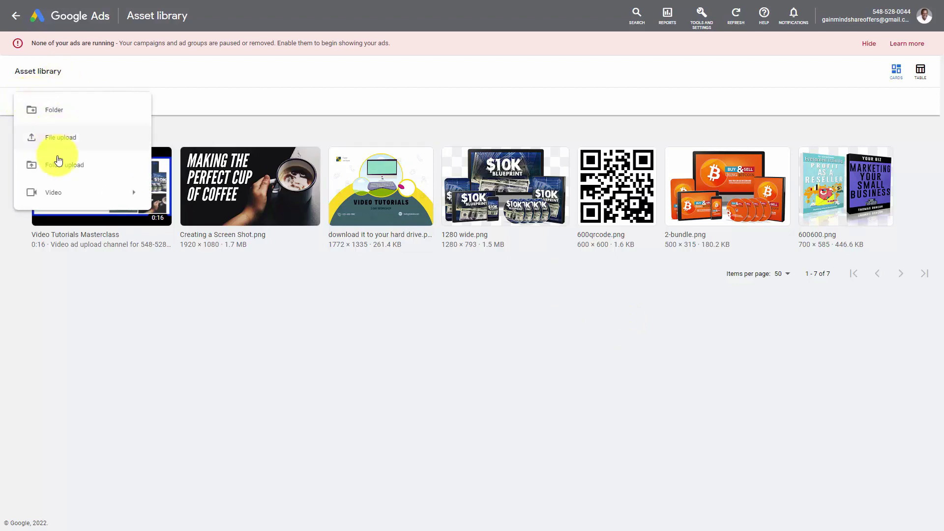
{"action": "mouse_move", "coordinate": [63, 197]}
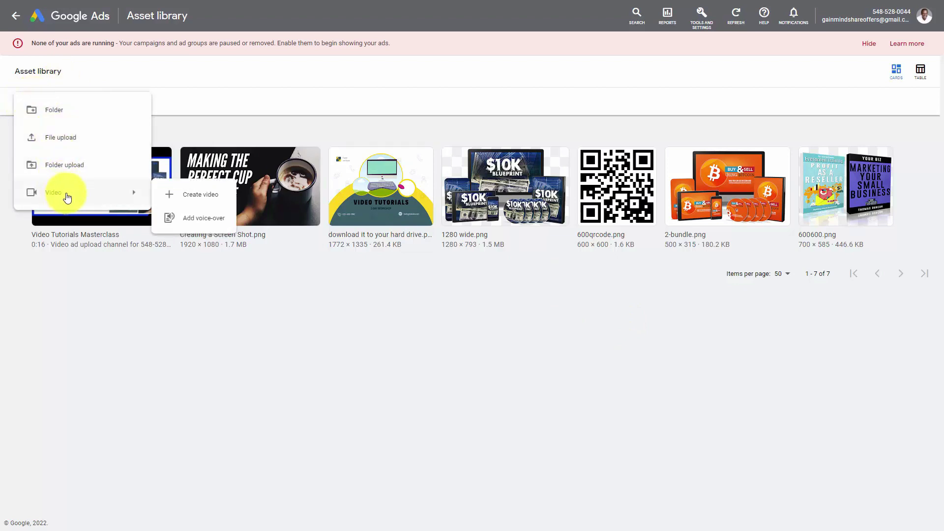
{"action": "left_click", "coordinate": [191, 221]}
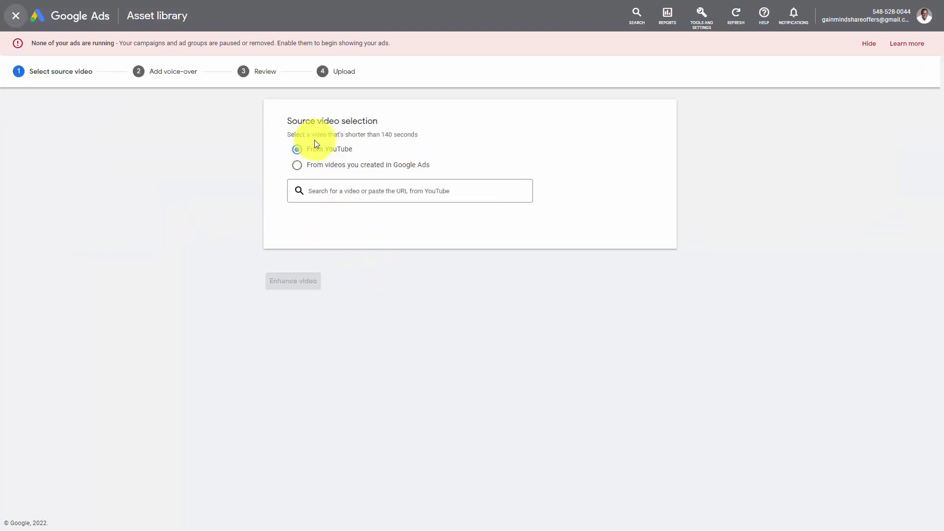
{"action": "left_click", "coordinate": [297, 166]}
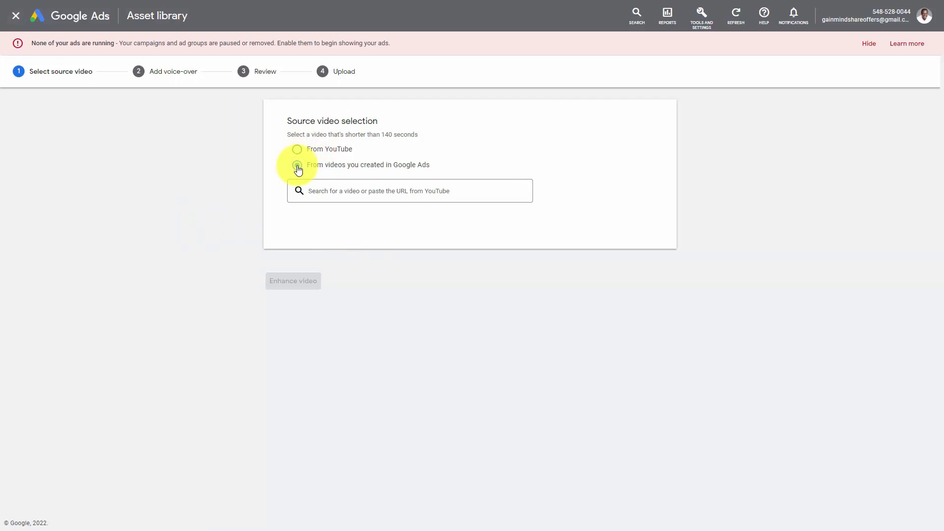
{"action": "left_click", "coordinate": [331, 192]}
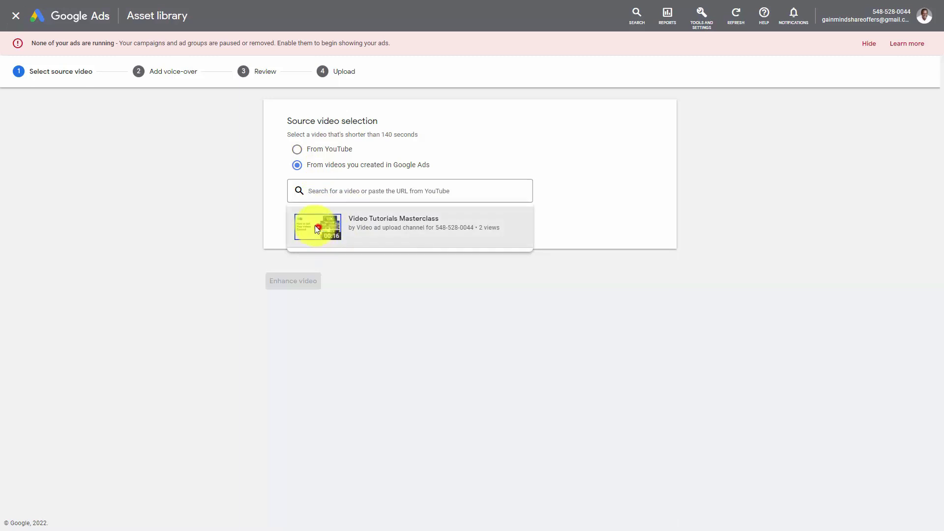
{"action": "left_click", "coordinate": [317, 228]}
{"action": "left_click", "coordinate": [288, 290]}
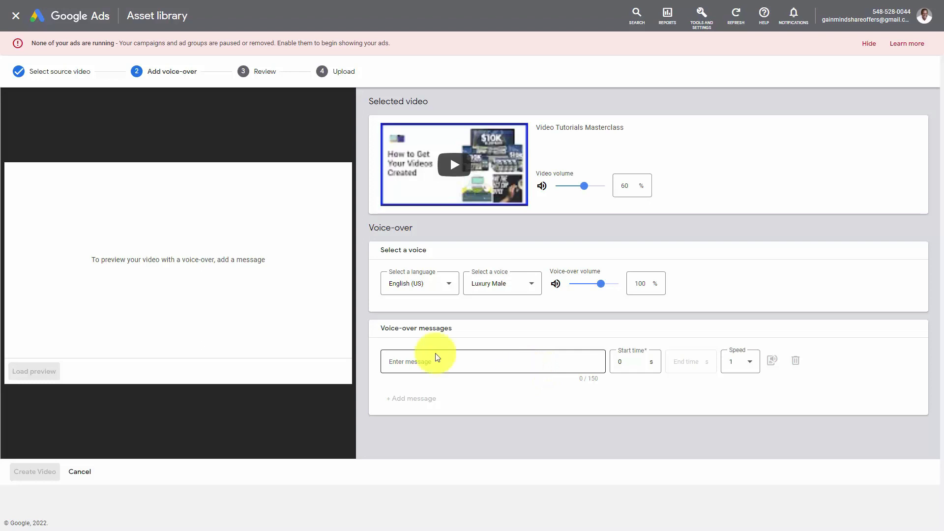
Set the voice to Luxury Female and paste the voice-over message announcing the presenters who will teach on Video Tutorials
{"action": "left_click", "coordinate": [533, 282]}
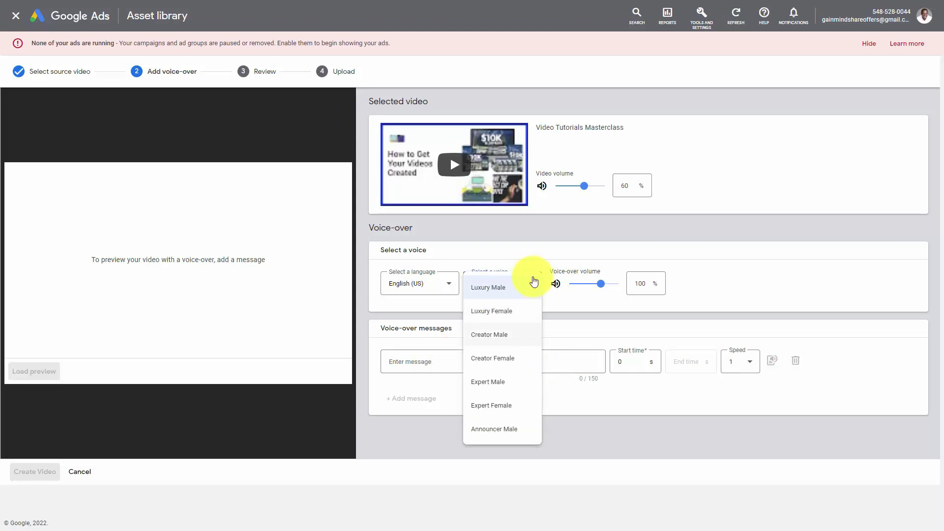
{"action": "key", "text": "Down"}
{"action": "key", "text": "Return"}
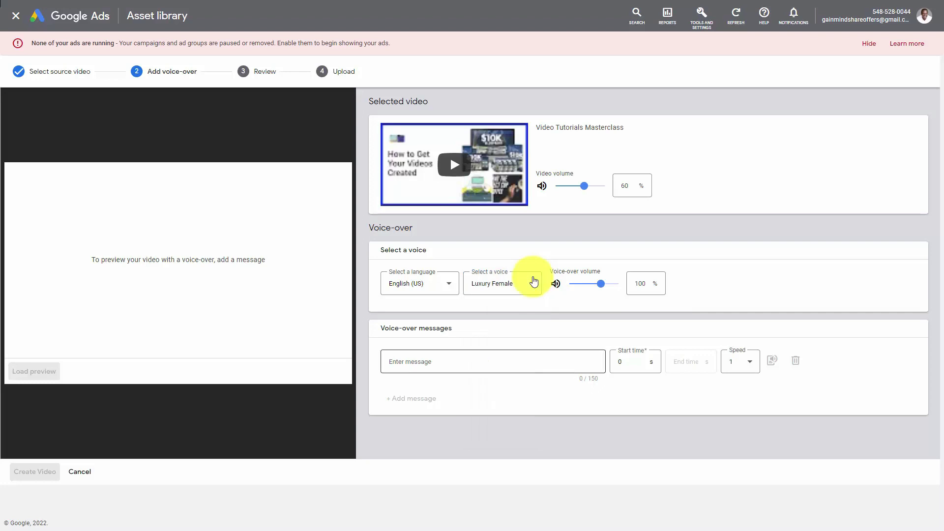
{"action": "left_click", "coordinate": [601, 365]}
{"action": "key", "text": "ctrl+v"}
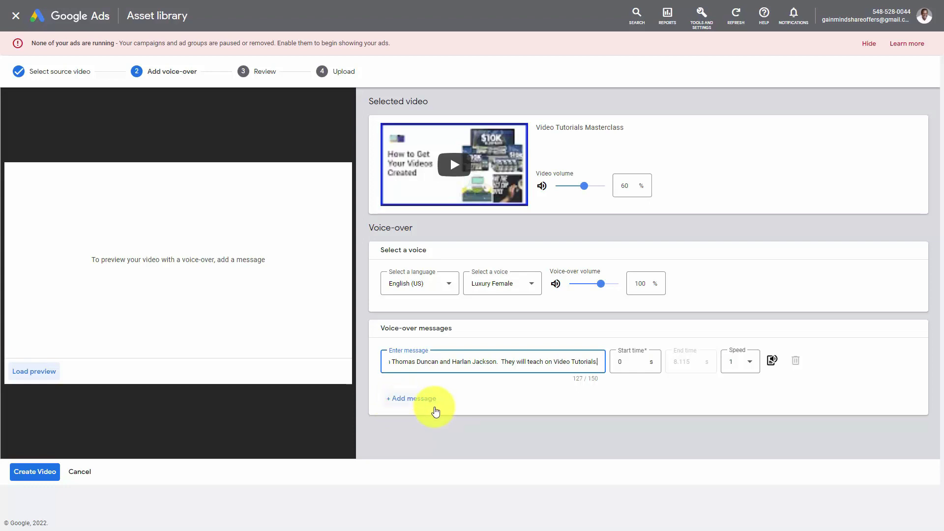
Listen to the voice-over message in Luxury Female and Luxury Male, keep Luxury Male, and set the video volume to 14%
{"action": "left_click", "coordinate": [772, 364]}
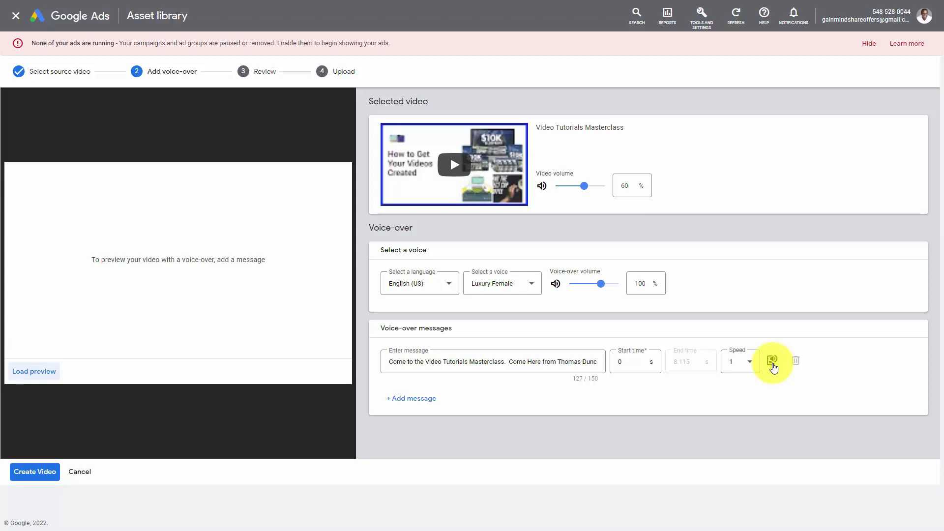
{"action": "left_click", "coordinate": [528, 288]}
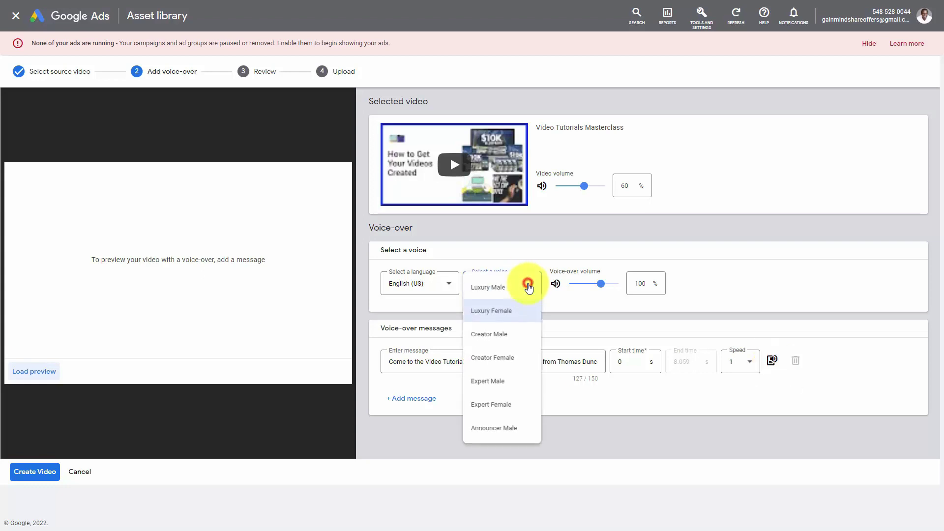
{"action": "left_click", "coordinate": [489, 288]}
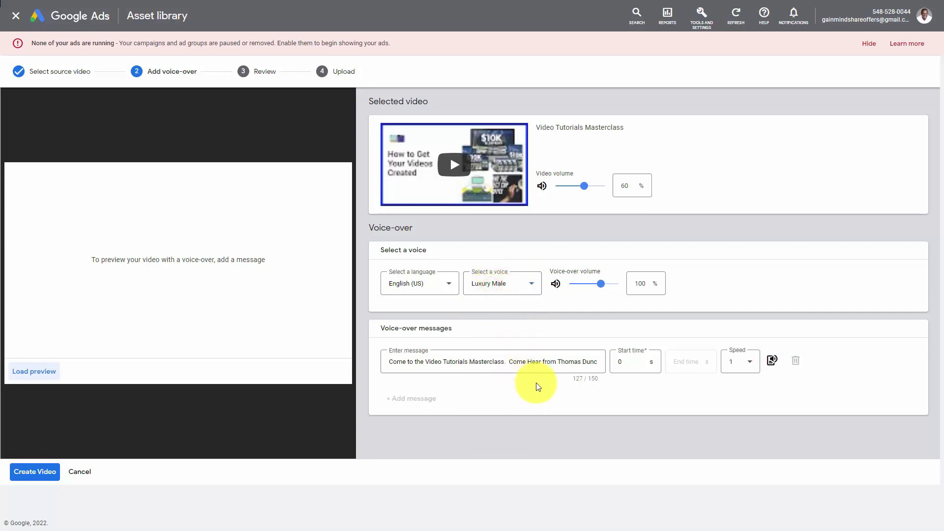
{"action": "left_click", "coordinate": [772, 361]}
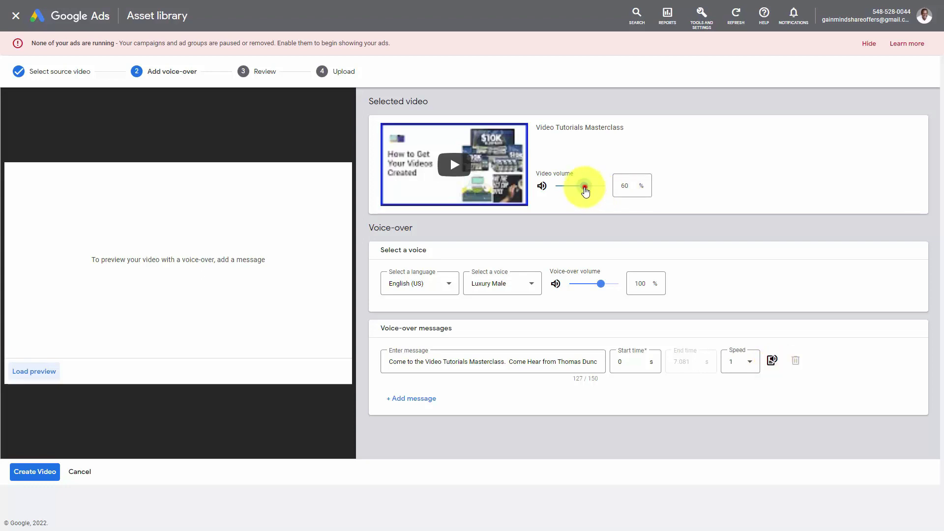
{"action": "left_click_drag", "start_coordinate": [582, 193], "coordinate": [569, 192]}
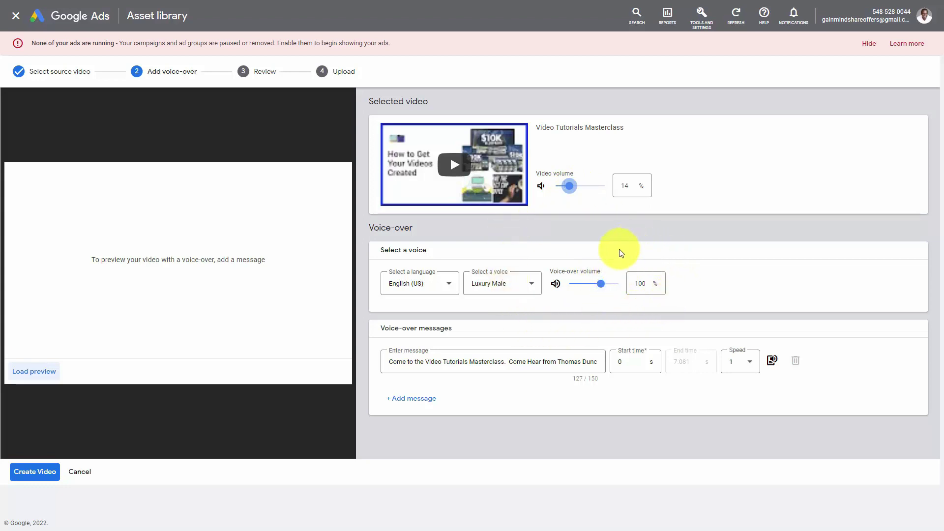
Create the voice-over video, upload it to the video ad storage channel and play the uploaded version on YouTube
{"action": "left_click", "coordinate": [35, 477]}
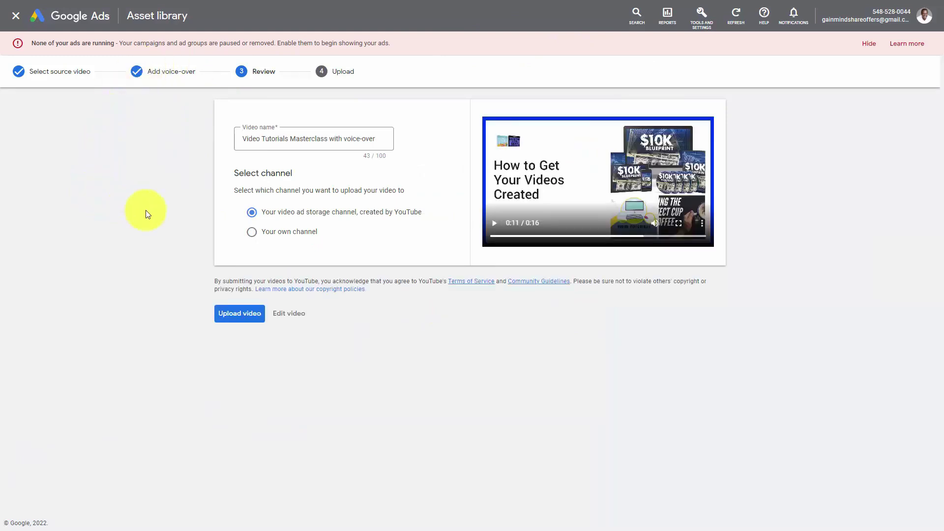
{"action": "left_click", "coordinate": [239, 319]}
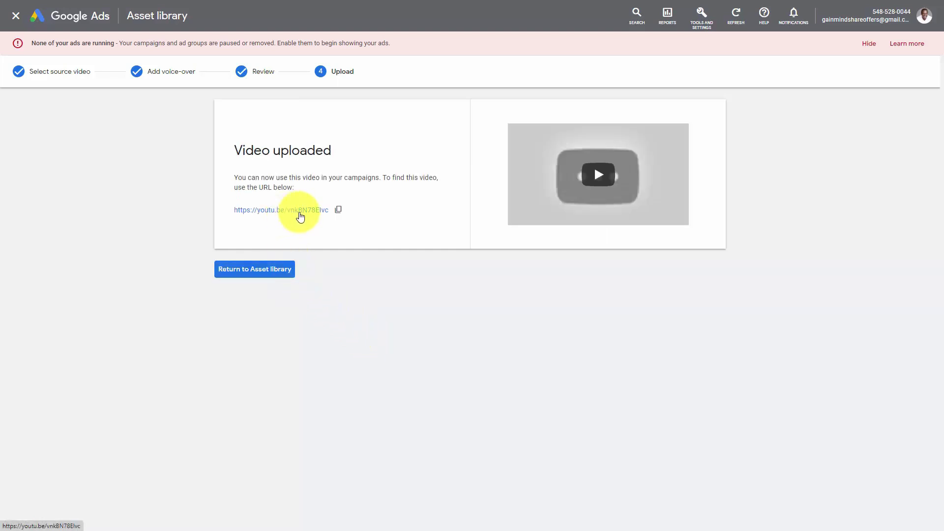
{"action": "left_click", "coordinate": [300, 215]}
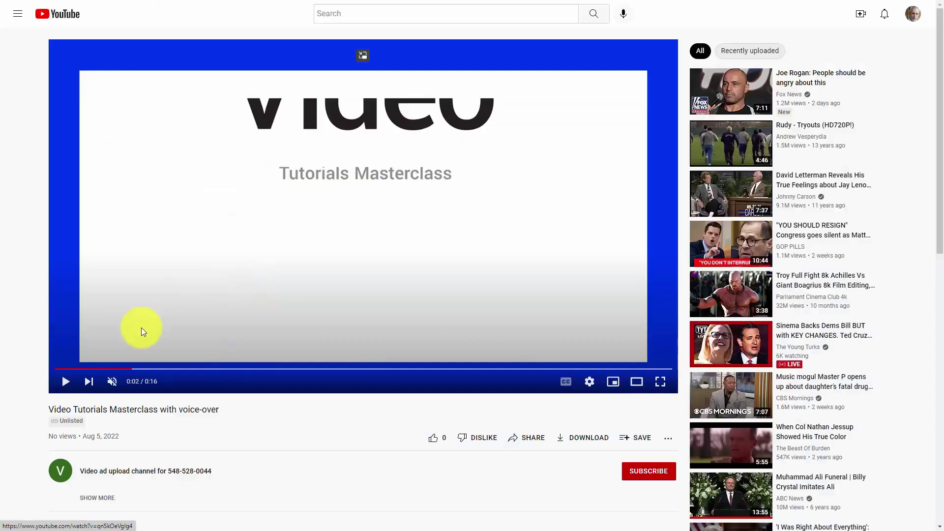
{"action": "left_click", "coordinate": [66, 383]}
{"action": "left_click", "coordinate": [66, 383]}
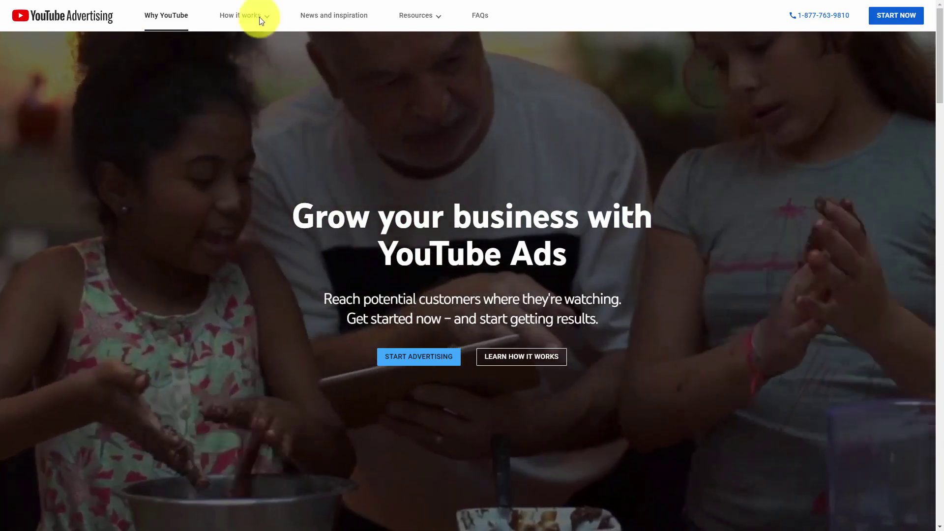
Open the creative partner directory from the creative resources on the YouTube Advertising site
{"action": "left_click", "coordinate": [400, 15]}
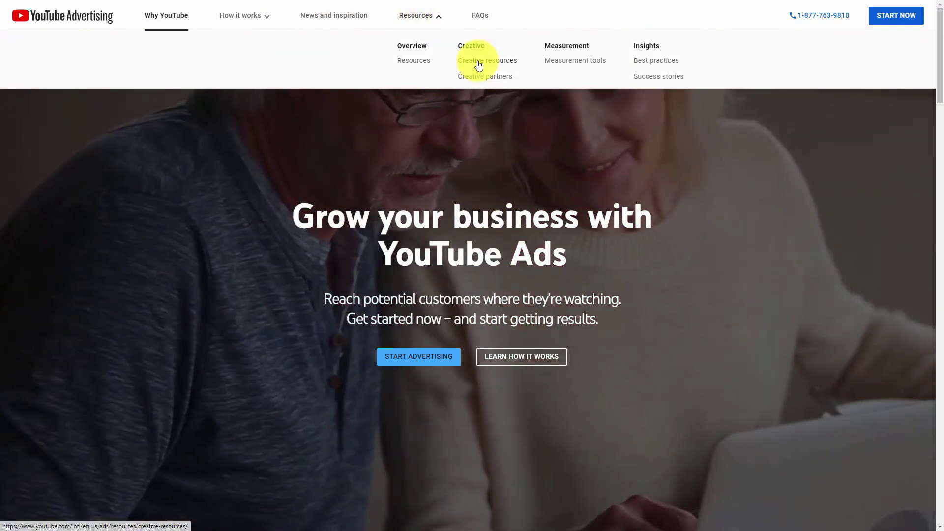
{"action": "left_click", "coordinate": [479, 64]}
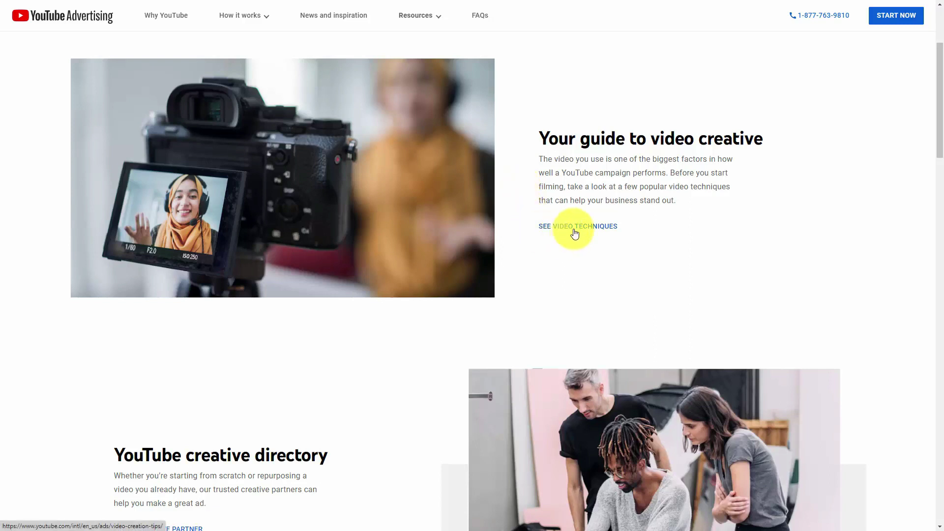
{"action": "scroll", "coordinate": [575, 233], "scroll_direction": "down", "scroll_amount": 5}
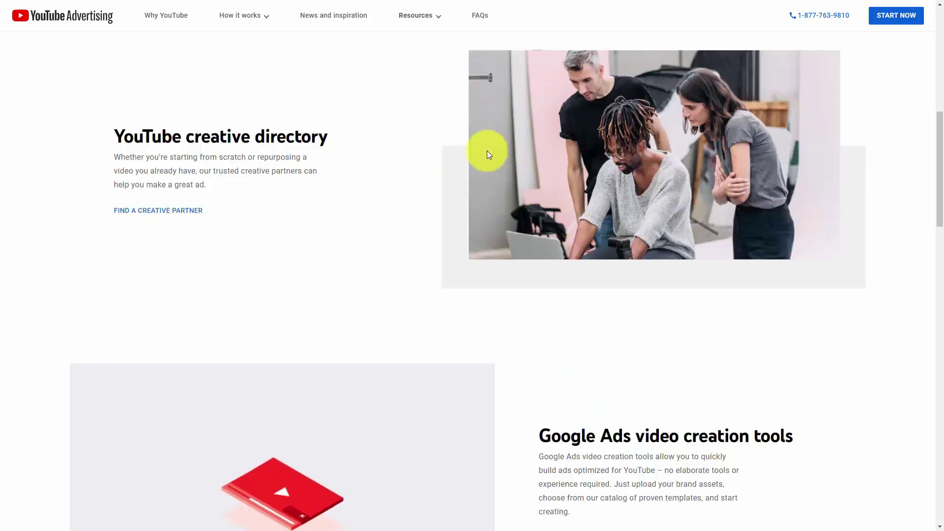
{"action": "left_click", "coordinate": [175, 212]}
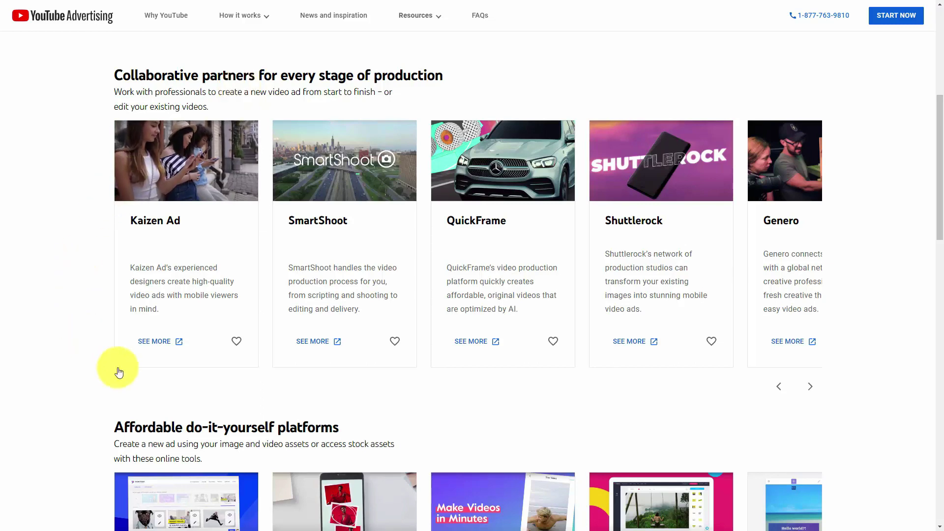
Examine the do-it-yourself platforms, the collaborative partners and the example video ads made by partners, such as motion graphics and voiceover
{"action": "scroll", "coordinate": [195, 377], "scroll_direction": "down", "scroll_amount": 6}
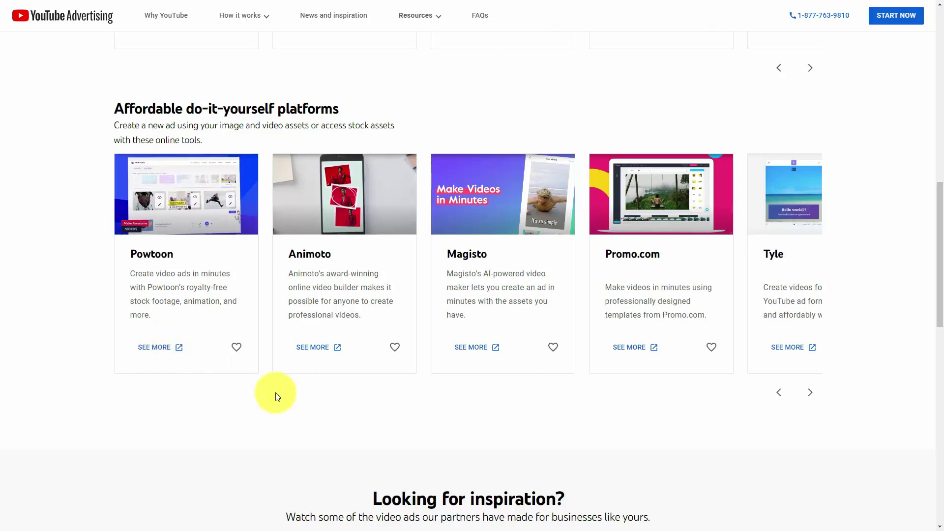
{"action": "left_click", "coordinate": [810, 392]}
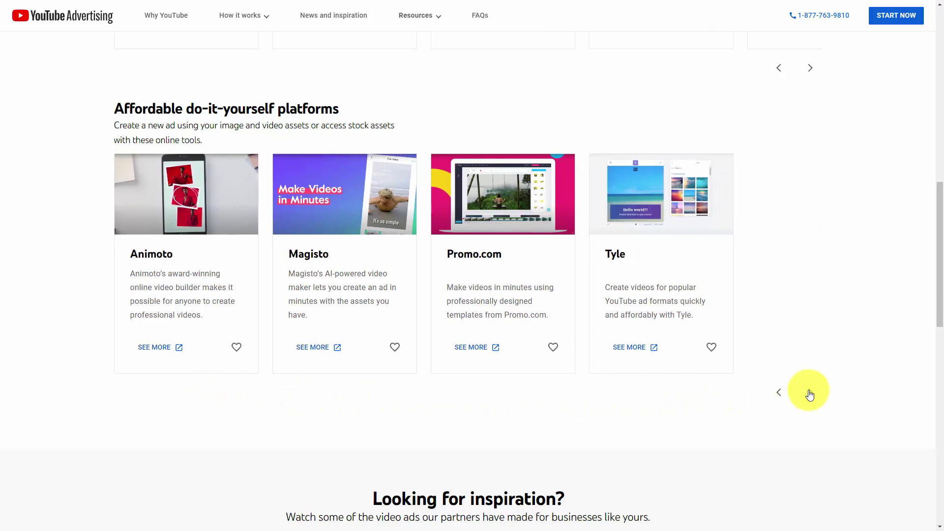
{"action": "scroll", "coordinate": [101, 227], "scroll_direction": "up", "scroll_amount": 5}
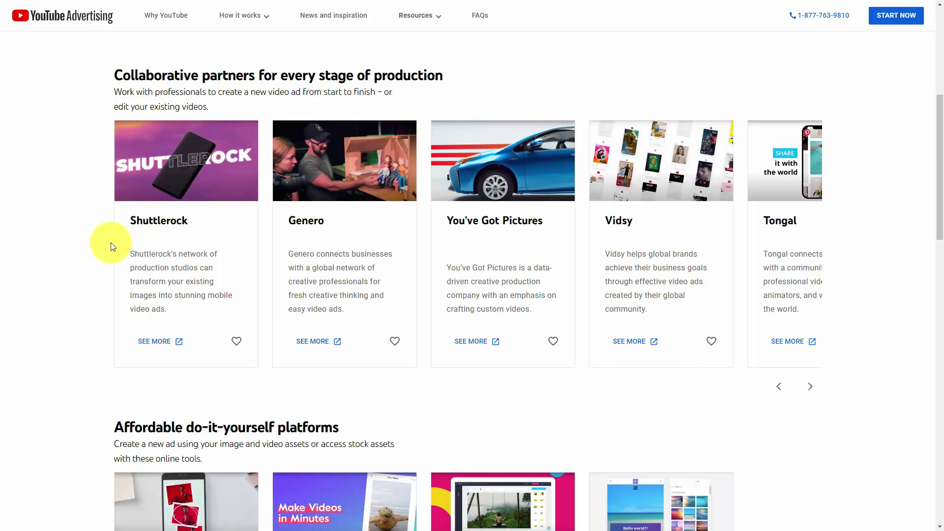
{"action": "scroll", "coordinate": [220, 255], "scroll_direction": "down", "scroll_amount": 5}
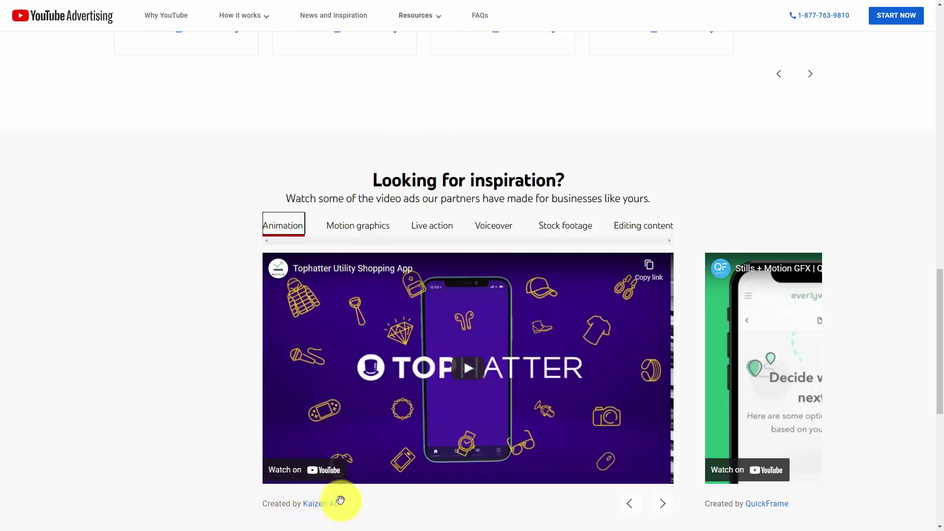
{"action": "left_click", "coordinate": [659, 503]}
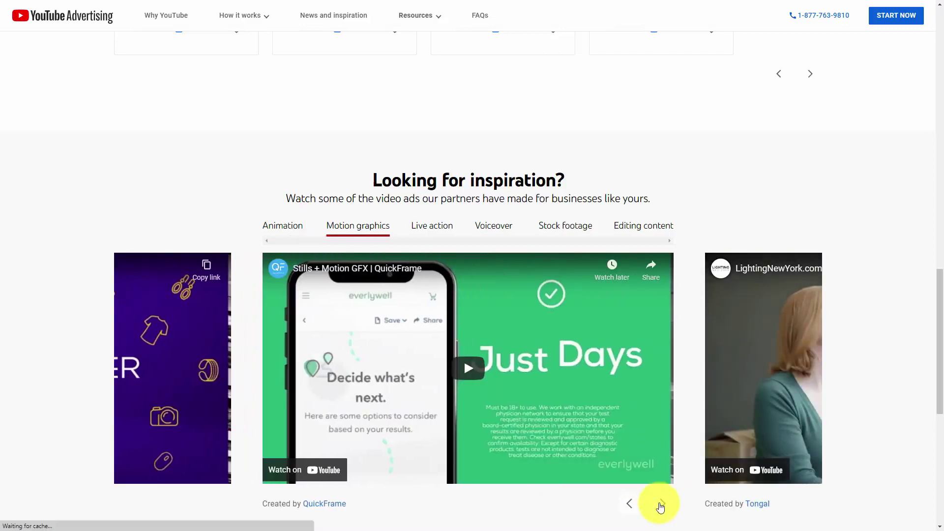
{"action": "left_click", "coordinate": [660, 505]}
{"action": "left_click", "coordinate": [661, 504]}
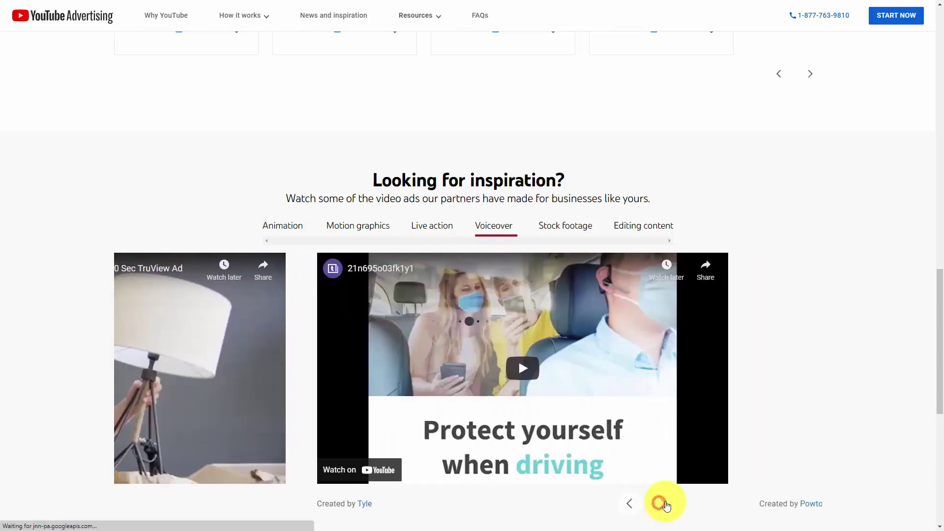
{"action": "left_click", "coordinate": [665, 505]}
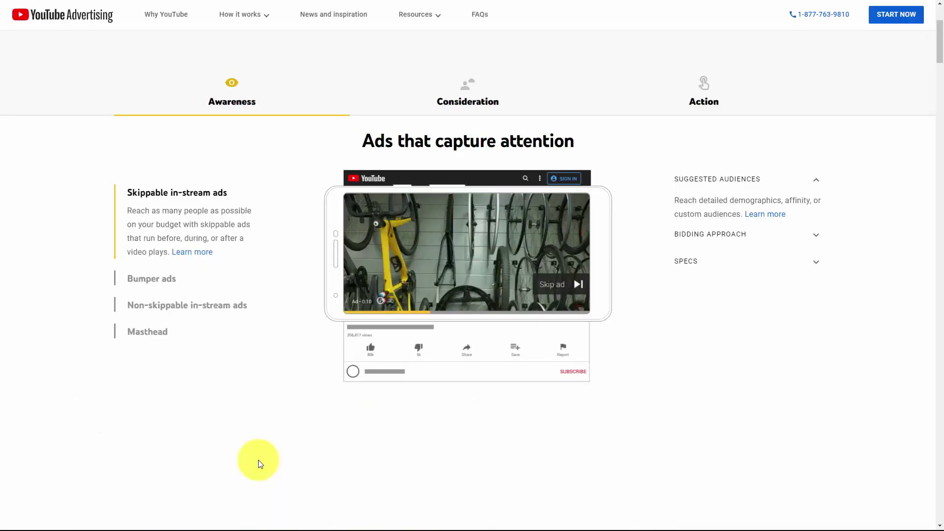
Review the Awareness ad formats from skippable in-stream ads to Masthead, and the Action formats including Discovery ads
{"action": "scroll", "coordinate": [261, 465], "scroll_direction": "down", "scroll_amount": 1}
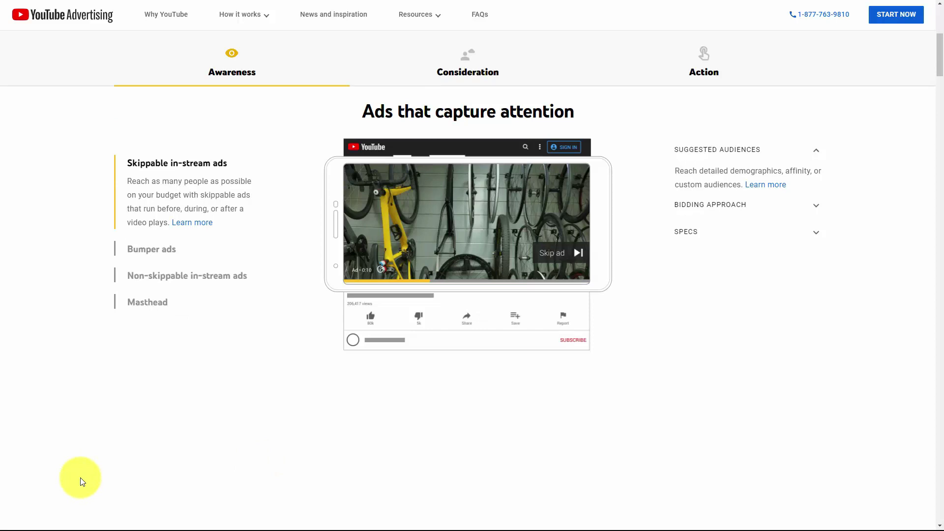
{"action": "scroll", "coordinate": [150, 275], "scroll_direction": "down", "scroll_amount": 3}
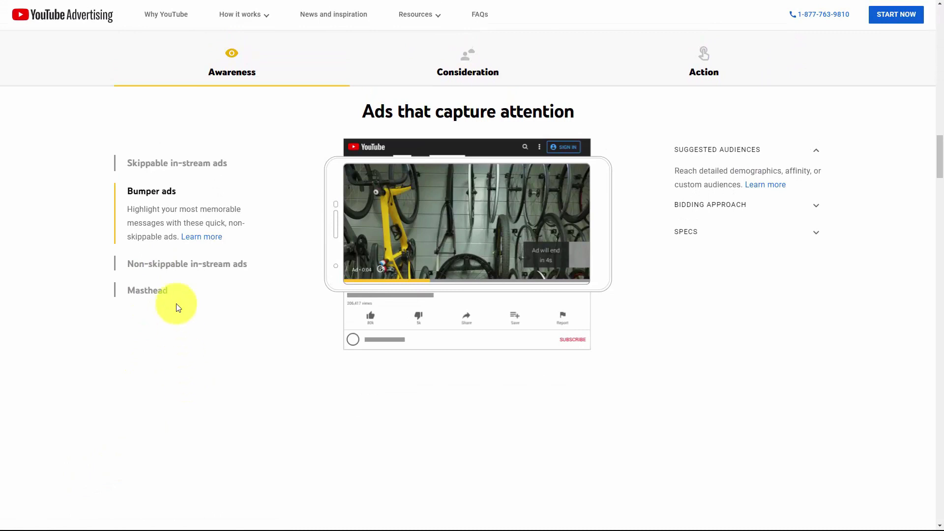
{"action": "left_click", "coordinate": [169, 268]}
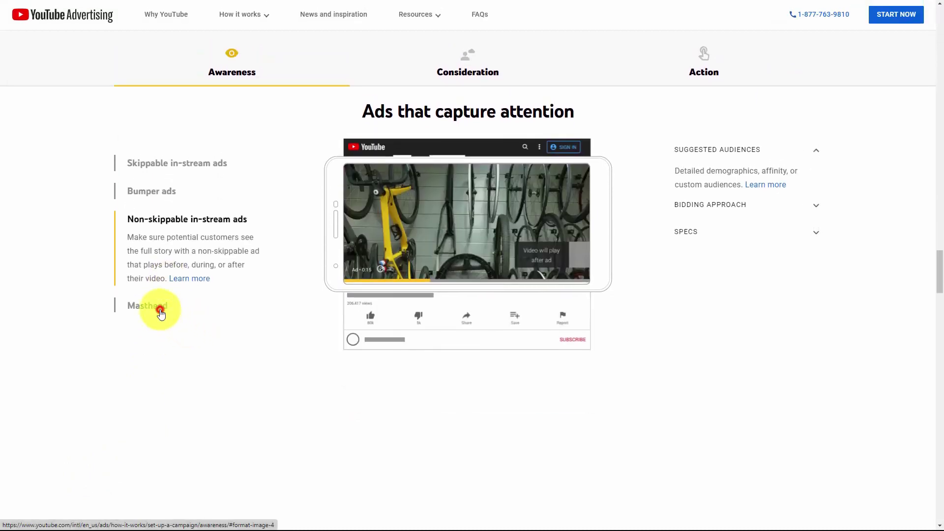
{"action": "left_click", "coordinate": [161, 311]}
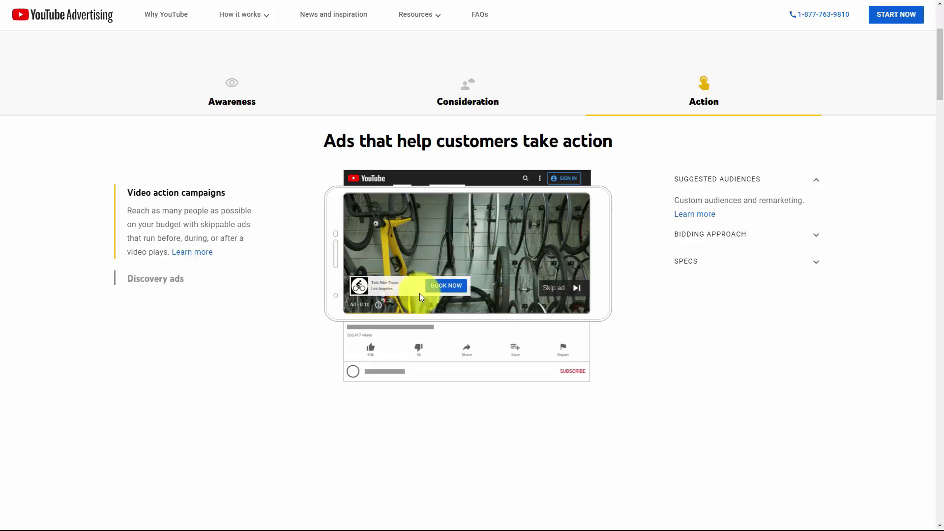
{"action": "scroll", "coordinate": [233, 319], "scroll_direction": "down", "scroll_amount": 5}
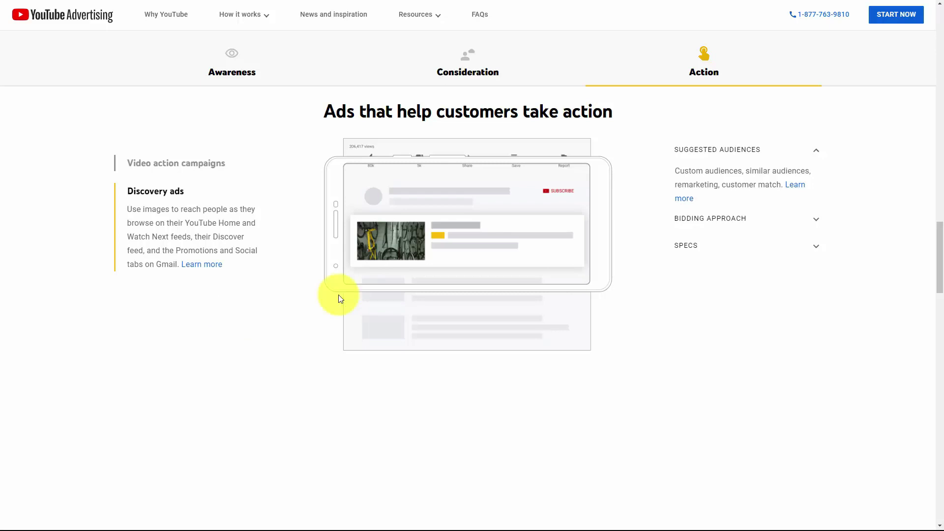
{"action": "scroll", "coordinate": [338, 294], "scroll_direction": "up", "scroll_amount": 10}
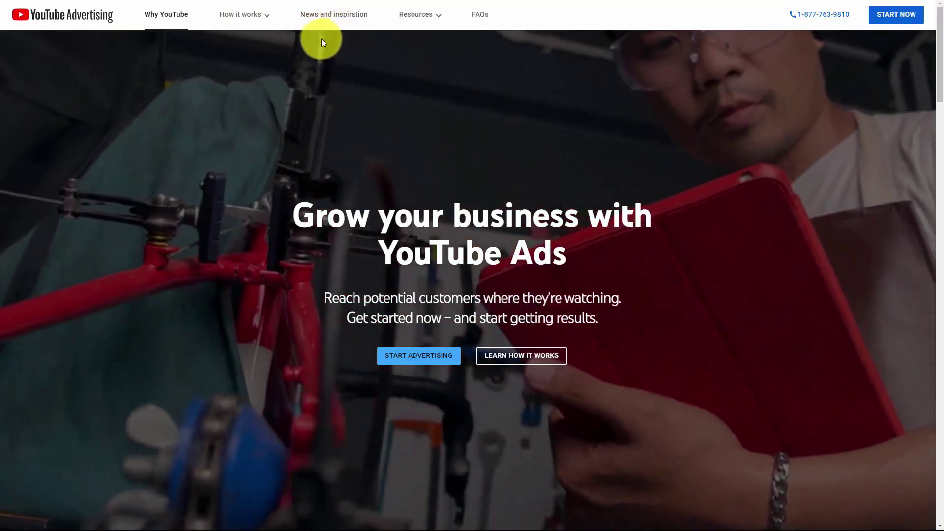
Open the Find My Audience tool from the YouTube Advertising page on finding your audience
{"action": "left_click", "coordinate": [267, 16]}
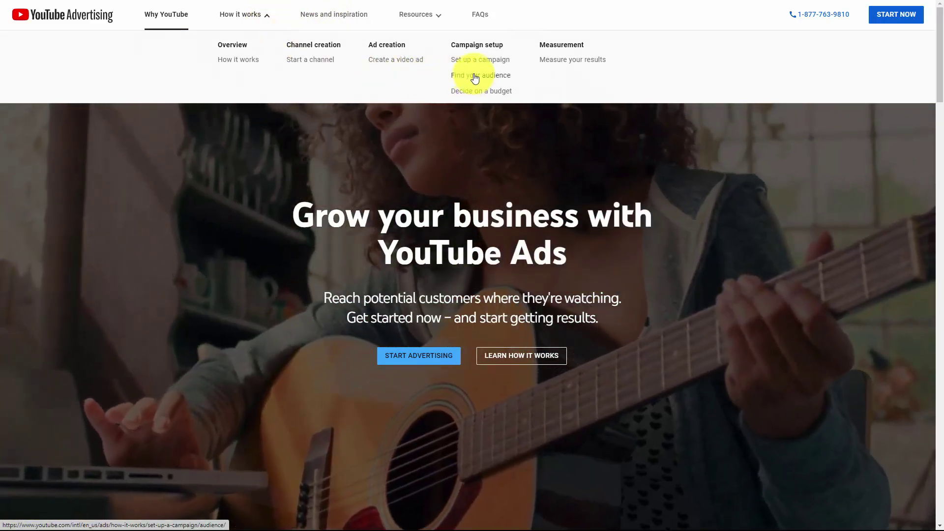
{"action": "left_click", "coordinate": [474, 77]}
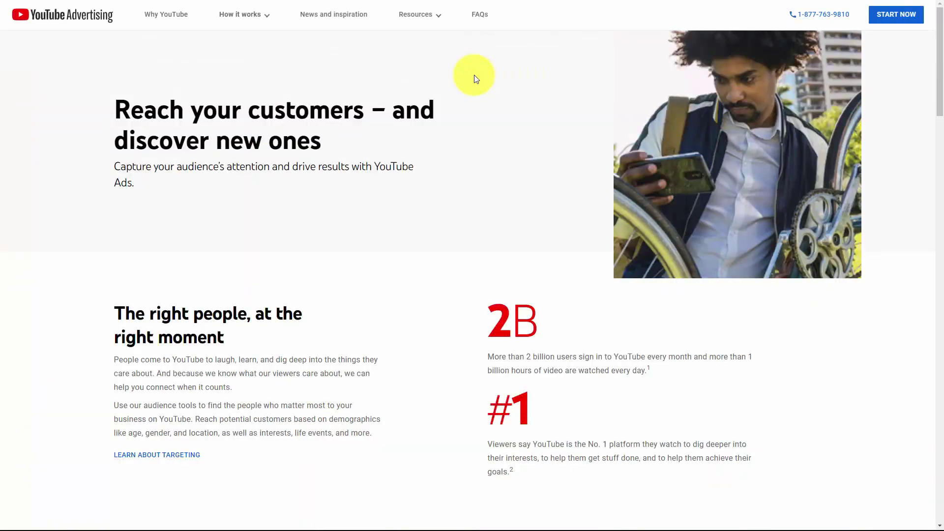
{"action": "scroll", "coordinate": [474, 76], "scroll_direction": "down", "scroll_amount": 8}
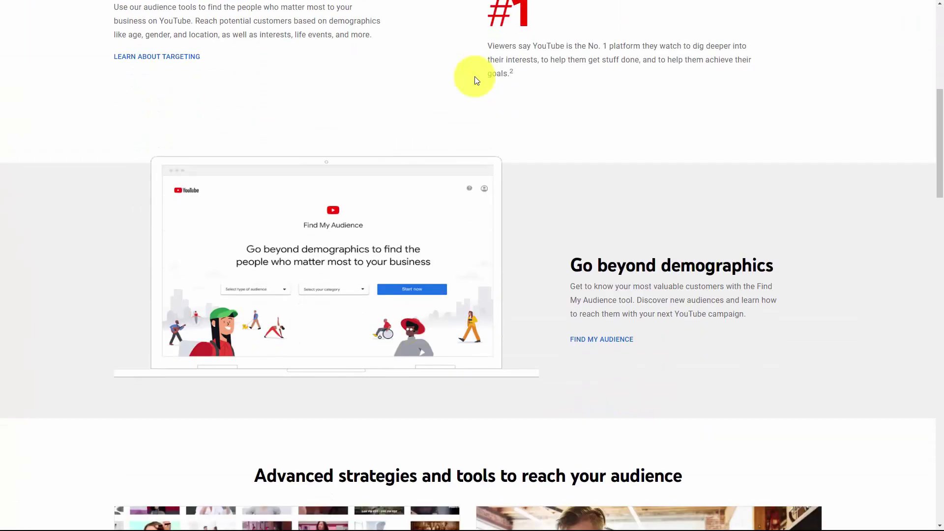
{"action": "left_click", "coordinate": [594, 340]}
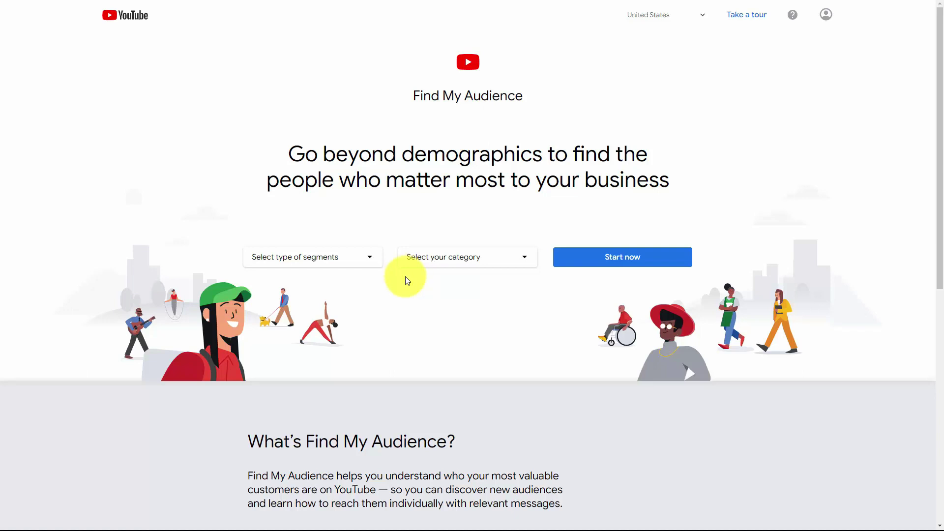
Look up audiences for the In-market segment in the Business Services category, after viewing the Affinity segment option
{"action": "left_click", "coordinate": [371, 255]}
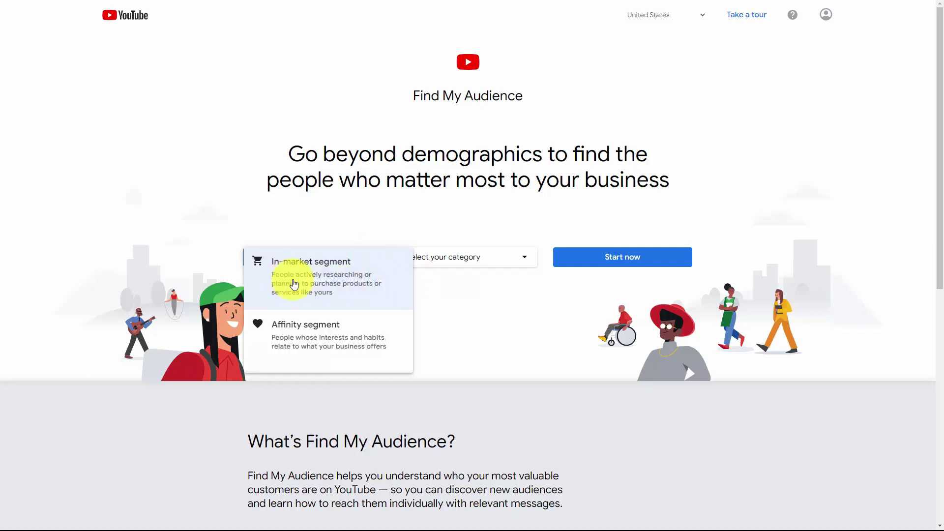
{"action": "left_click", "coordinate": [326, 343]}
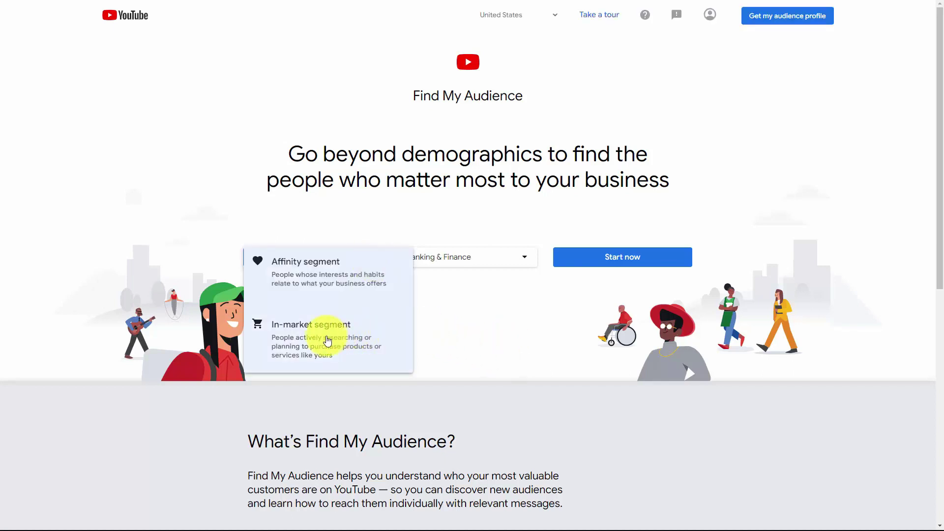
{"action": "left_click", "coordinate": [313, 343]}
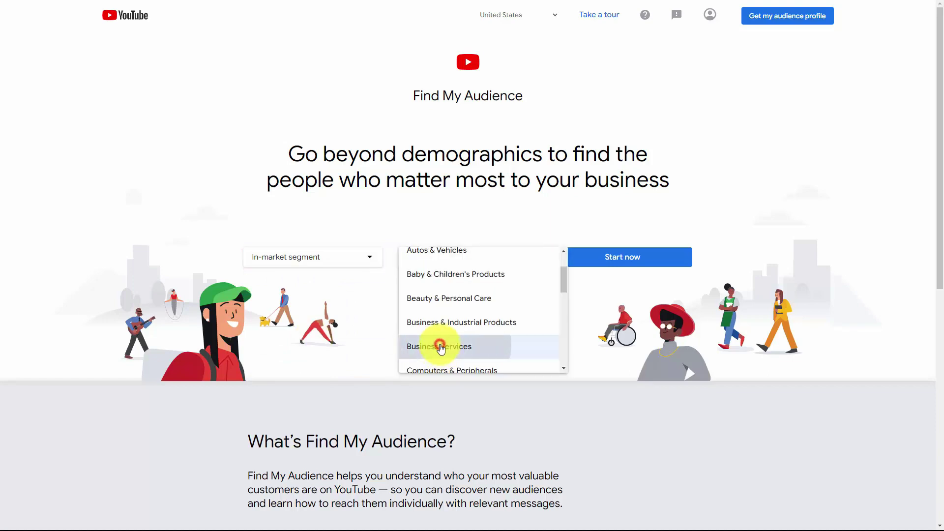
{"action": "left_click", "coordinate": [438, 348]}
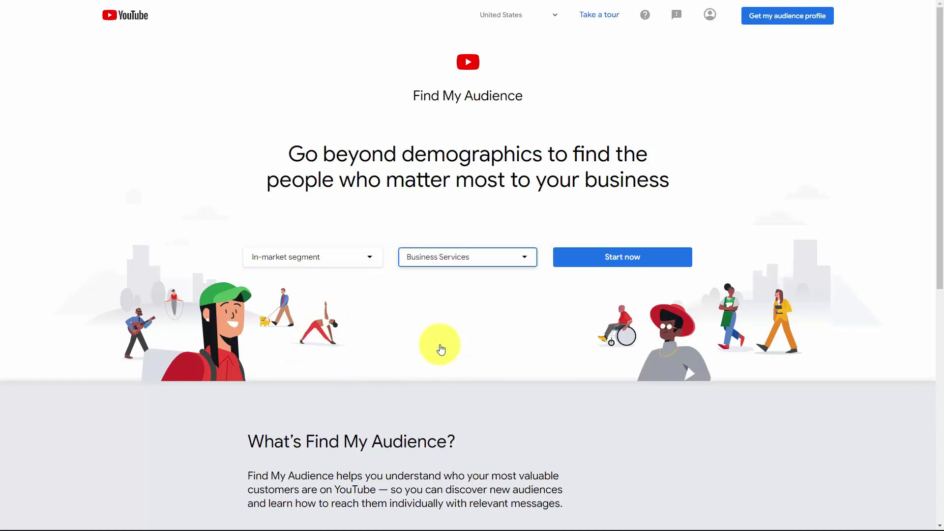
{"action": "left_click", "coordinate": [615, 270]}
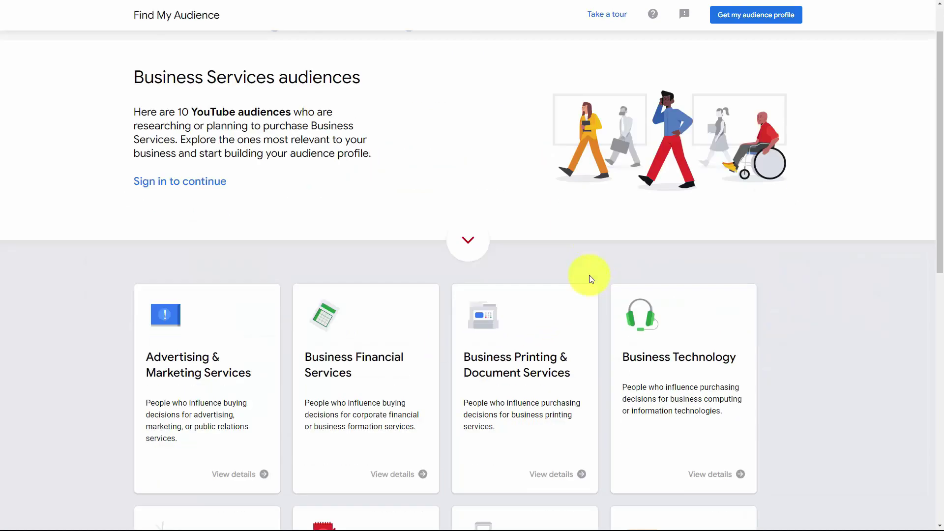
Add the Advertising & Marketing Services audience from Business Services to the profile and request the audience profile
{"action": "scroll", "coordinate": [589, 276], "scroll_direction": "down", "scroll_amount": 2}
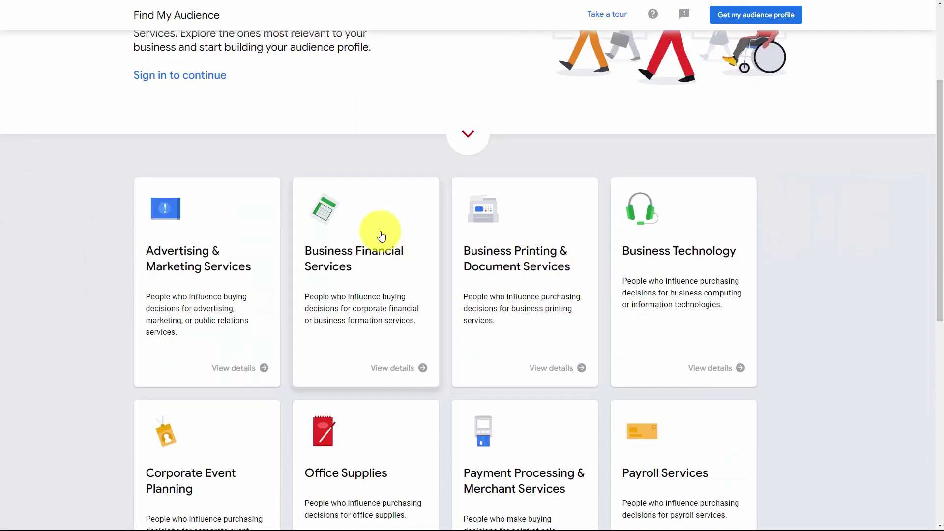
{"action": "scroll", "coordinate": [376, 232], "scroll_direction": "down", "scroll_amount": 4}
{"action": "scroll", "coordinate": [382, 236], "scroll_direction": "up", "scroll_amount": 4}
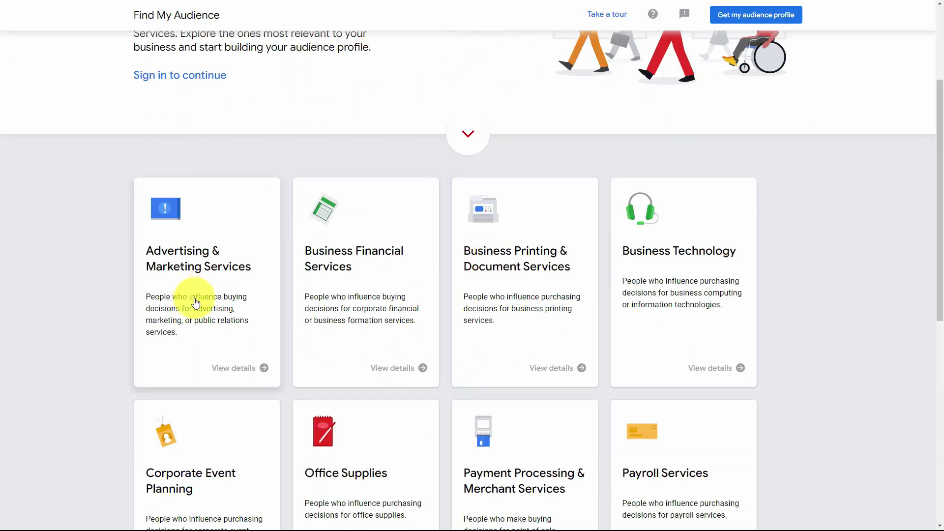
{"action": "left_click", "coordinate": [180, 270]}
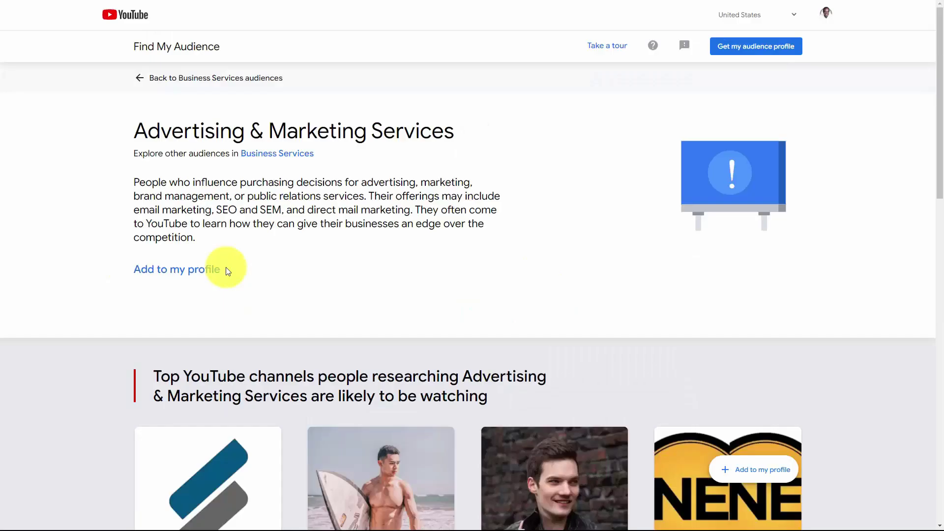
{"action": "left_click", "coordinate": [194, 274]}
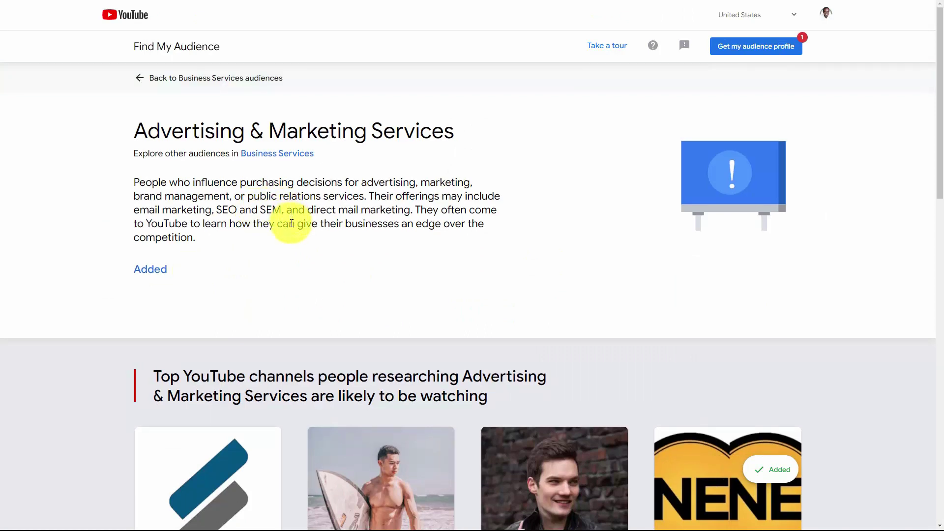
{"action": "left_click", "coordinate": [747, 50]}
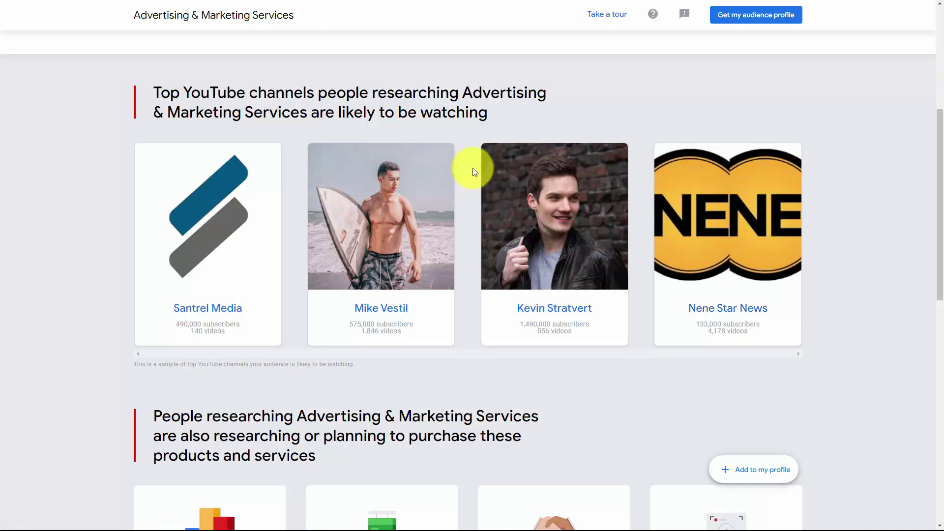
Review the top channels, related products, overlapping audiences and subcategories for the Advertising & Marketing Services audience
{"action": "scroll", "coordinate": [473, 168], "scroll_direction": "down", "scroll_amount": 6}
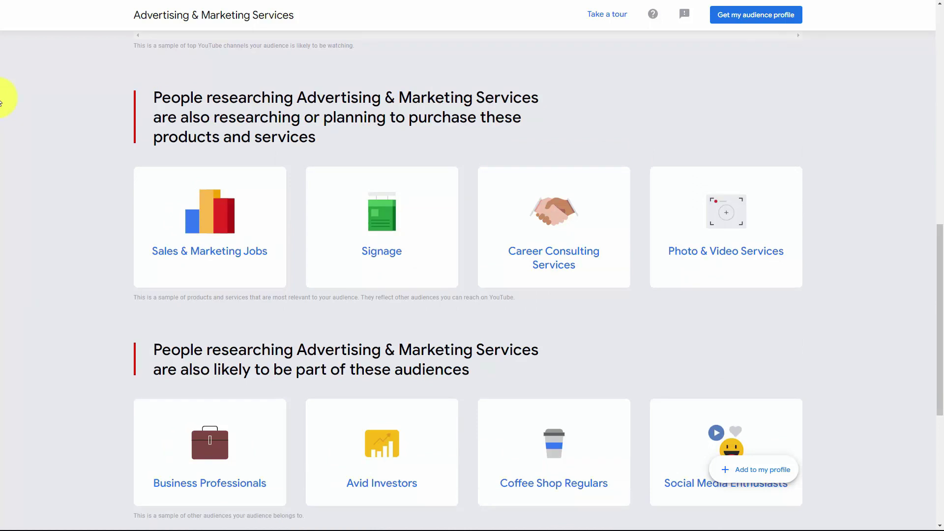
{"action": "scroll", "coordinate": [74, 314], "scroll_direction": "down", "scroll_amount": 6}
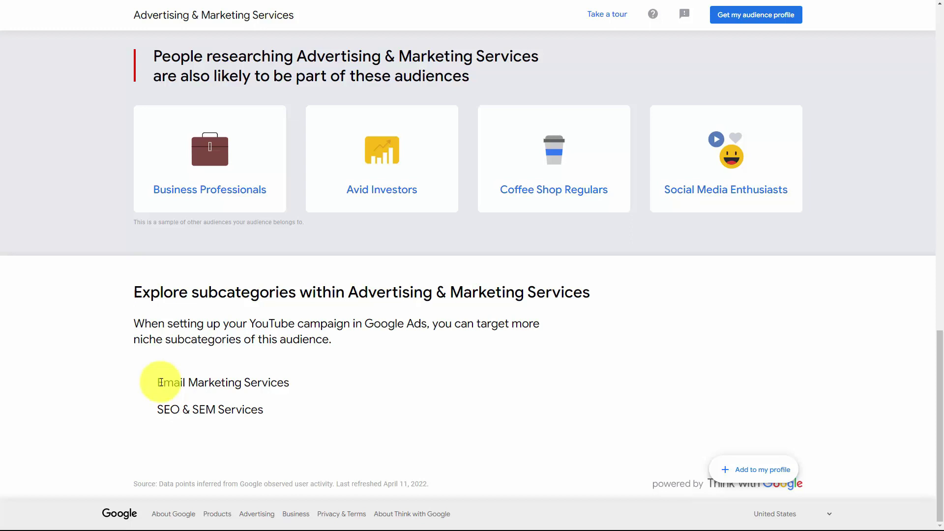
{"action": "scroll", "coordinate": [305, 372], "scroll_direction": "up", "scroll_amount": 10}
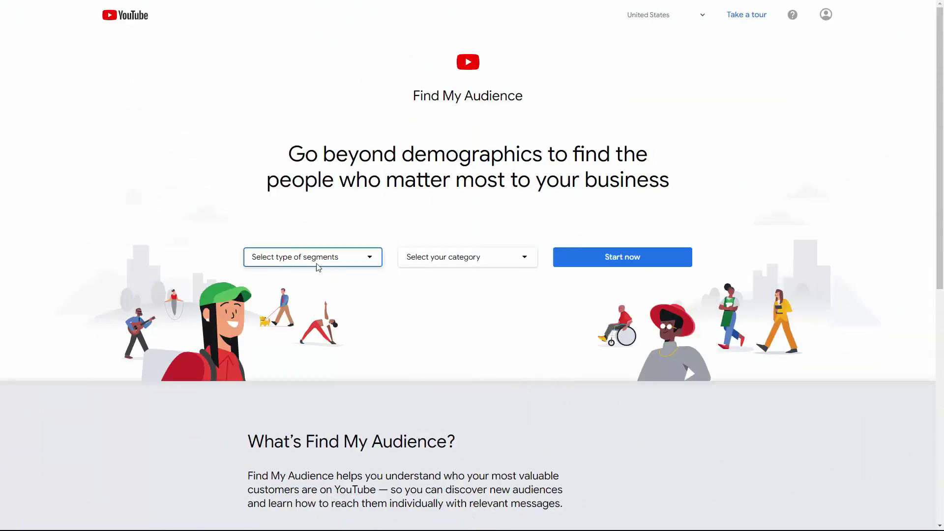
Look up audiences for the Affinity segment in the Technology category
{"action": "left_click", "coordinate": [344, 257]}
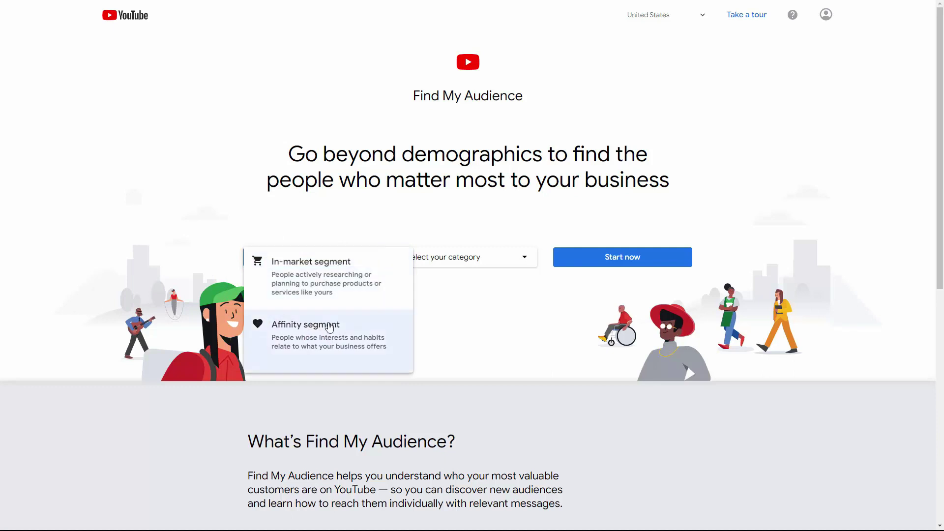
{"action": "left_click", "coordinate": [326, 341]}
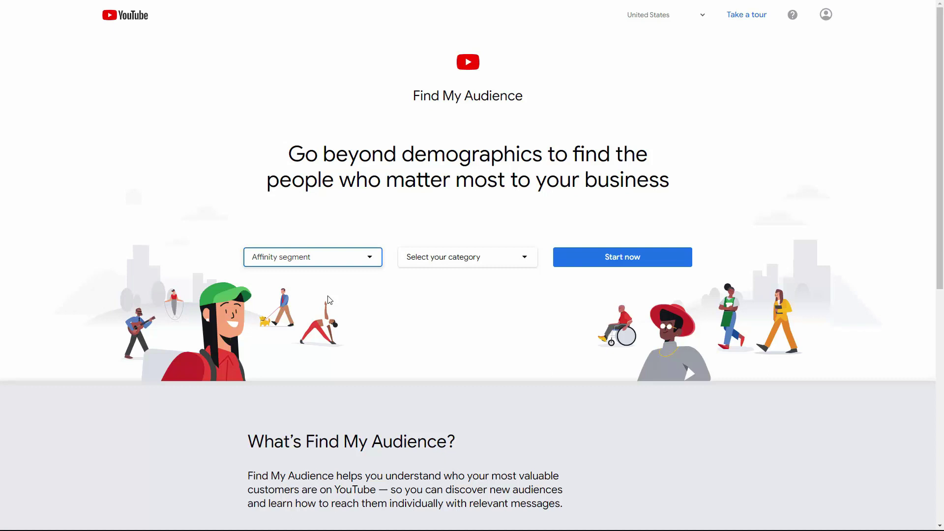
{"action": "left_click", "coordinate": [468, 259]}
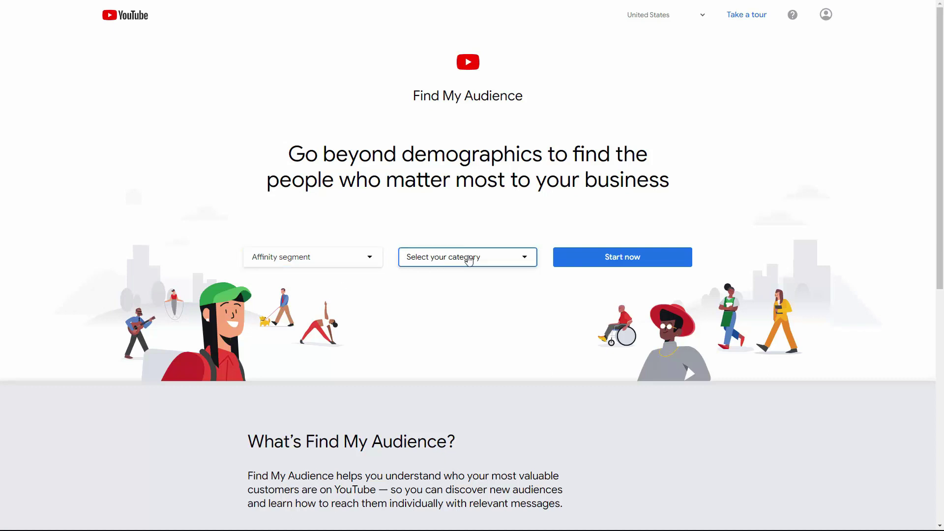
{"action": "left_click", "coordinate": [469, 259]}
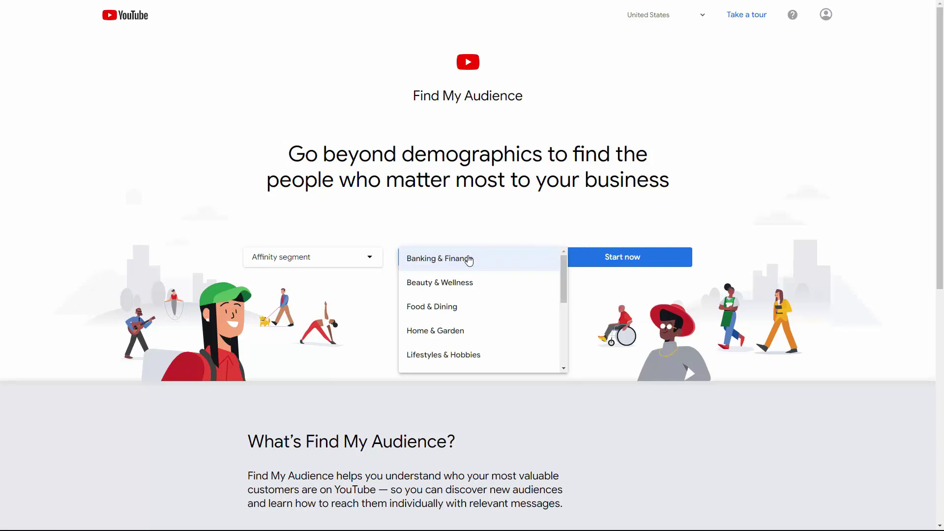
{"action": "scroll", "coordinate": [469, 259], "scroll_direction": "down", "scroll_amount": 5}
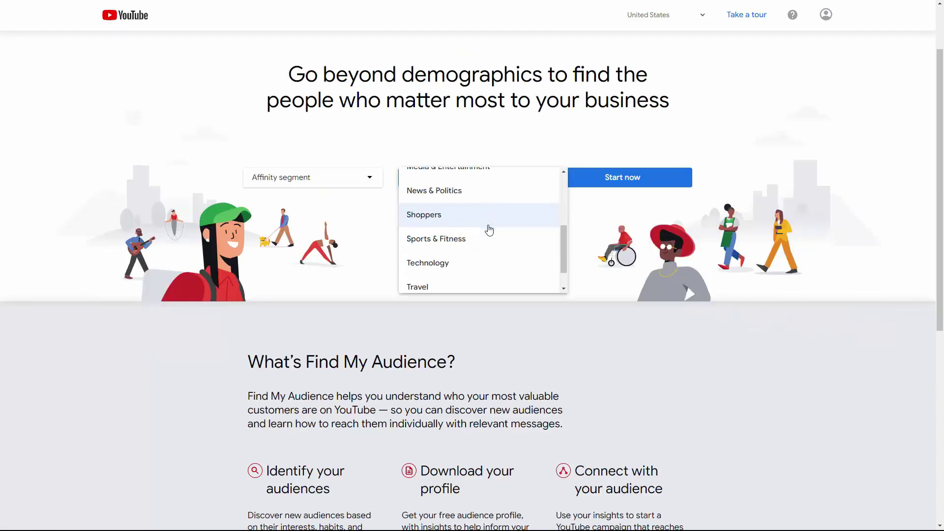
{"action": "left_click", "coordinate": [472, 262]}
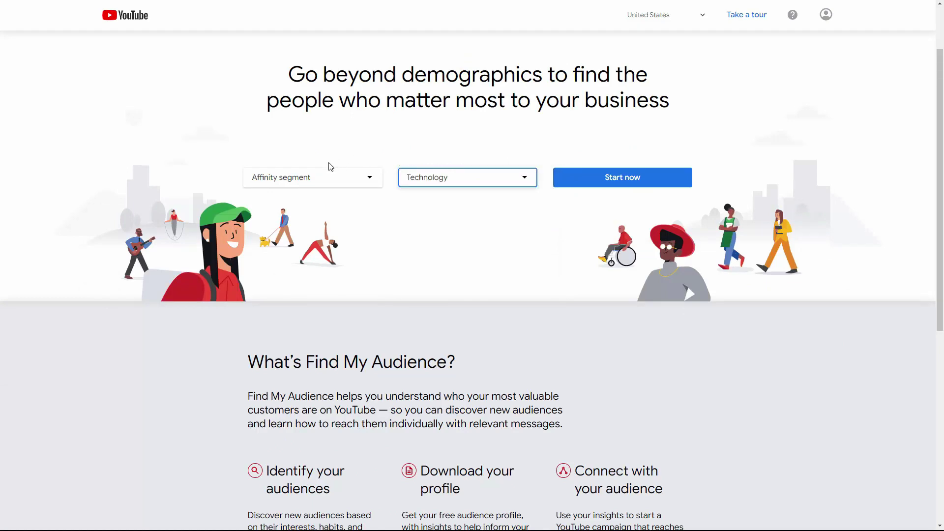
{"action": "left_click", "coordinate": [612, 182]}
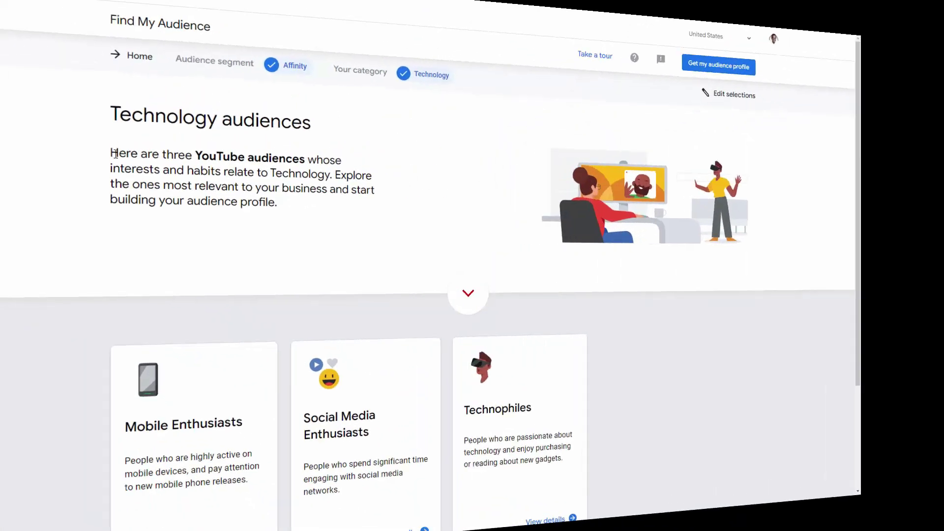
Open the Social Media Enthusiasts audience and review its top channels, planned purchases and related audiences
{"action": "scroll", "coordinate": [139, 166], "scroll_direction": "down", "scroll_amount": 2}
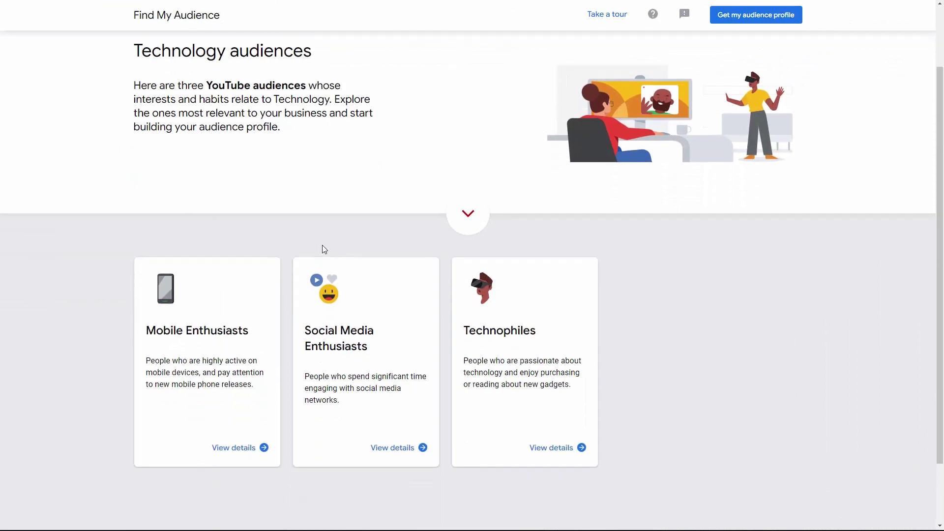
{"action": "left_click", "coordinate": [338, 321]}
{"action": "scroll", "coordinate": [397, 266], "scroll_direction": "down", "scroll_amount": 2}
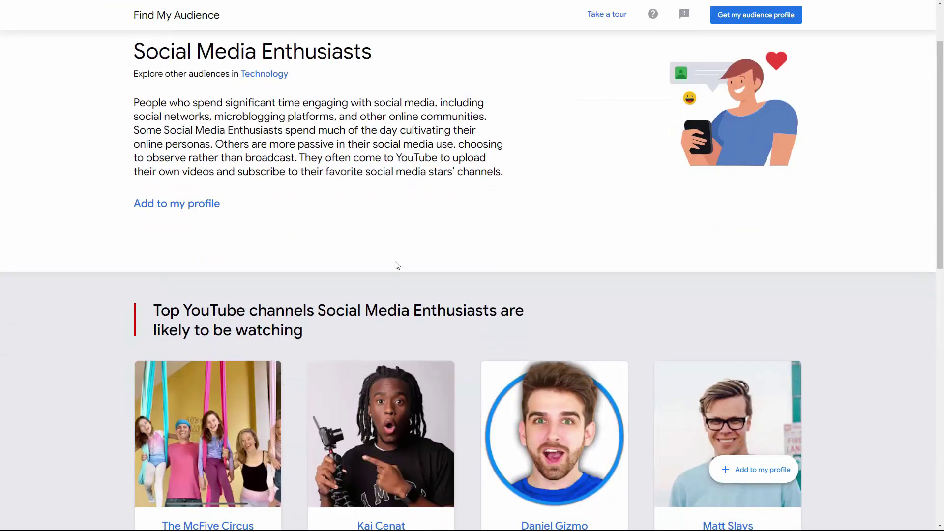
{"action": "scroll", "coordinate": [395, 264], "scroll_direction": "down", "scroll_amount": 4}
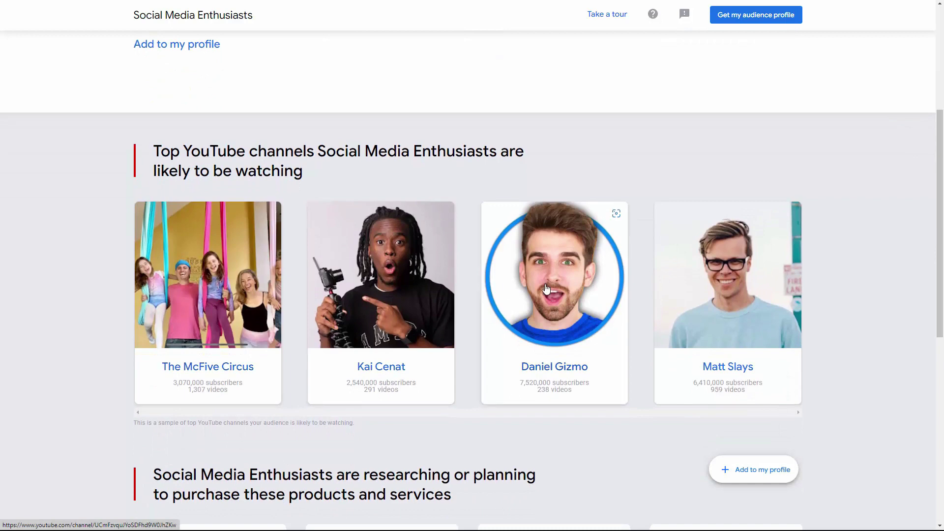
{"action": "scroll", "coordinate": [546, 289], "scroll_direction": "down", "scroll_amount": 8}
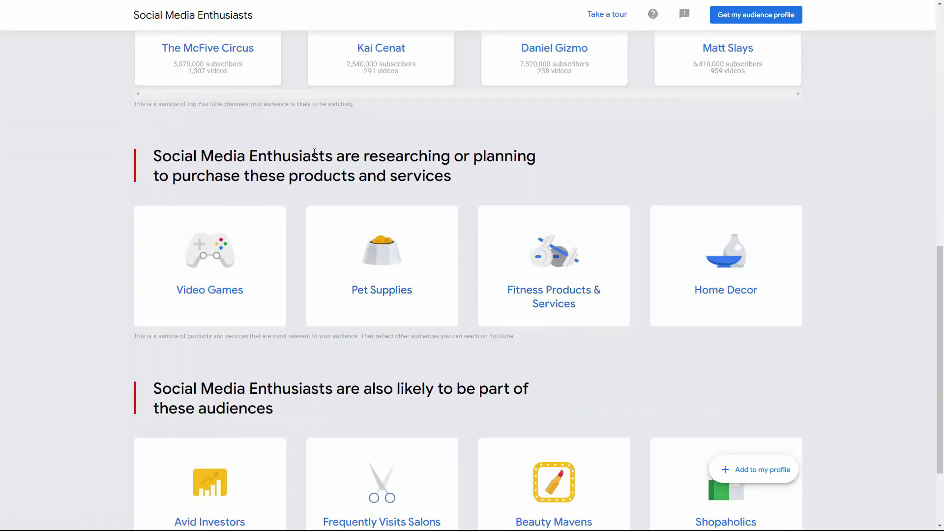
{"action": "scroll", "coordinate": [314, 152], "scroll_direction": "down", "scroll_amount": 3}
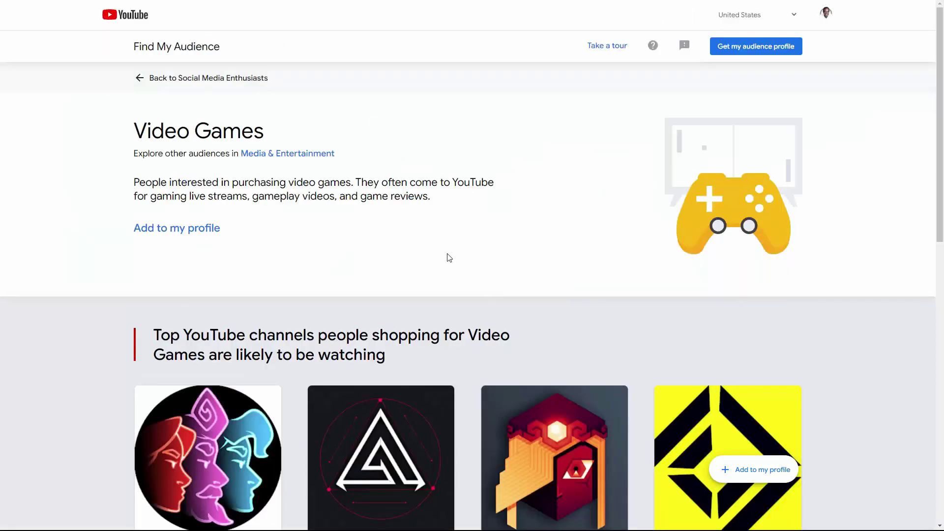
Review the Video Games audience's top channels and related products, and open the Video Editing & Production Software audience
{"action": "scroll", "coordinate": [447, 254], "scroll_direction": "down", "scroll_amount": 4}
{"action": "scroll", "coordinate": [447, 253], "scroll_direction": "down", "scroll_amount": 2}
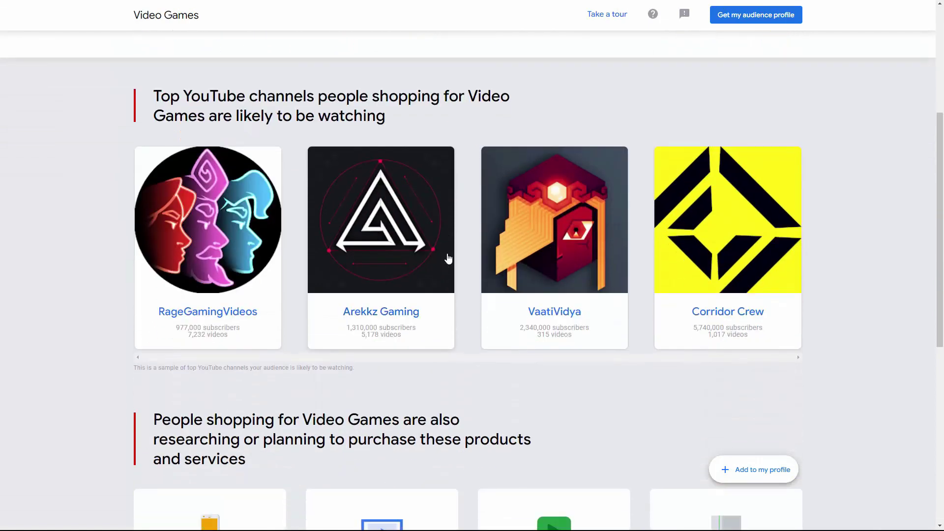
{"action": "scroll", "coordinate": [448, 256], "scroll_direction": "down", "scroll_amount": 6}
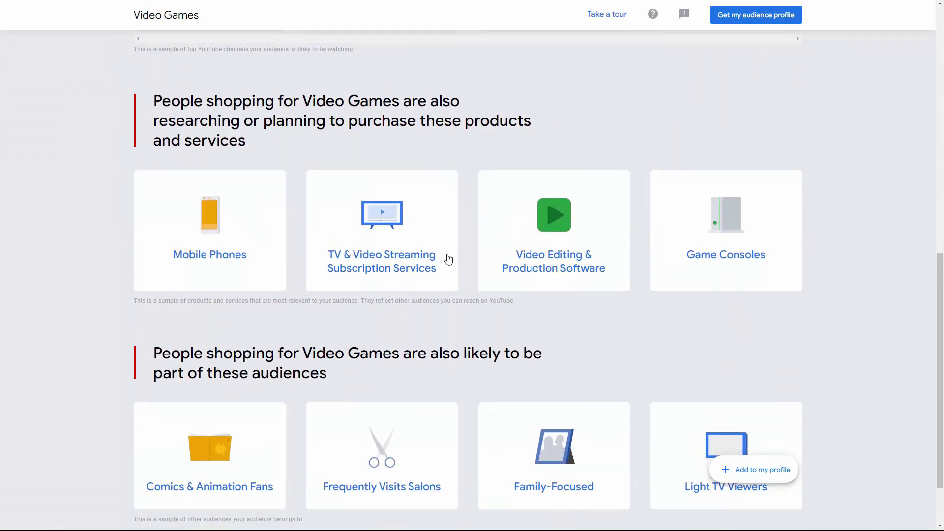
{"action": "scroll", "coordinate": [448, 259], "scroll_direction": "down", "scroll_amount": 2}
{"action": "scroll", "coordinate": [206, 311], "scroll_direction": "up", "scroll_amount": 2}
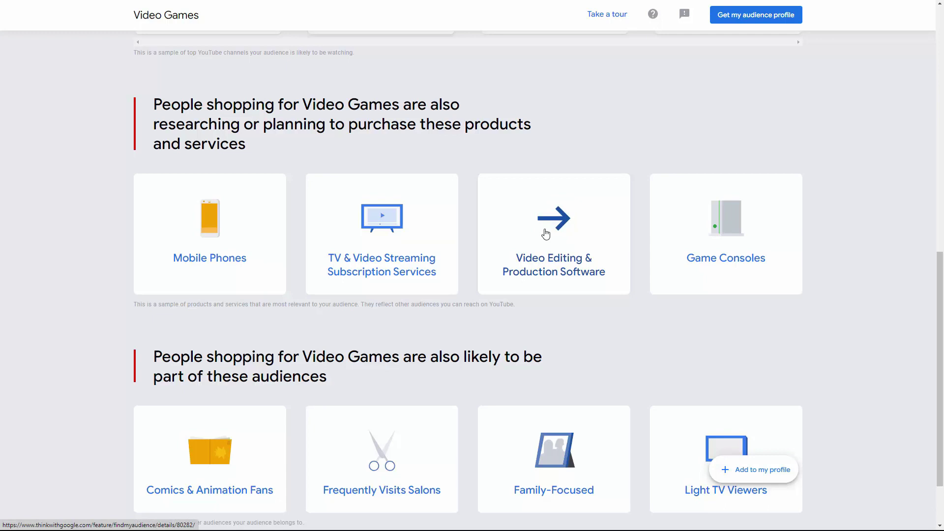
{"action": "left_click", "coordinate": [546, 234]}
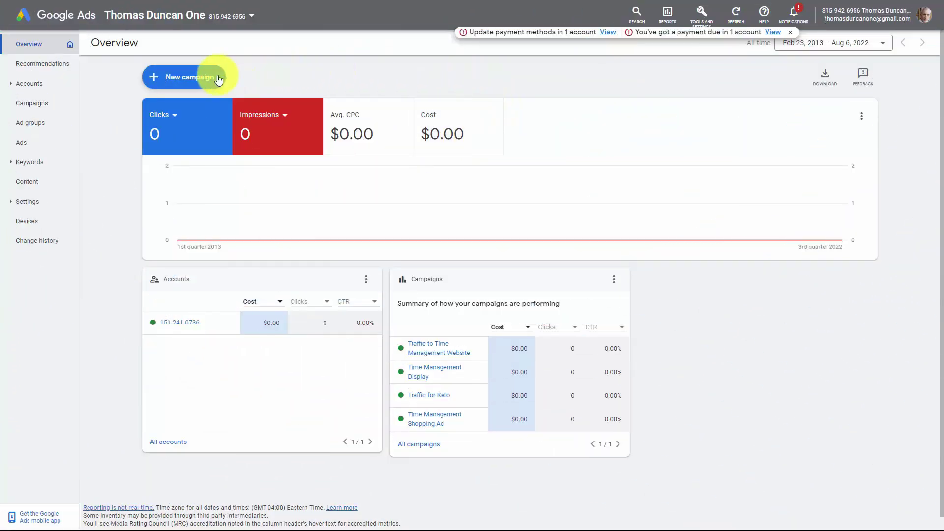
In Google Ads, start a new campaign for the managed account with Sales as the objective
{"action": "left_click", "coordinate": [189, 78]}
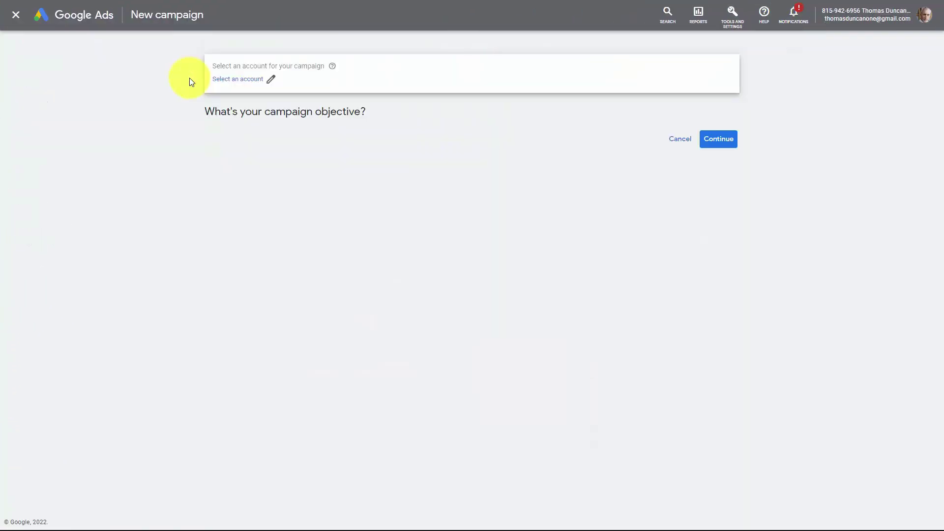
{"action": "left_click", "coordinate": [249, 79]}
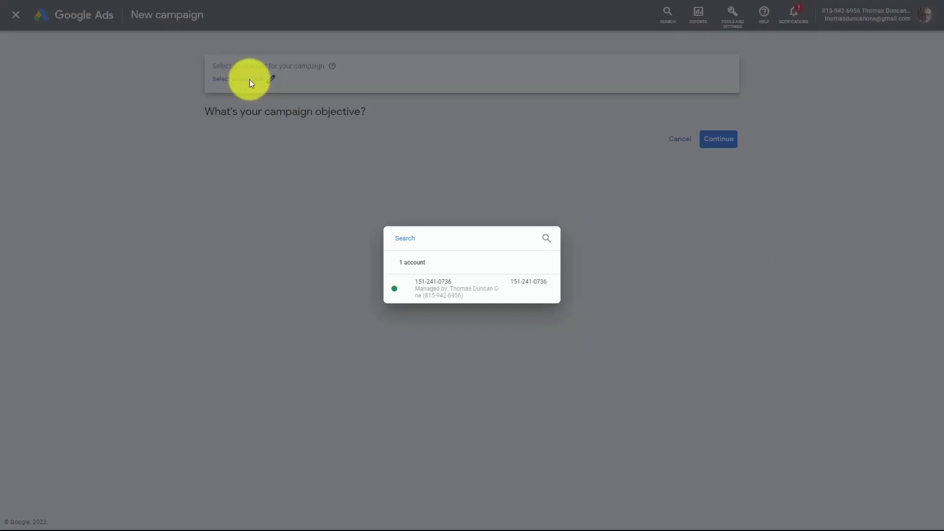
{"action": "left_click", "coordinate": [414, 285]}
{"action": "left_click", "coordinate": [432, 288]}
{"action": "left_click", "coordinate": [290, 229]}
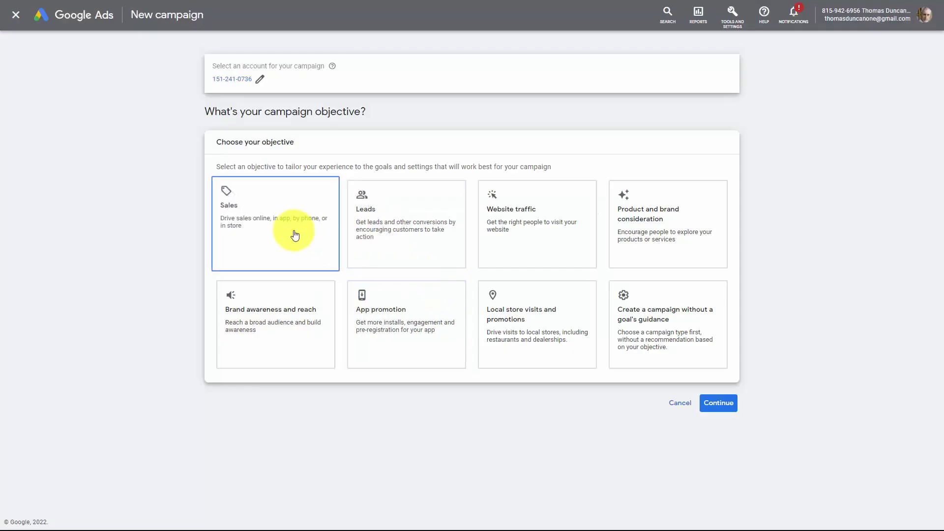
Accept the Purchases conversion goal and choose Video as the campaign type
{"action": "scroll", "coordinate": [274, 217], "scroll_direction": "down", "scroll_amount": 1}
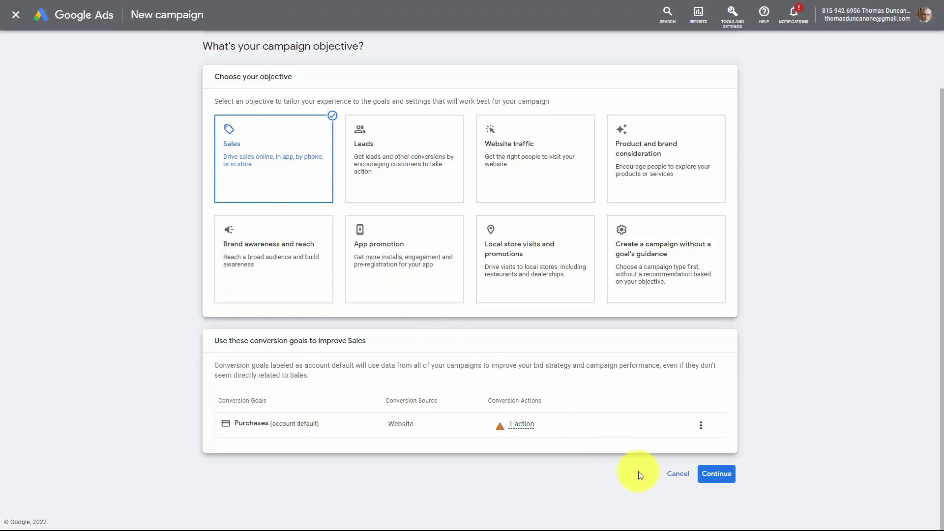
{"action": "left_click", "coordinate": [712, 475]}
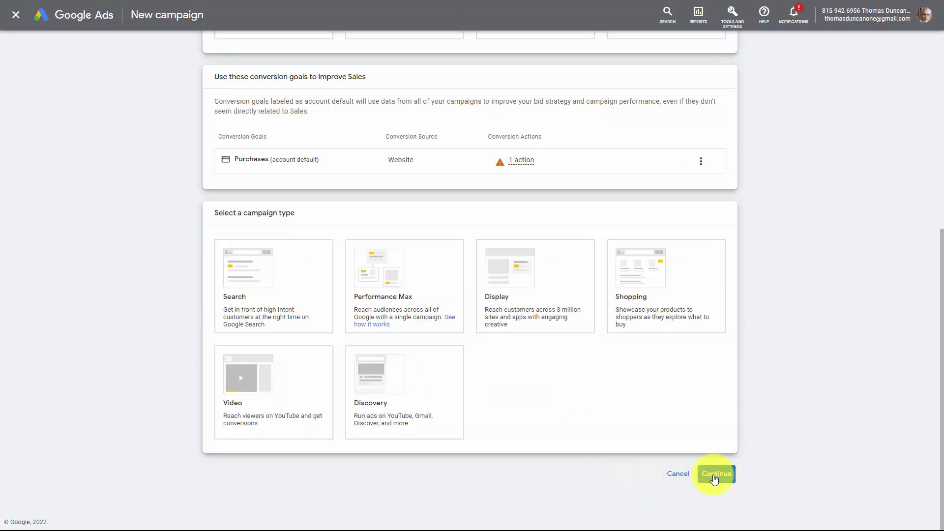
{"action": "left_click", "coordinate": [270, 373]}
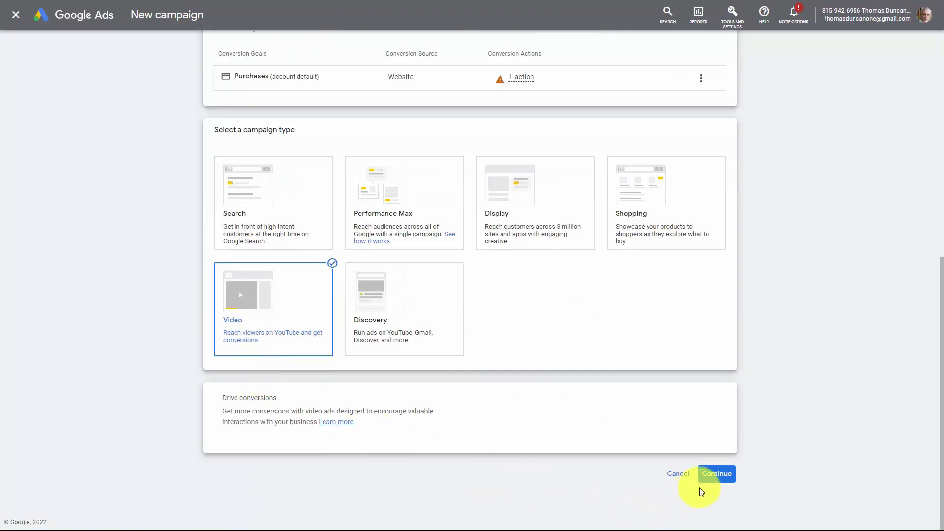
{"action": "left_click", "coordinate": [722, 475]}
Continue to the campaign settings with a daily budget of $10.00 and expand the Networks settings
{"action": "scroll", "coordinate": [393, 325], "scroll_direction": "down", "scroll_amount": 2}
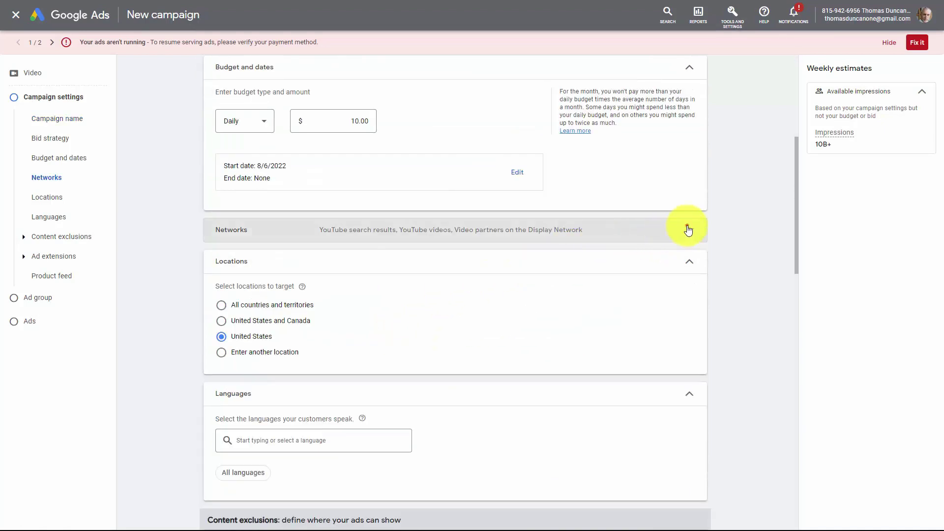
{"action": "left_click", "coordinate": [688, 229]}
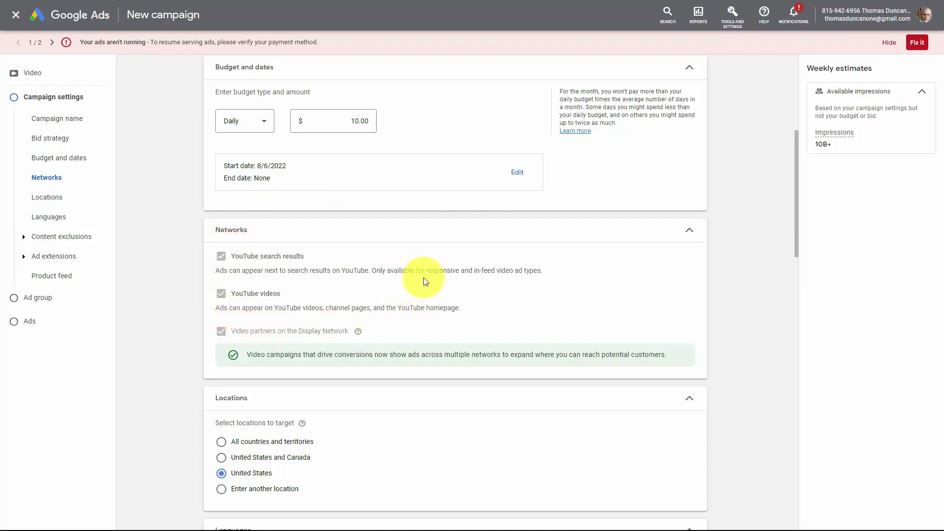
Keep United States as the target location and set the customer language to English
{"action": "scroll", "coordinate": [423, 280], "scroll_direction": "down", "scroll_amount": 4}
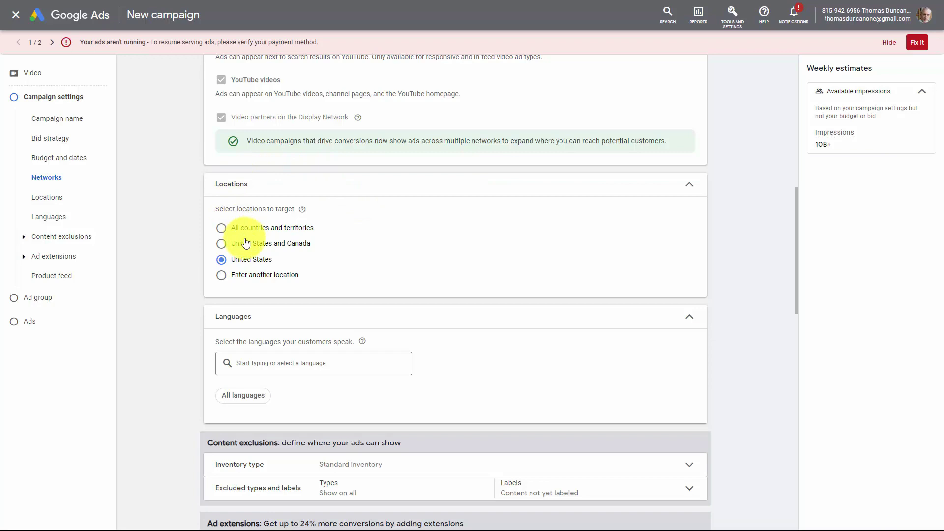
{"action": "scroll", "coordinate": [558, 336], "scroll_direction": "down", "scroll_amount": 3}
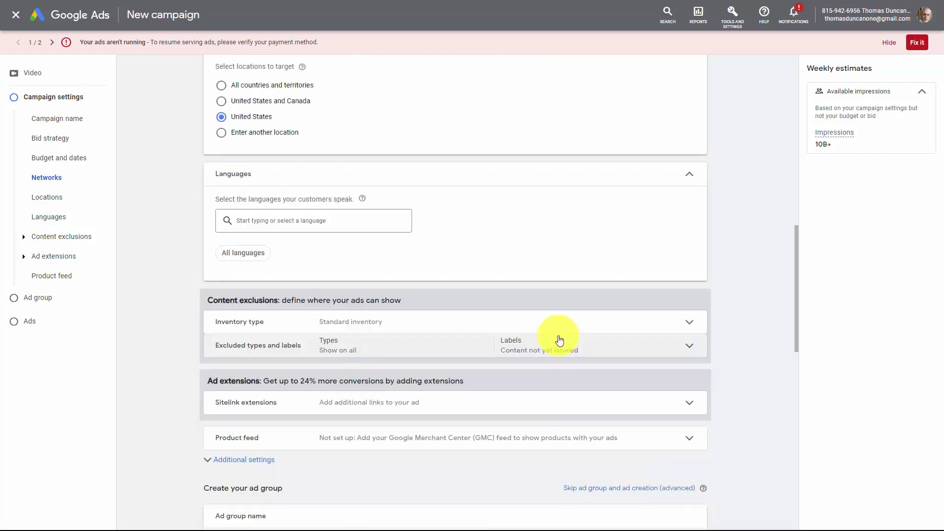
{"action": "left_click", "coordinate": [263, 221]}
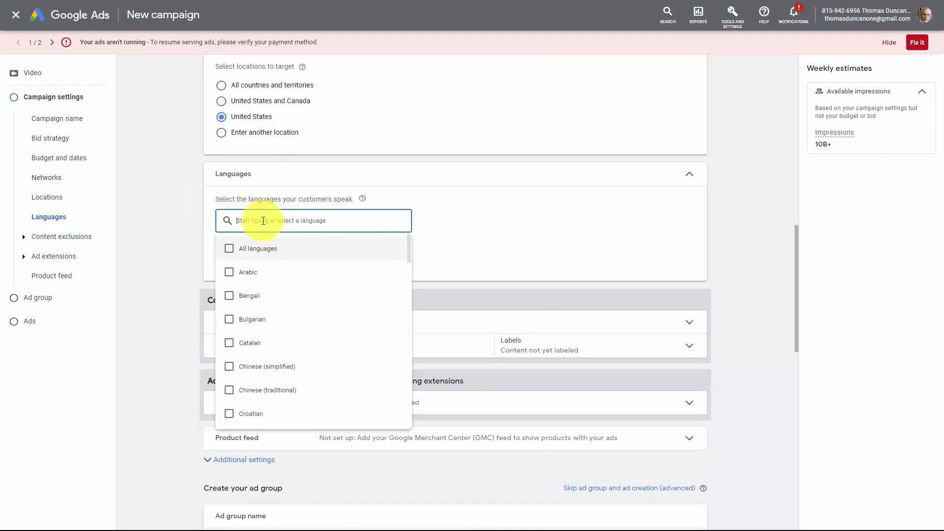
{"action": "scroll", "coordinate": [436, 225], "scroll_direction": "down", "scroll_amount": 2}
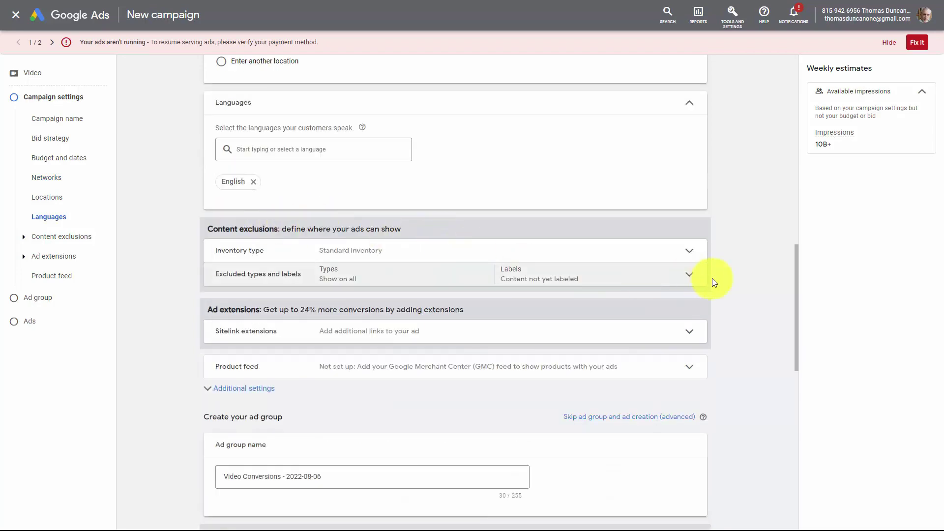
Review the content exclusions, covering the Standard inventory type and the excluded types and labels
{"action": "left_click", "coordinate": [688, 255]}
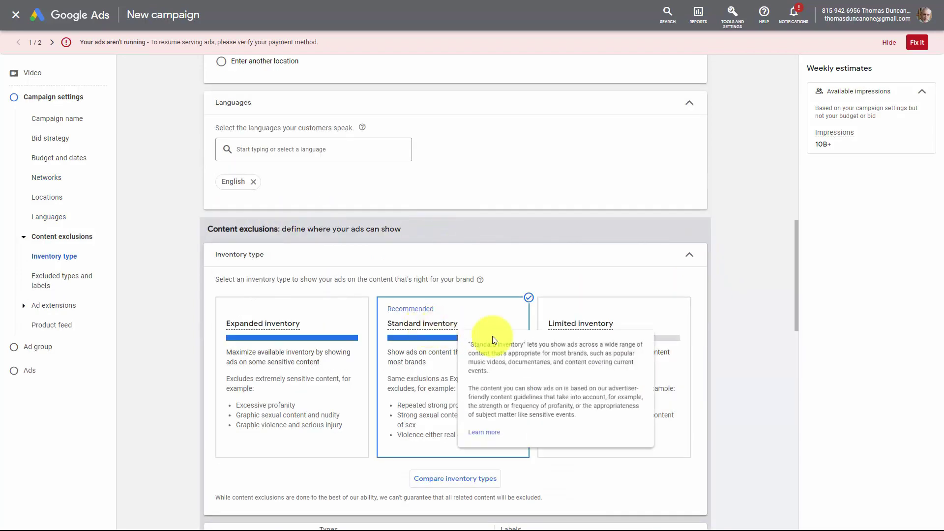
{"action": "mouse_move", "coordinate": [432, 320]}
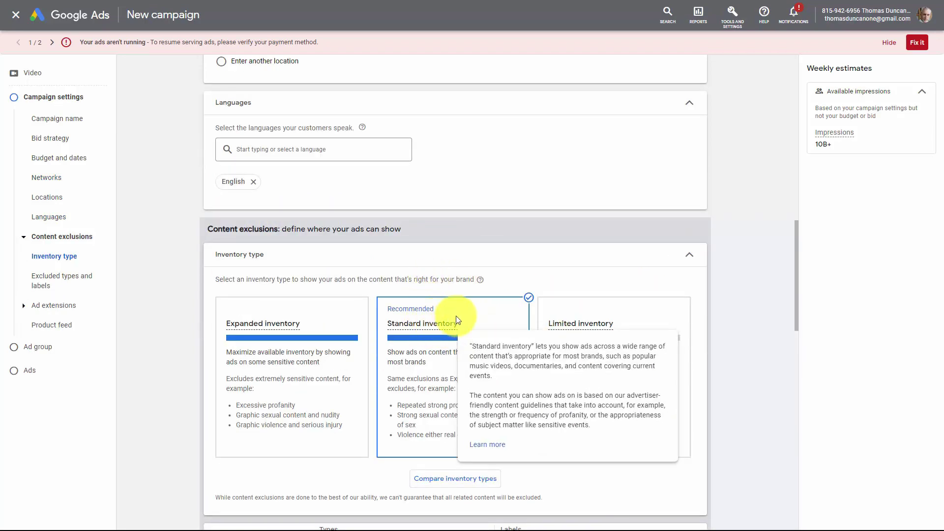
{"action": "scroll", "coordinate": [461, 317], "scroll_direction": "down", "scroll_amount": 7}
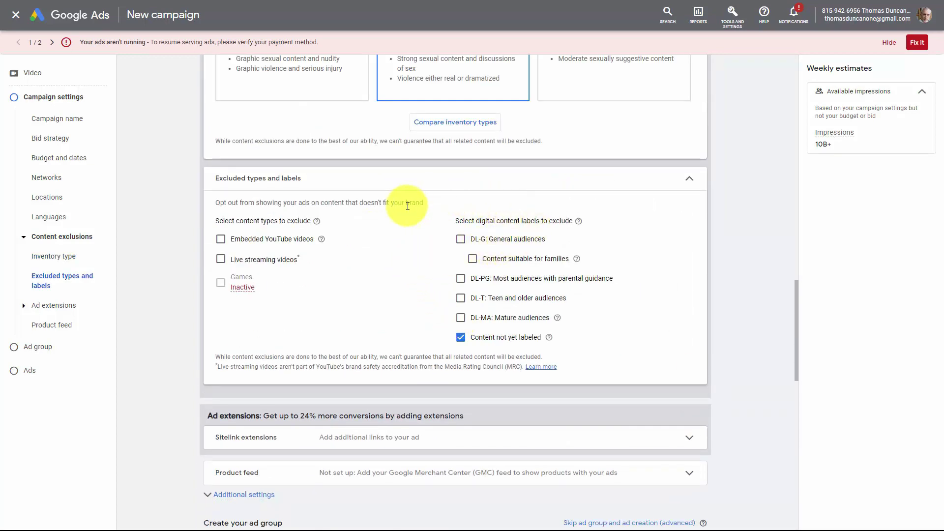
{"action": "left_click", "coordinate": [224, 183]}
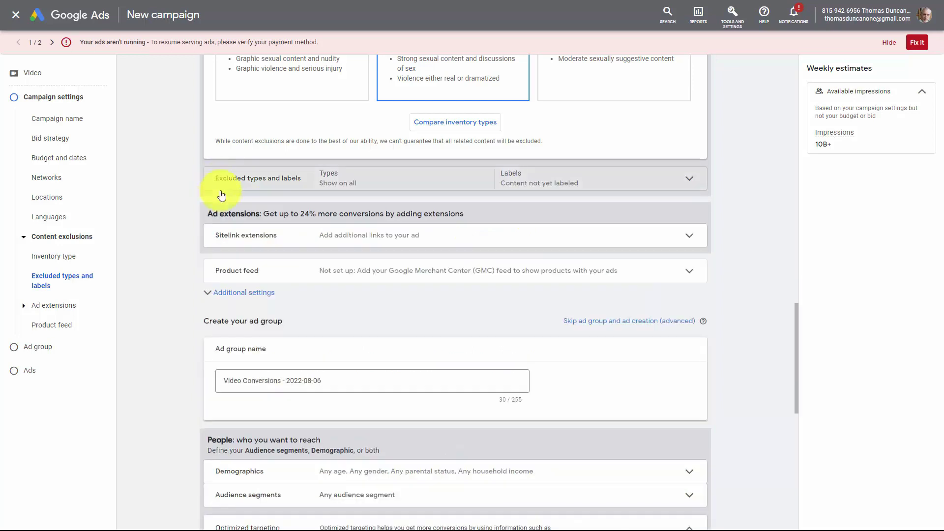
Look over the blank sitelink extension form through Sitelink 4 and close it
{"action": "left_click", "coordinate": [687, 236]}
{"action": "scroll", "coordinate": [687, 235], "scroll_direction": "down", "scroll_amount": 15}
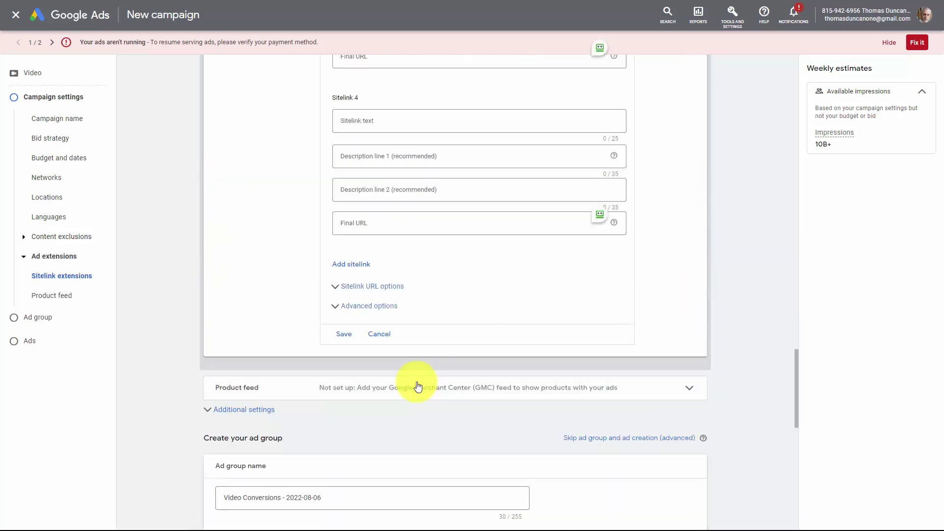
{"action": "left_click", "coordinate": [342, 339]}
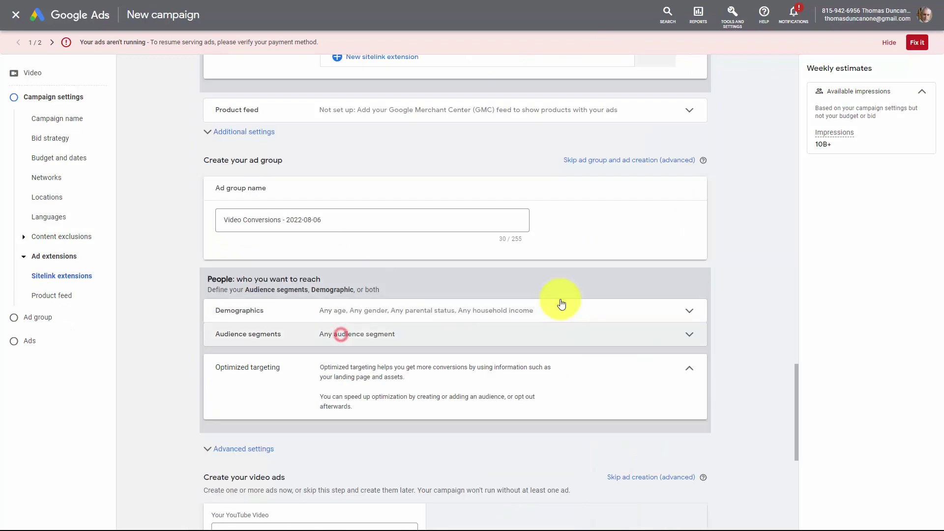
Name the ad group Video Tutorials Masterclass and exclude ages 18 - 24 from its demographic targeting
{"action": "triple_click", "coordinate": [355, 219]}
{"action": "type", "text": "Video Tutorials Masterclass"}
{"action": "scroll", "coordinate": [506, 218], "scroll_direction": "down", "scroll_amount": 3}
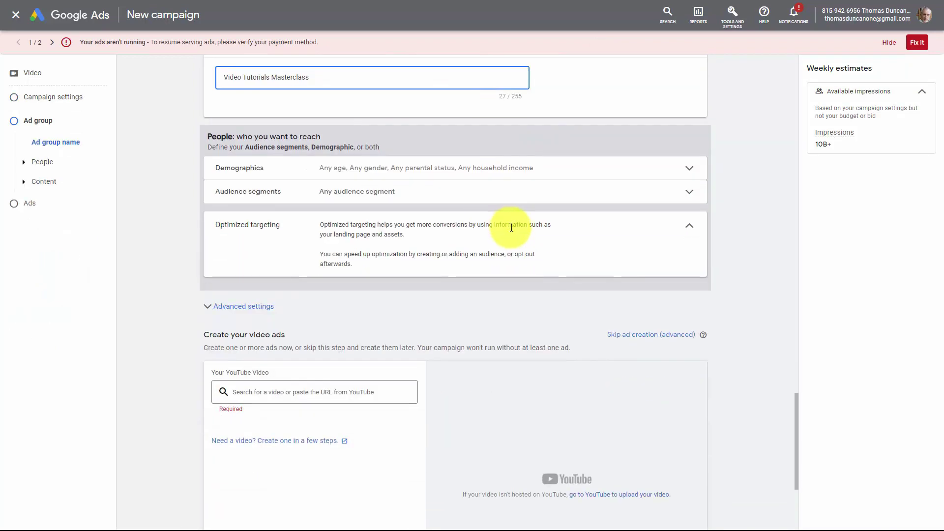
{"action": "left_click", "coordinate": [661, 173]}
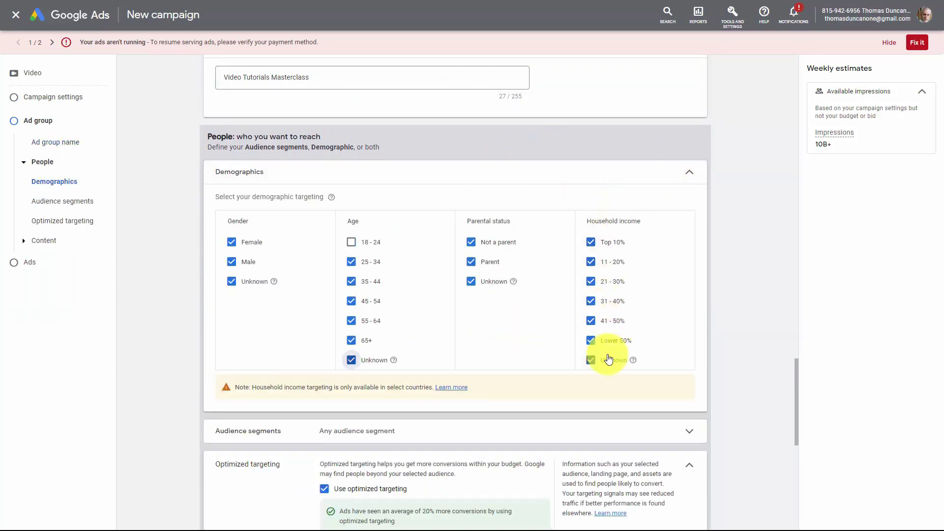
Examine the new custom audience segment form with the interests or purchase intentions option, and leave it without saving
{"action": "left_click", "coordinate": [609, 430]}
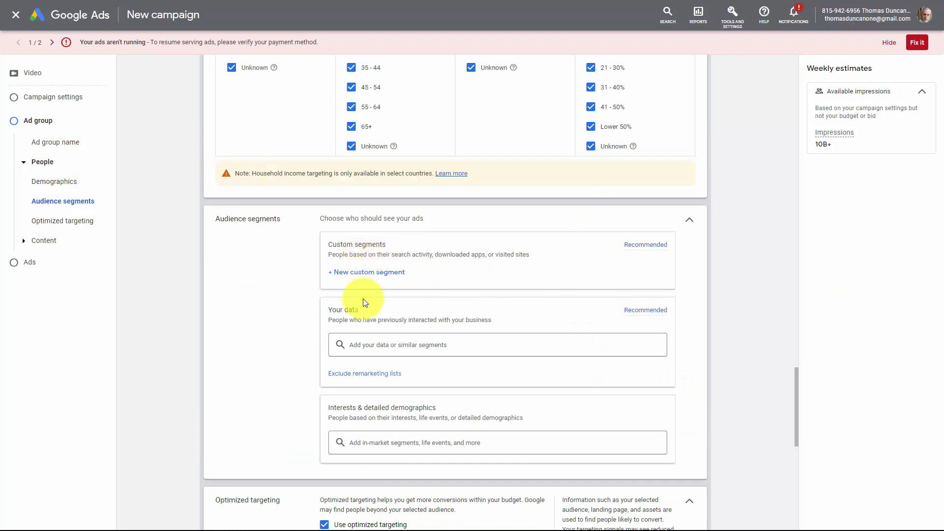
{"action": "left_click", "coordinate": [383, 273]}
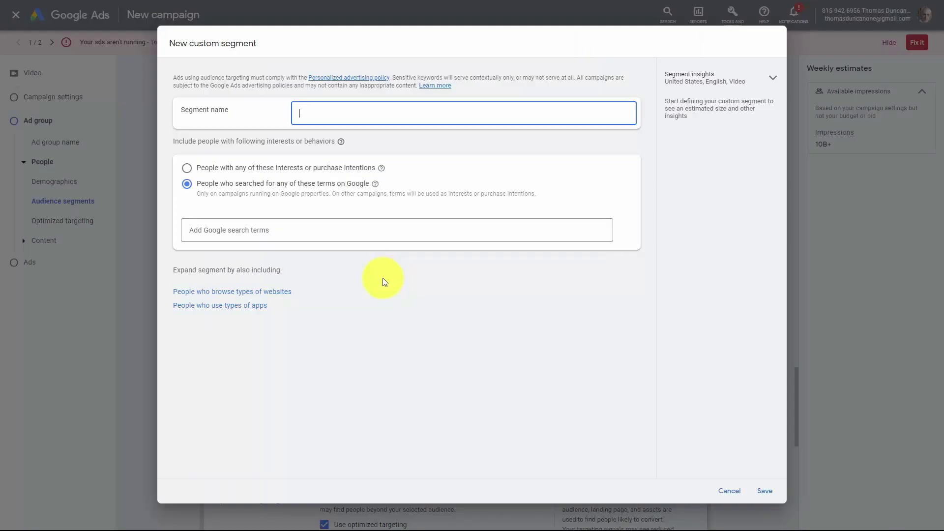
{"action": "left_click", "coordinate": [188, 169]}
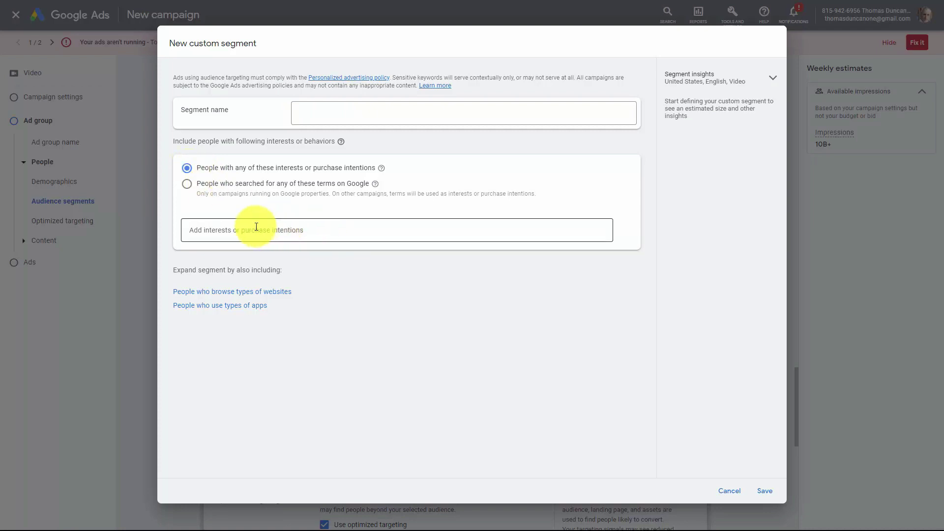
{"action": "key", "text": "Escape"}
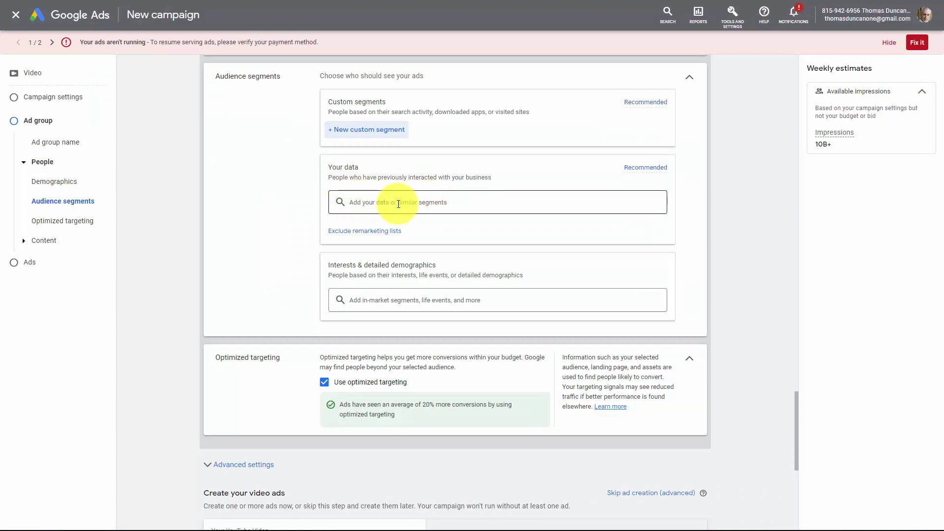
Look over the suggested interests and detailed demographics segments and the optimized targeting settings
{"action": "scroll", "coordinate": [398, 204], "scroll_direction": "down", "scroll_amount": 3}
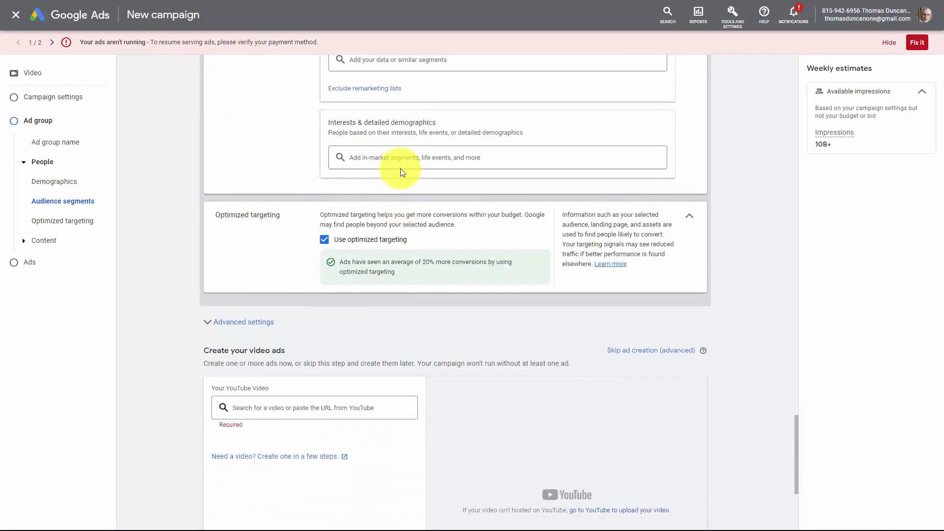
{"action": "left_click", "coordinate": [388, 155]}
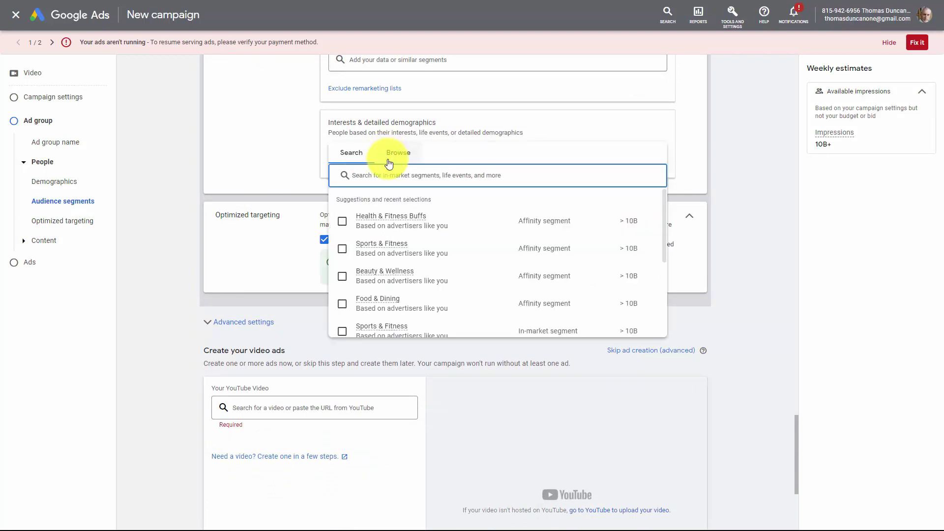
{"action": "scroll", "coordinate": [485, 259], "scroll_direction": "down", "scroll_amount": 3}
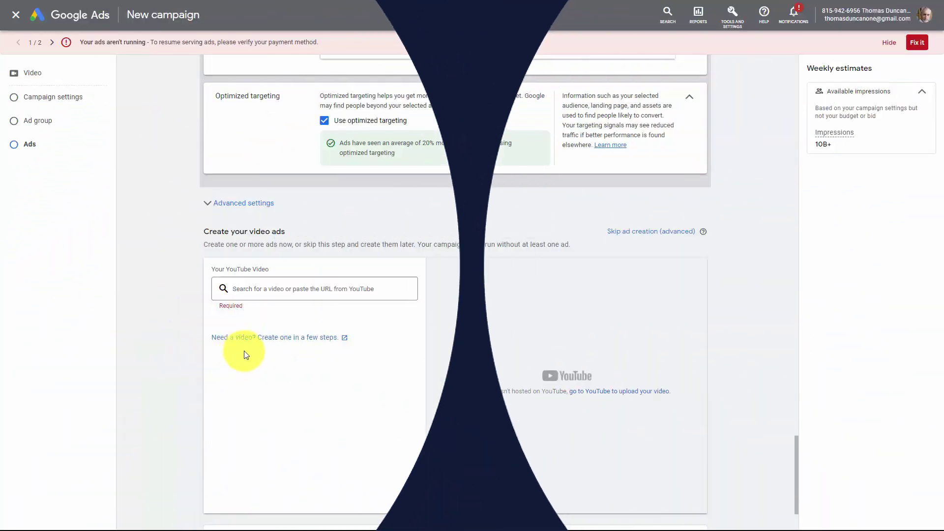
Start creating a new video for the ad using the Share a promotion template
{"action": "left_click", "coordinate": [255, 345]}
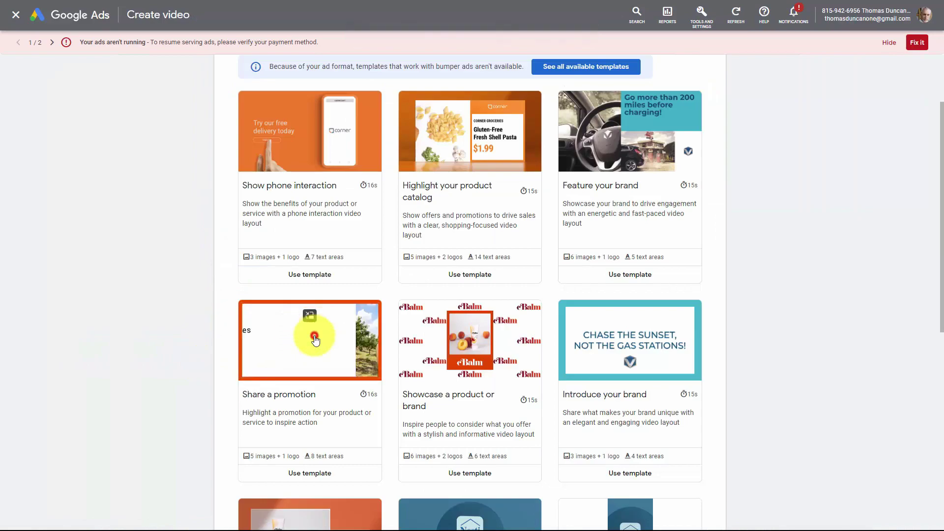
{"action": "left_click", "coordinate": [313, 339]}
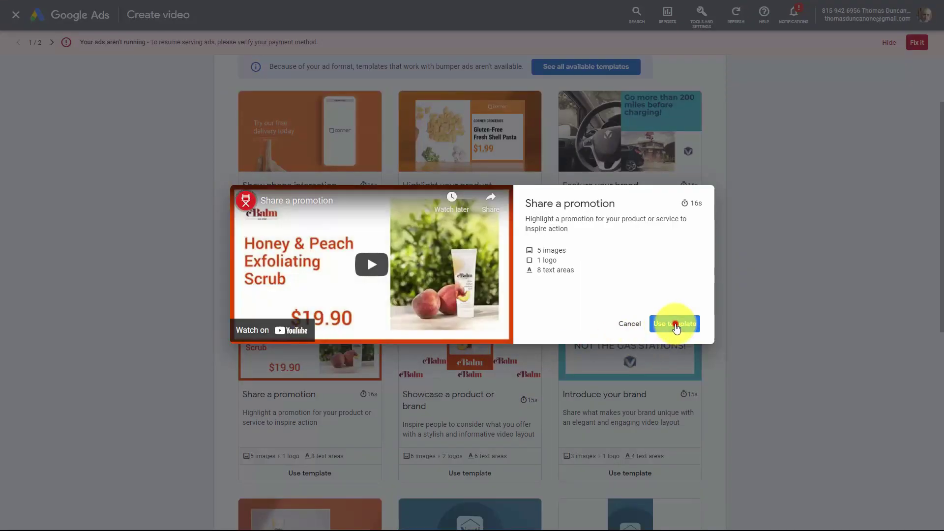
{"action": "left_click", "coordinate": [676, 325]}
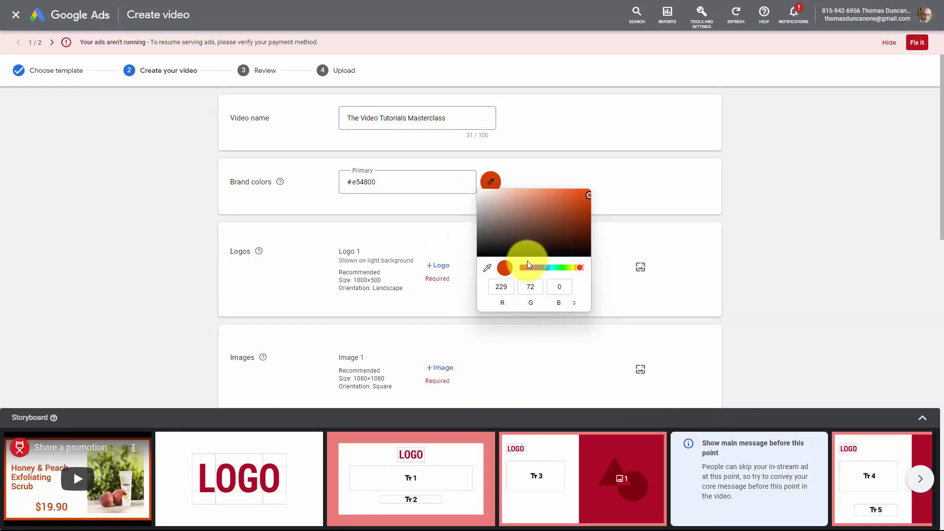
Set the video's primary brand color to blue #000fe6 and upload 600_2:1.png as its logo
{"action": "left_click", "coordinate": [542, 268]}
{"action": "left_click", "coordinate": [442, 270]}
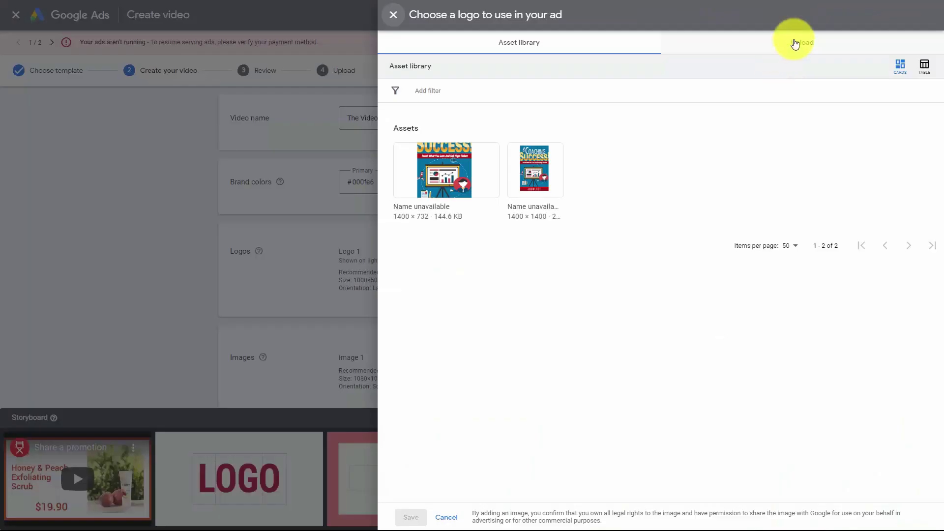
{"action": "left_click", "coordinate": [793, 43]}
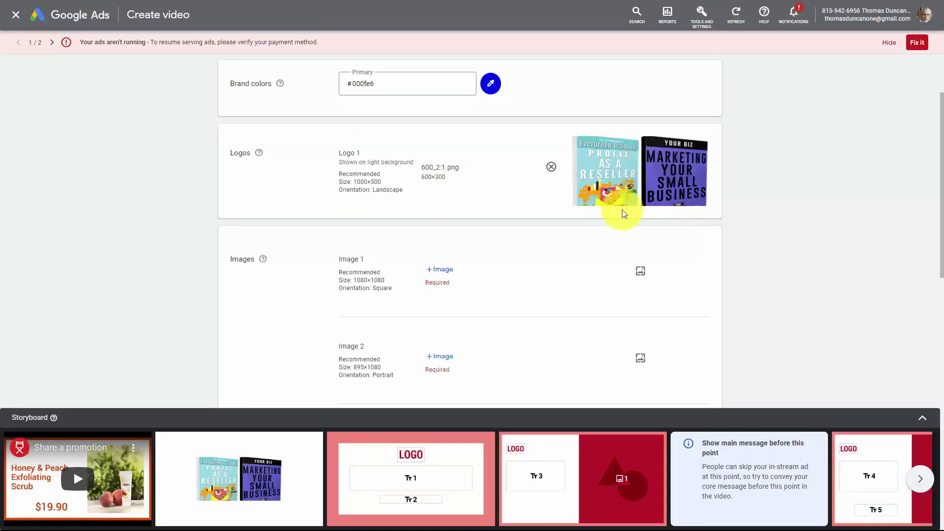
Set the video's font weight to Bold 700 and its music to Level Up
{"action": "scroll", "coordinate": [624, 211], "scroll_direction": "down", "scroll_amount": 2}
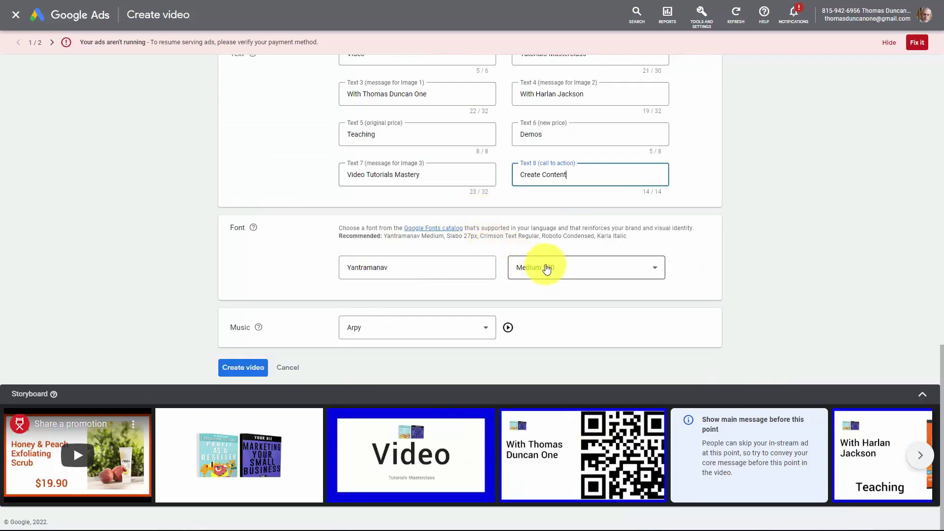
{"action": "left_click", "coordinate": [549, 269]}
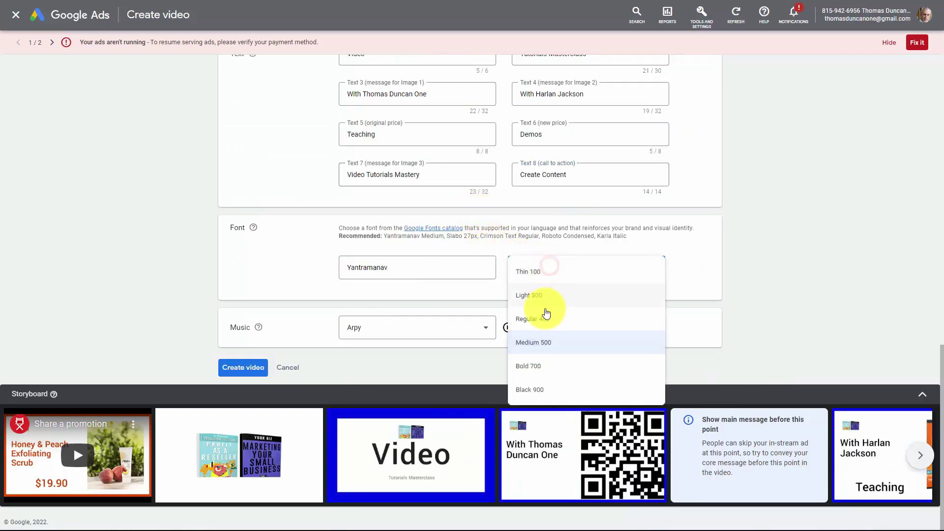
{"action": "left_click", "coordinate": [536, 369]}
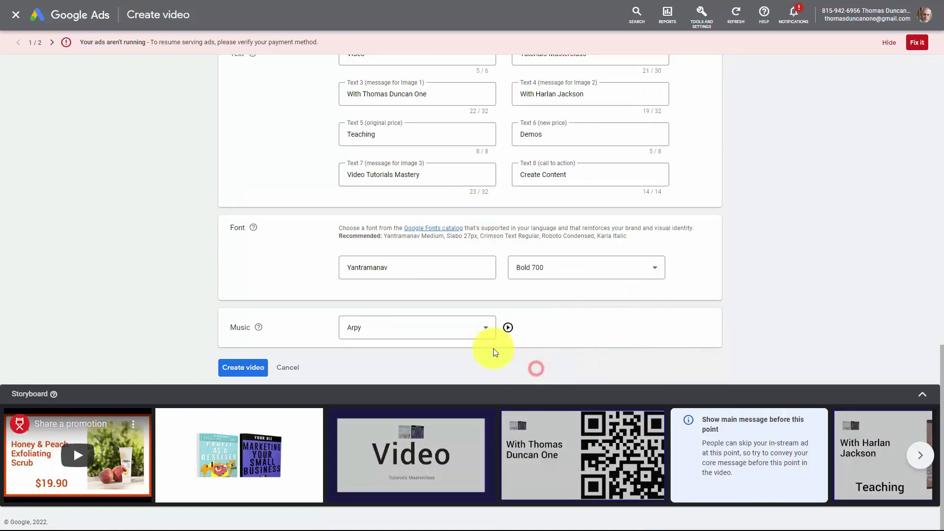
{"action": "left_click", "coordinate": [475, 326]}
{"action": "left_click", "coordinate": [360, 394]}
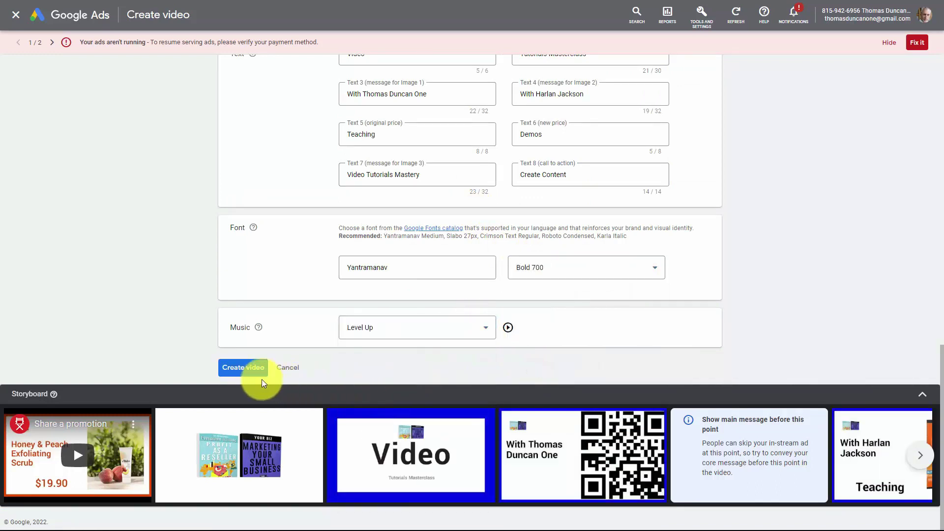
Create the video, upload it to the video ad storage channel, and copy its YouTube URL
{"action": "left_click", "coordinate": [242, 368]}
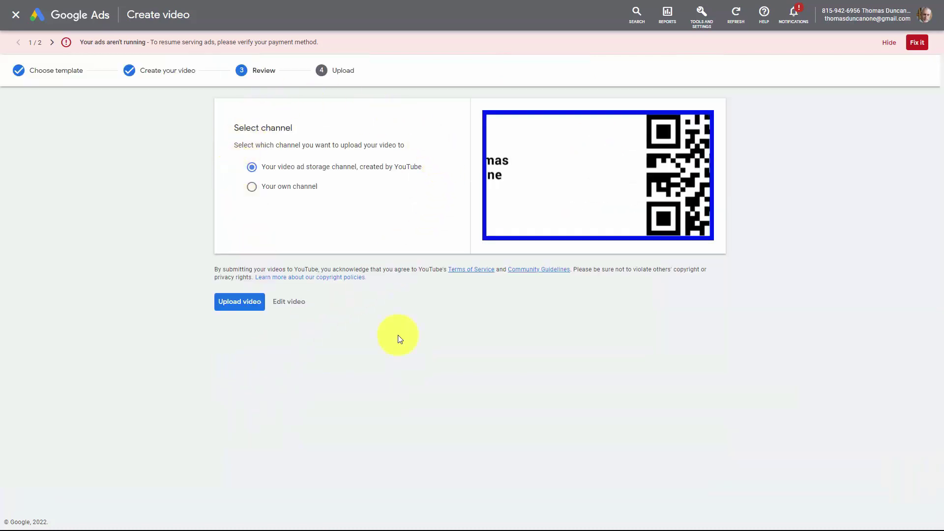
{"action": "left_click", "coordinate": [247, 301]}
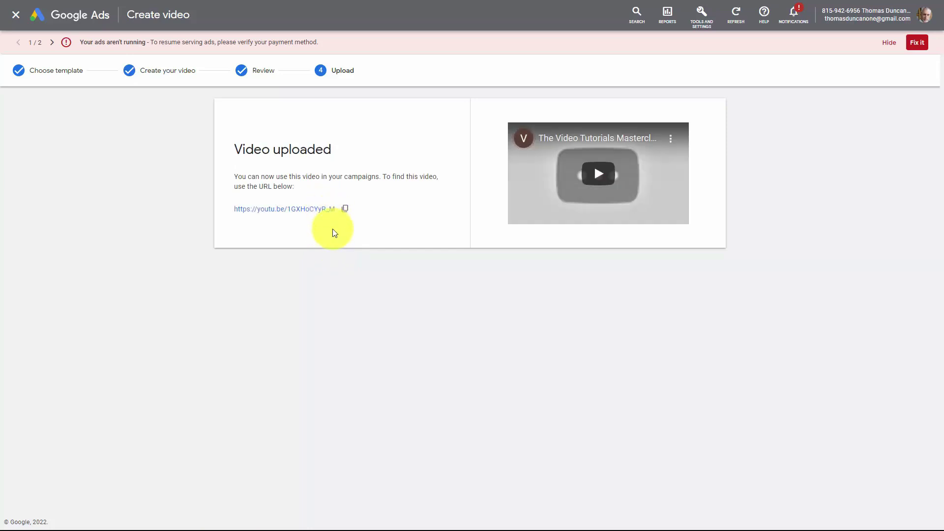
{"action": "left_click", "coordinate": [344, 209]}
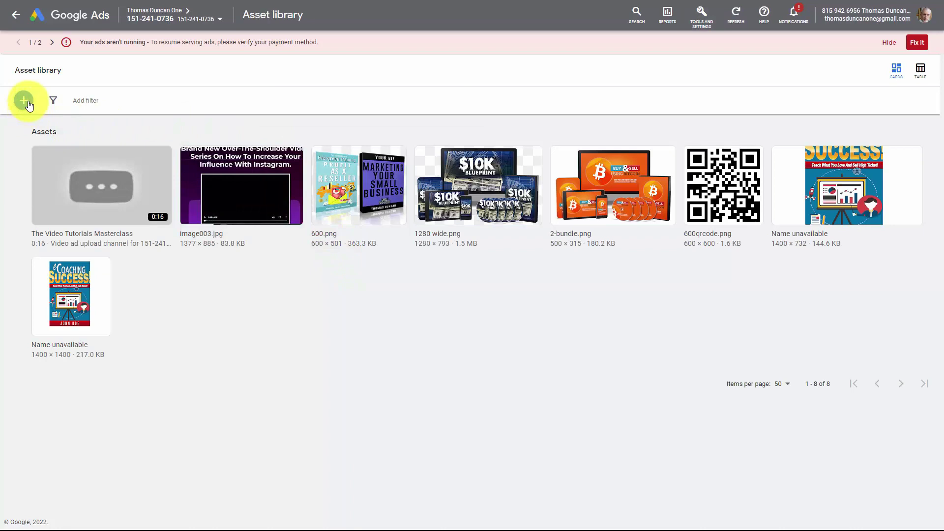
From the asset library, start adding a voice-over to a video
{"action": "left_click", "coordinate": [25, 101]}
{"action": "mouse_move", "coordinate": [56, 193]}
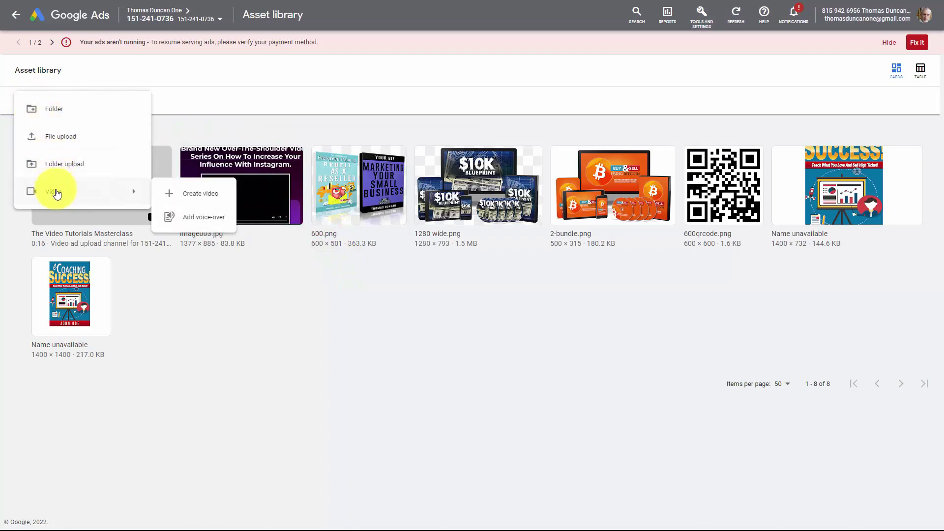
{"action": "left_click", "coordinate": [202, 217]}
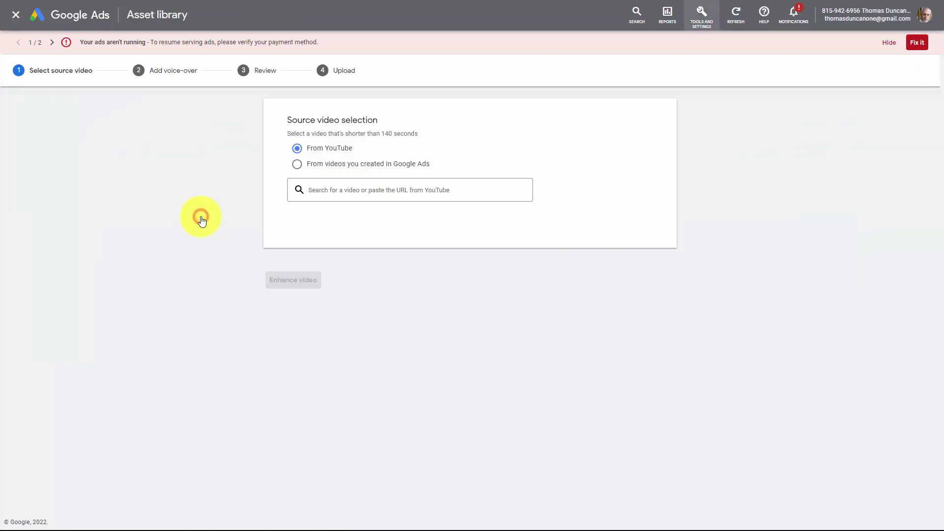
Choose The Video Tutorials Masterclass from the videos created in Google Ads as the source video, and proceed to its voice-over settings
{"action": "left_click", "coordinate": [297, 163]}
{"action": "left_click", "coordinate": [341, 189]}
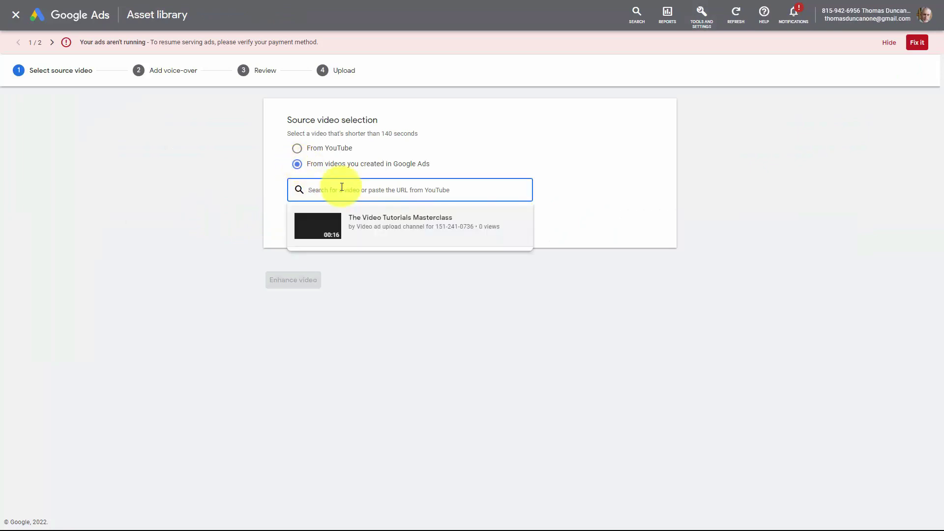
{"action": "left_click", "coordinate": [369, 227]}
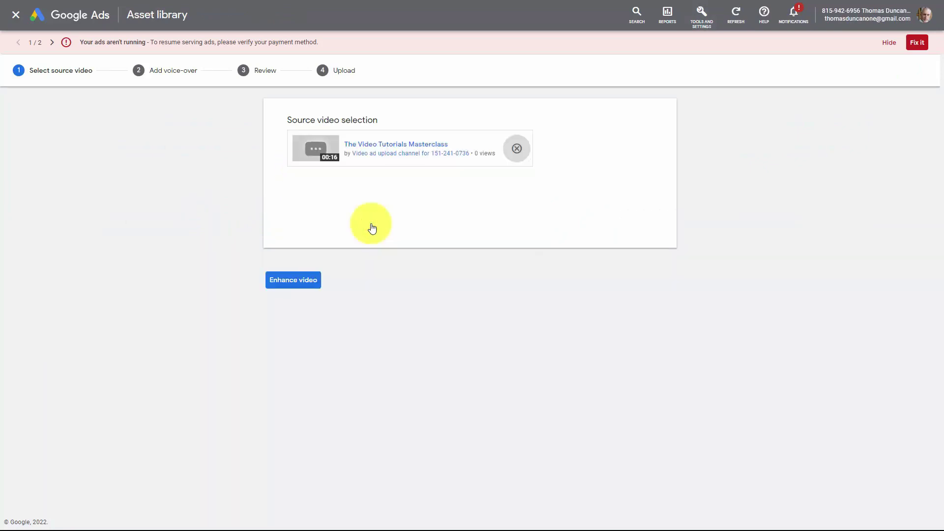
{"action": "left_click", "coordinate": [310, 280]}
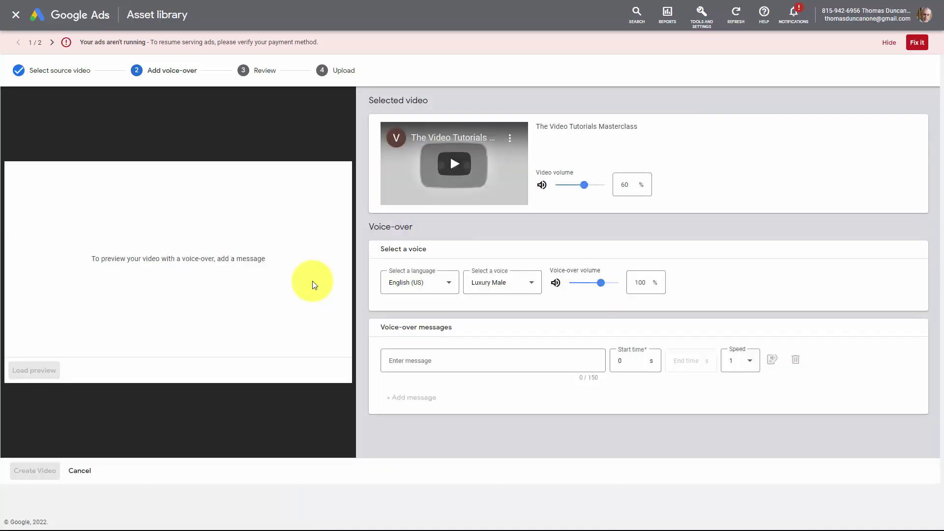
Paste the masterclass promotion as the voice-over message with the Luxury Female voice, and create the video after previewing the message
{"action": "left_click", "coordinate": [475, 354]}
{"action": "key", "text": "ctrl+v"}
{"action": "left_click", "coordinate": [509, 287]}
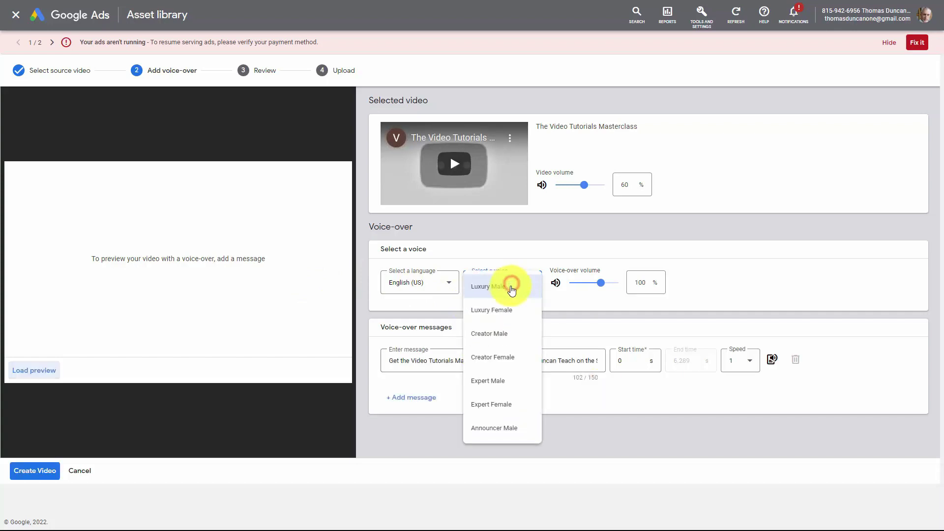
{"action": "left_click", "coordinate": [506, 310]}
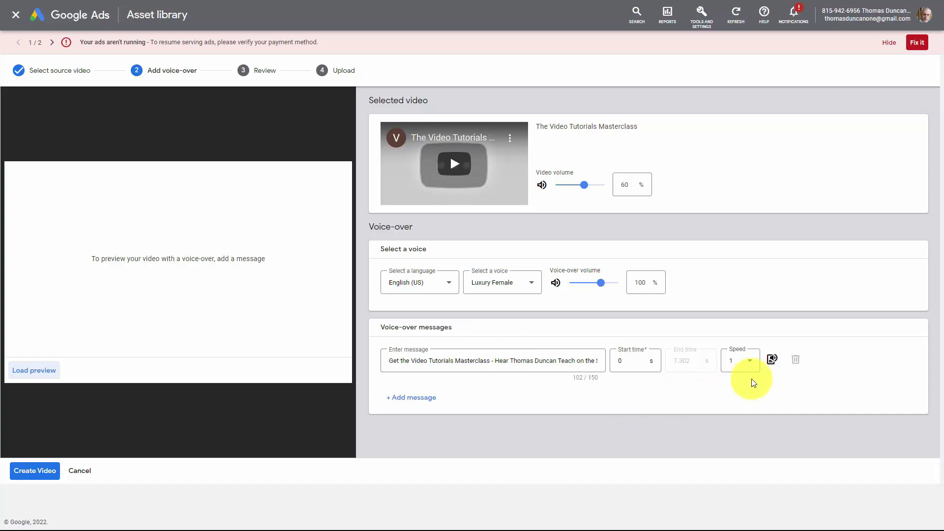
{"action": "left_click", "coordinate": [771, 360]}
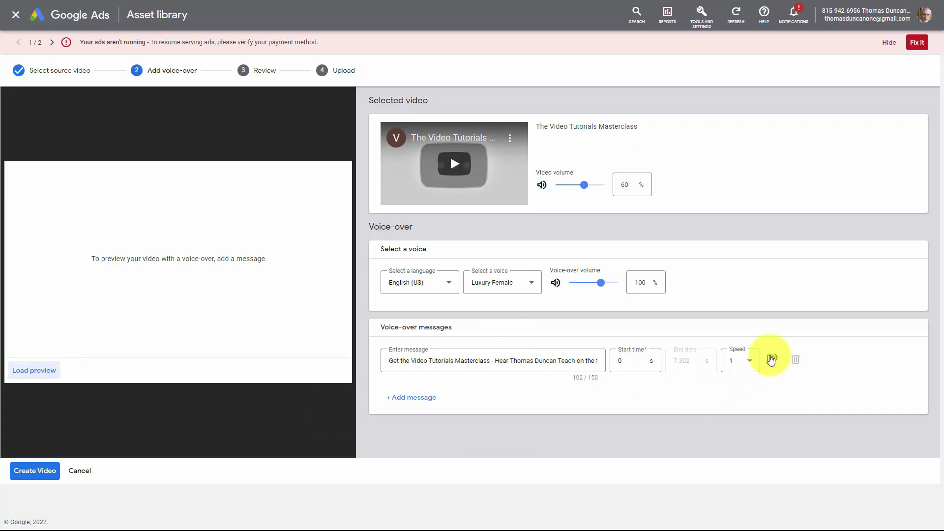
{"action": "left_click", "coordinate": [42, 473]}
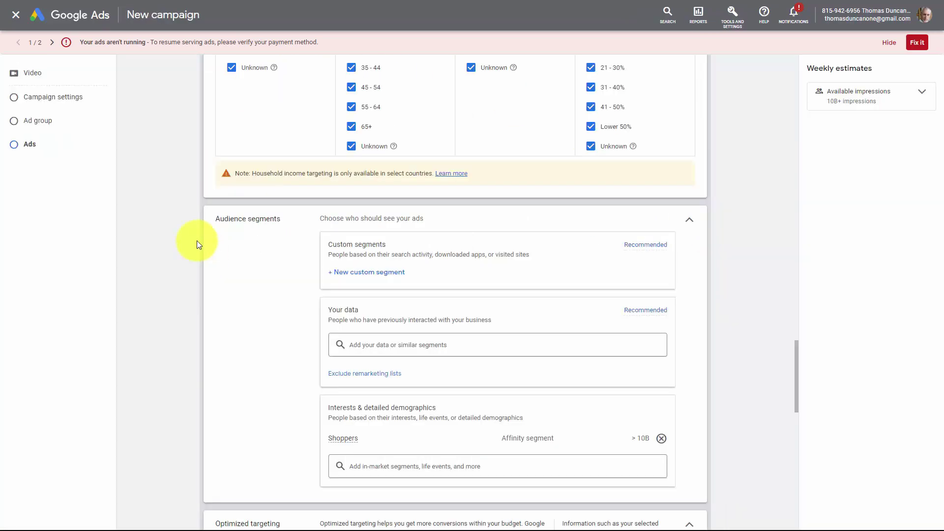
Fill in the campaign's video ad with the website URL, call-to-action Buy now, headline "Visit Virtually", long headline "Attend the Video Tutorials Masterclass" and a description
{"action": "scroll", "coordinate": [198, 241], "scroll_direction": "down", "scroll_amount": 6}
{"action": "scroll", "coordinate": [256, 290], "scroll_direction": "down", "scroll_amount": 3}
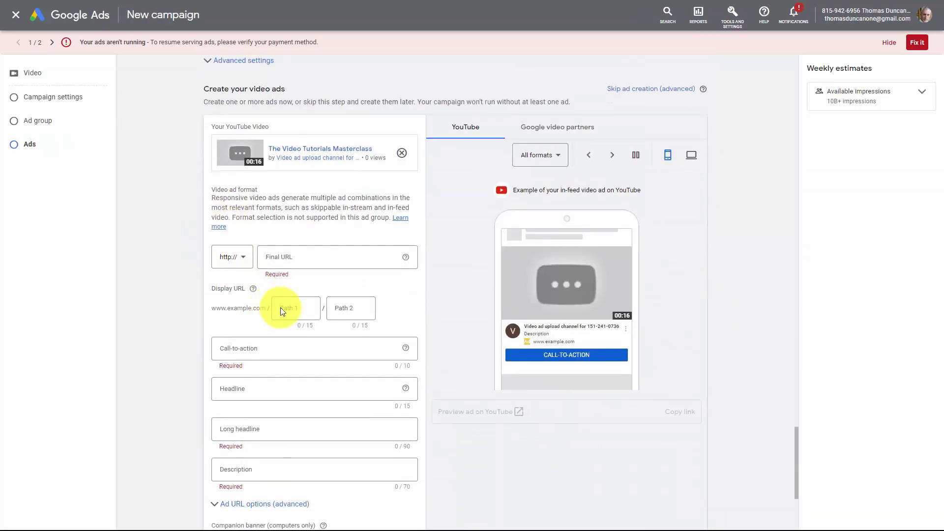
{"action": "left_click", "coordinate": [302, 259]}
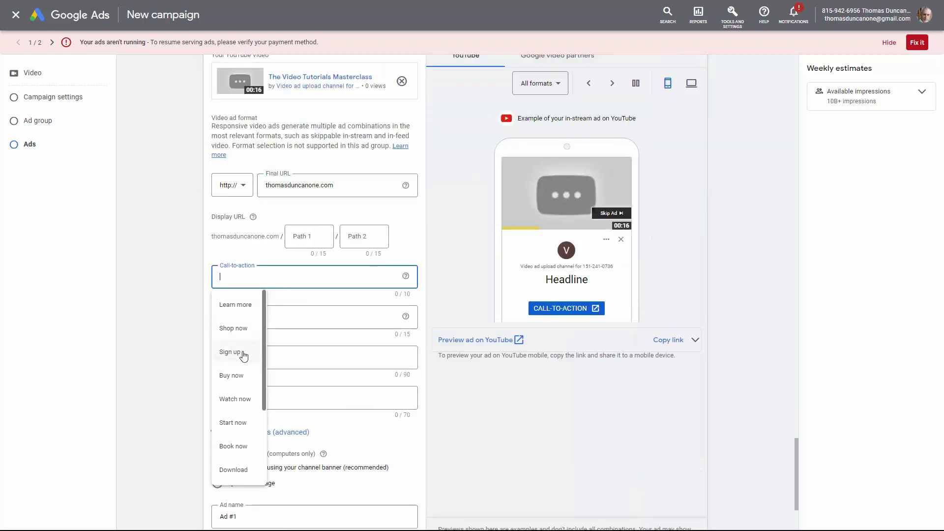
{"action": "left_click", "coordinate": [235, 375]}
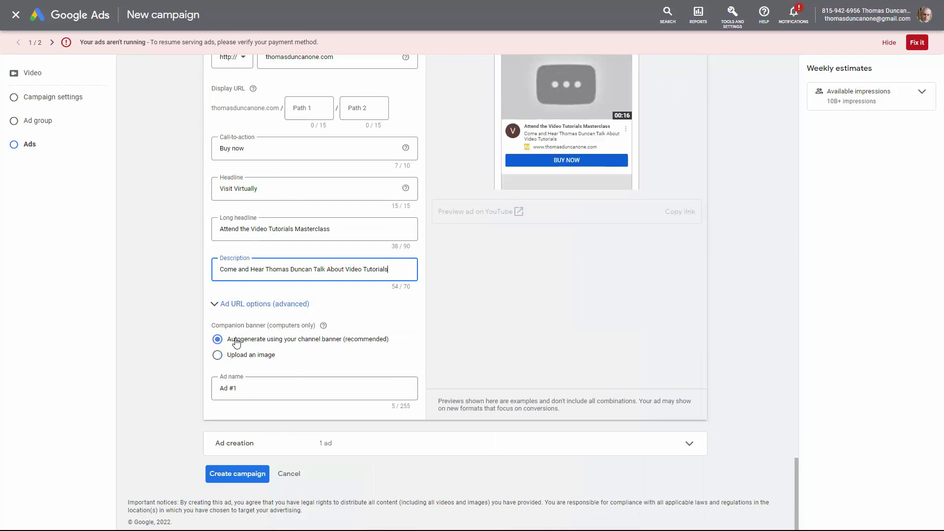
Have the companion banner autogenerated from the channel banner, and name the ad "The Video Tutorials Masterlcass"
{"action": "left_click", "coordinate": [216, 356]}
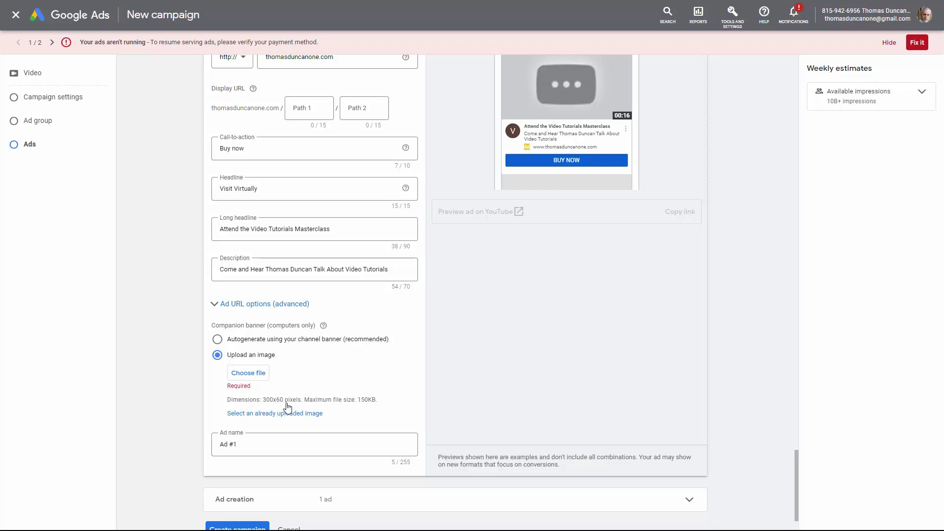
{"action": "left_click", "coordinate": [217, 340]}
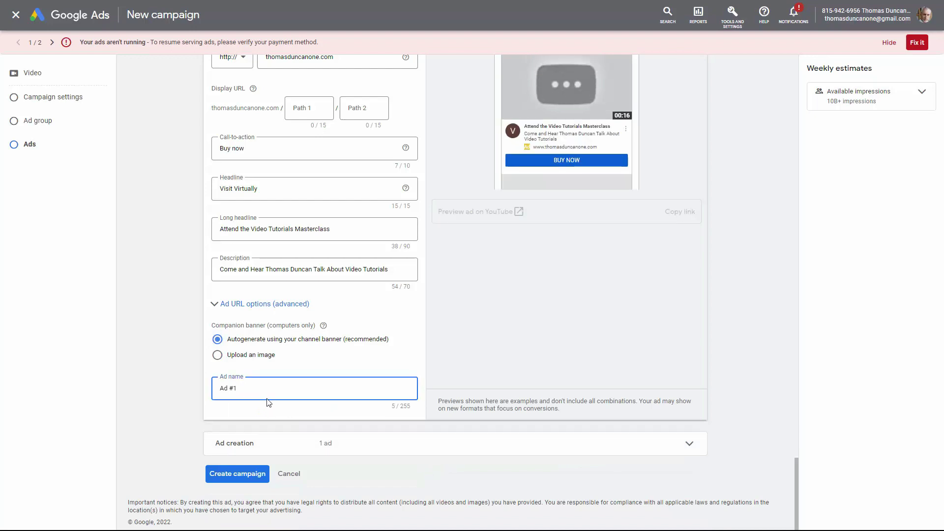
{"action": "scroll", "coordinate": [268, 402], "scroll_direction": "up", "scroll_amount": 3}
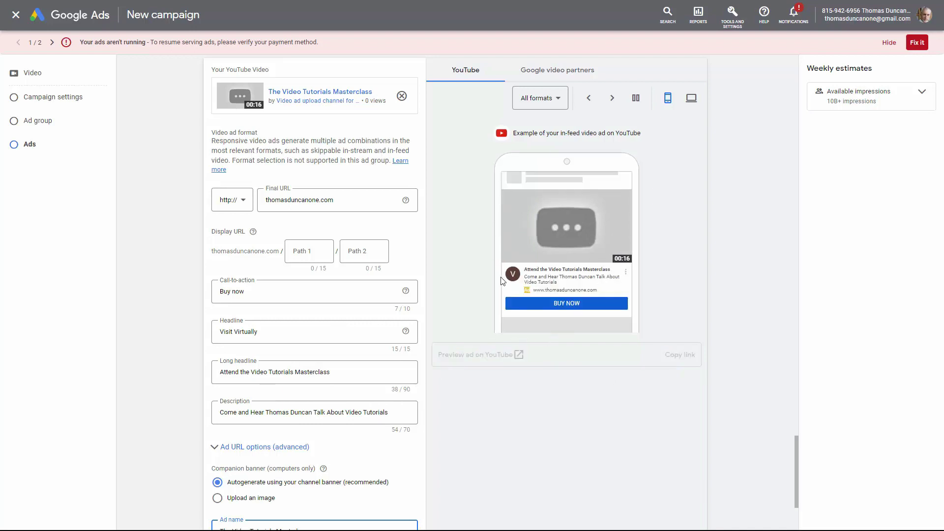
{"action": "scroll", "coordinate": [504, 290], "scroll_direction": "down", "scroll_amount": 3}
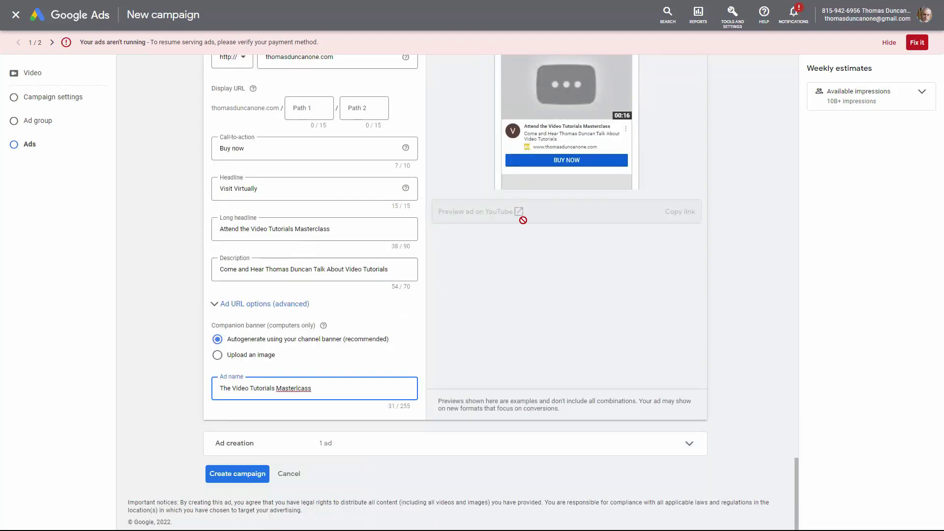
{"action": "left_click", "coordinate": [519, 280]}
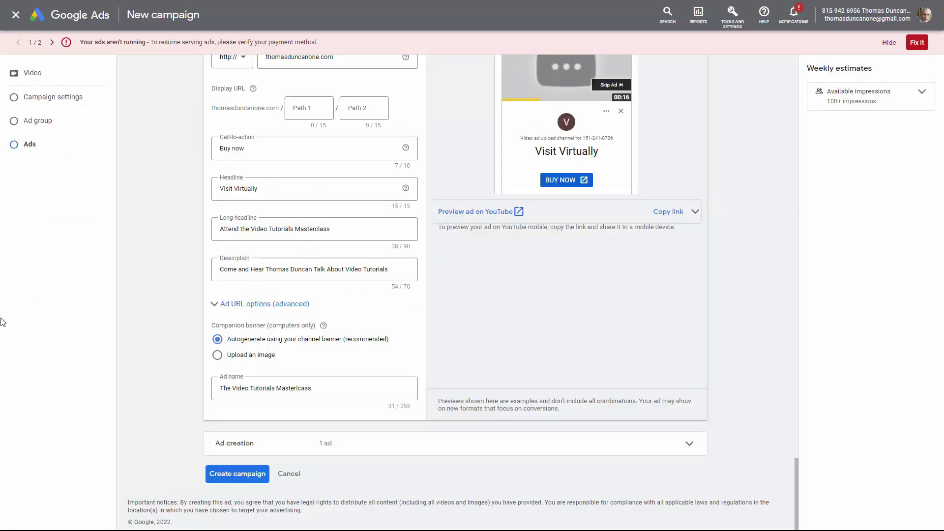
Create the video campaign, continue to it and pause its Video Tutorials Masterclass ad group
{"action": "left_click", "coordinate": [227, 475]}
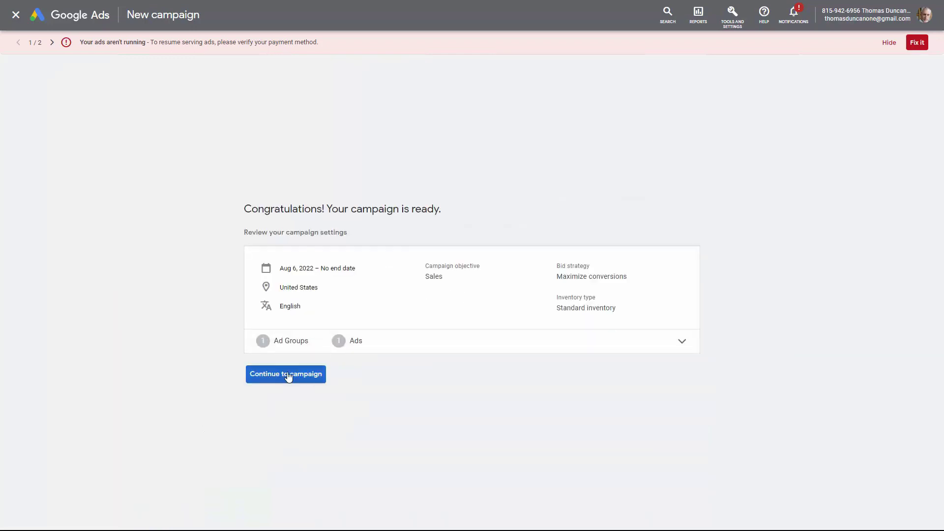
{"action": "left_click", "coordinate": [289, 374]}
{"action": "left_click", "coordinate": [255, 232]}
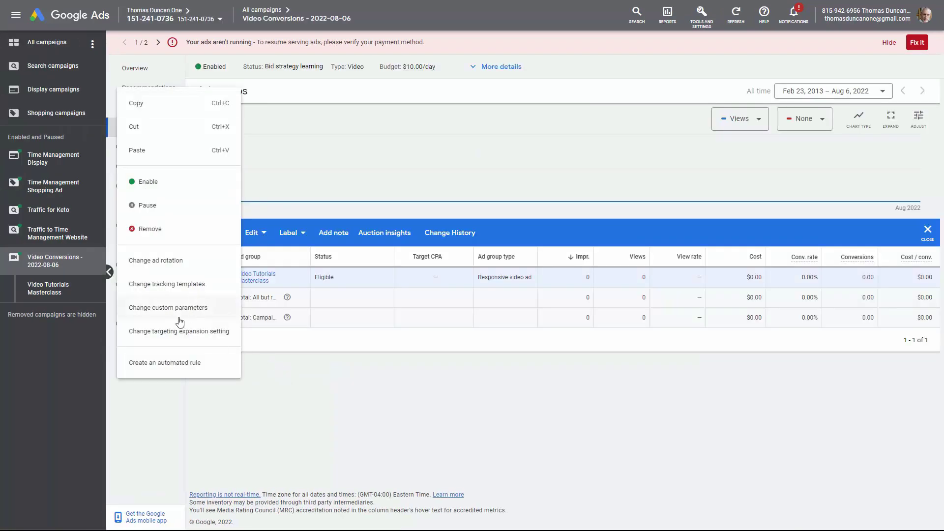
{"action": "left_click", "coordinate": [150, 209]}
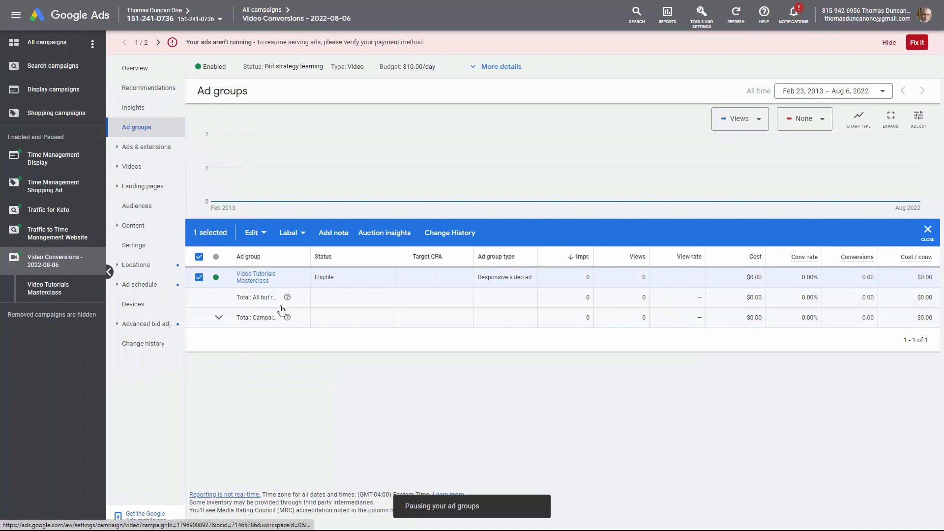